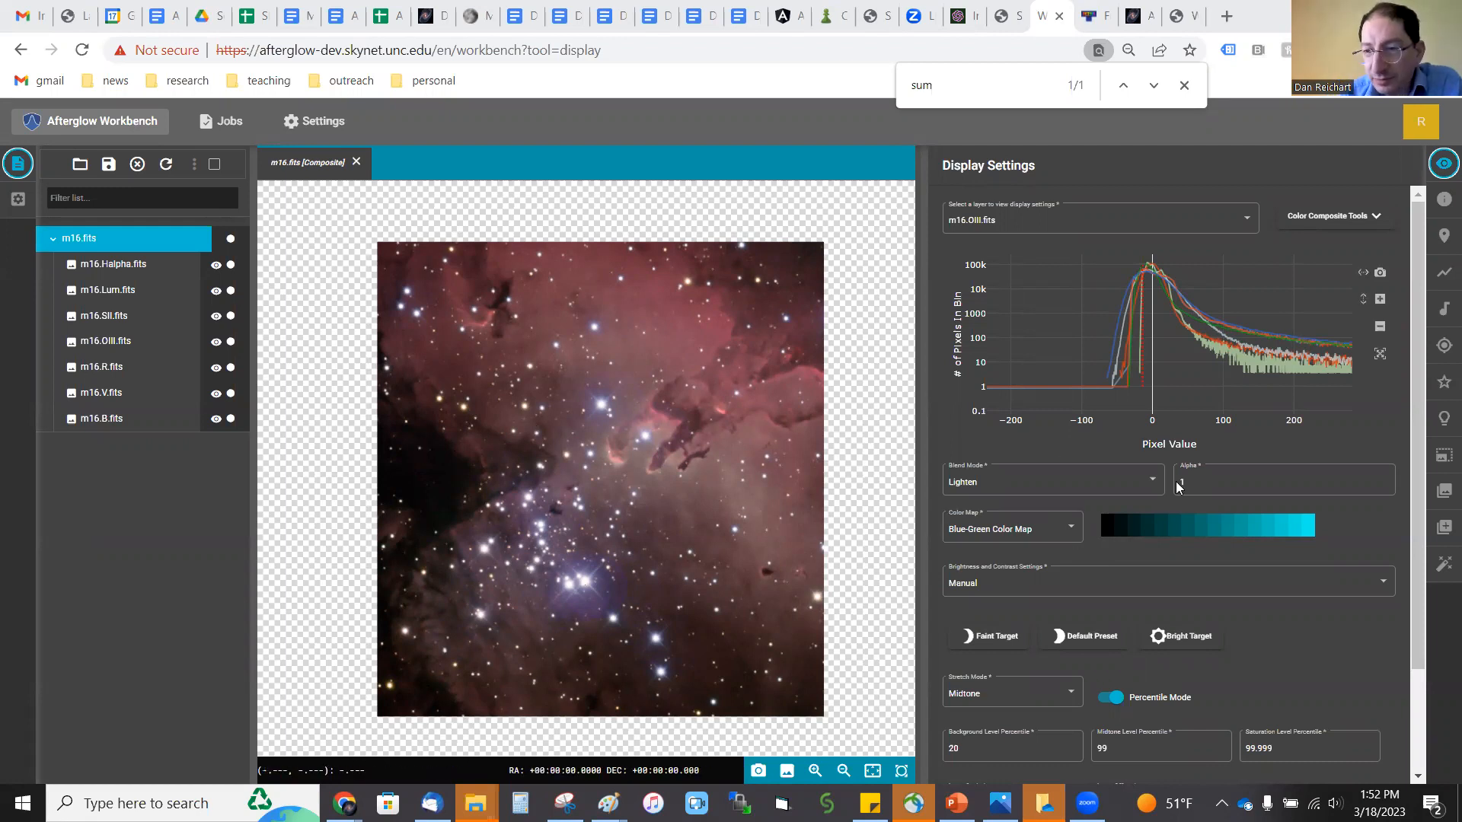
Step: Assign the OIII Color Map to the m16.OIII.fits layer
left_click(1066, 532)
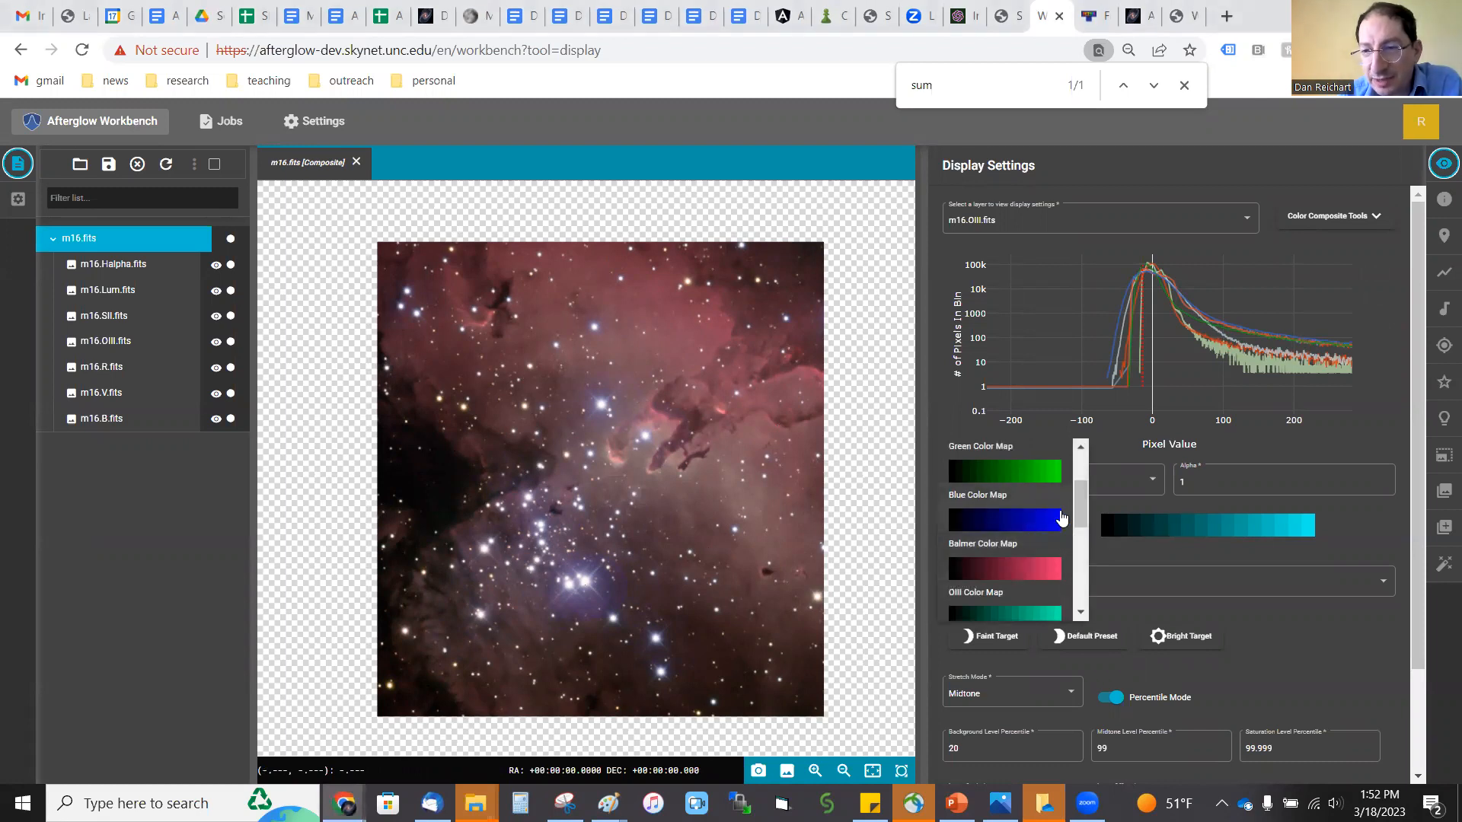
left_click_drag(1085, 514, 1073, 537)
left_click(1047, 531)
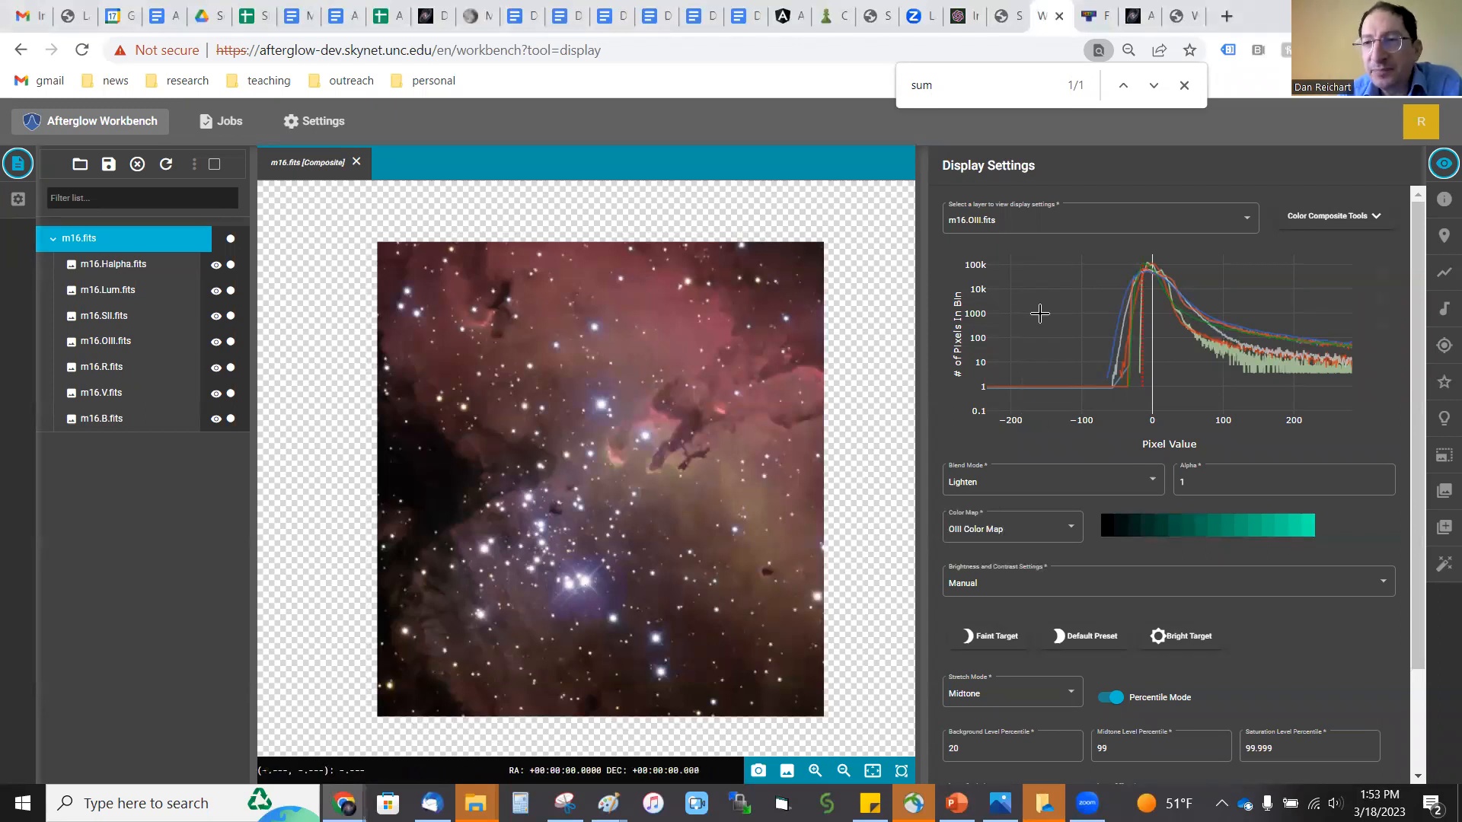
Step: Check the blend, color map and level settings of the Halpha, OIII and SII layers in turn
left_click(1019, 225)
left_click(1005, 170)
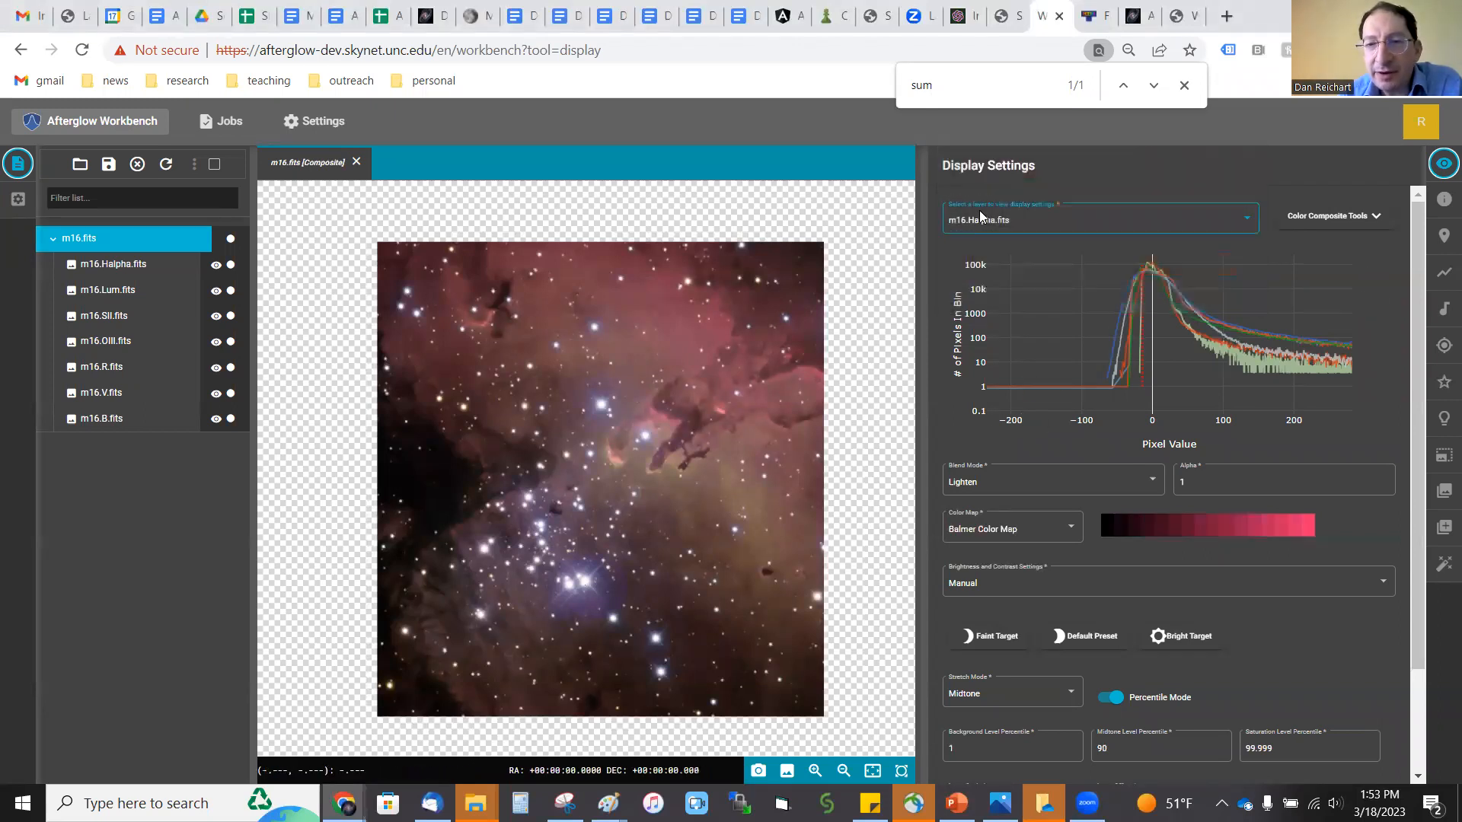
left_click(1052, 222)
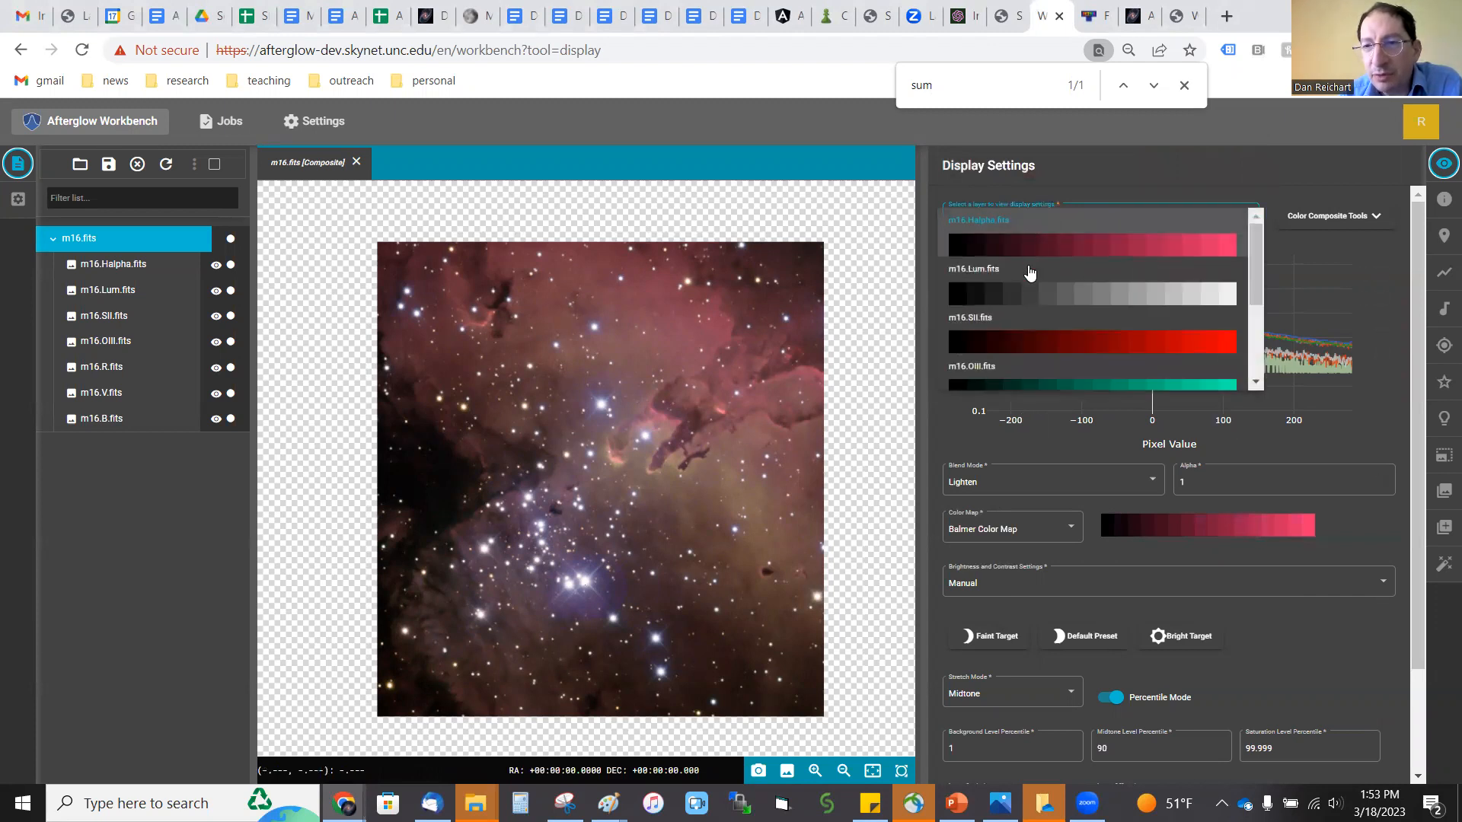
left_click(1037, 382)
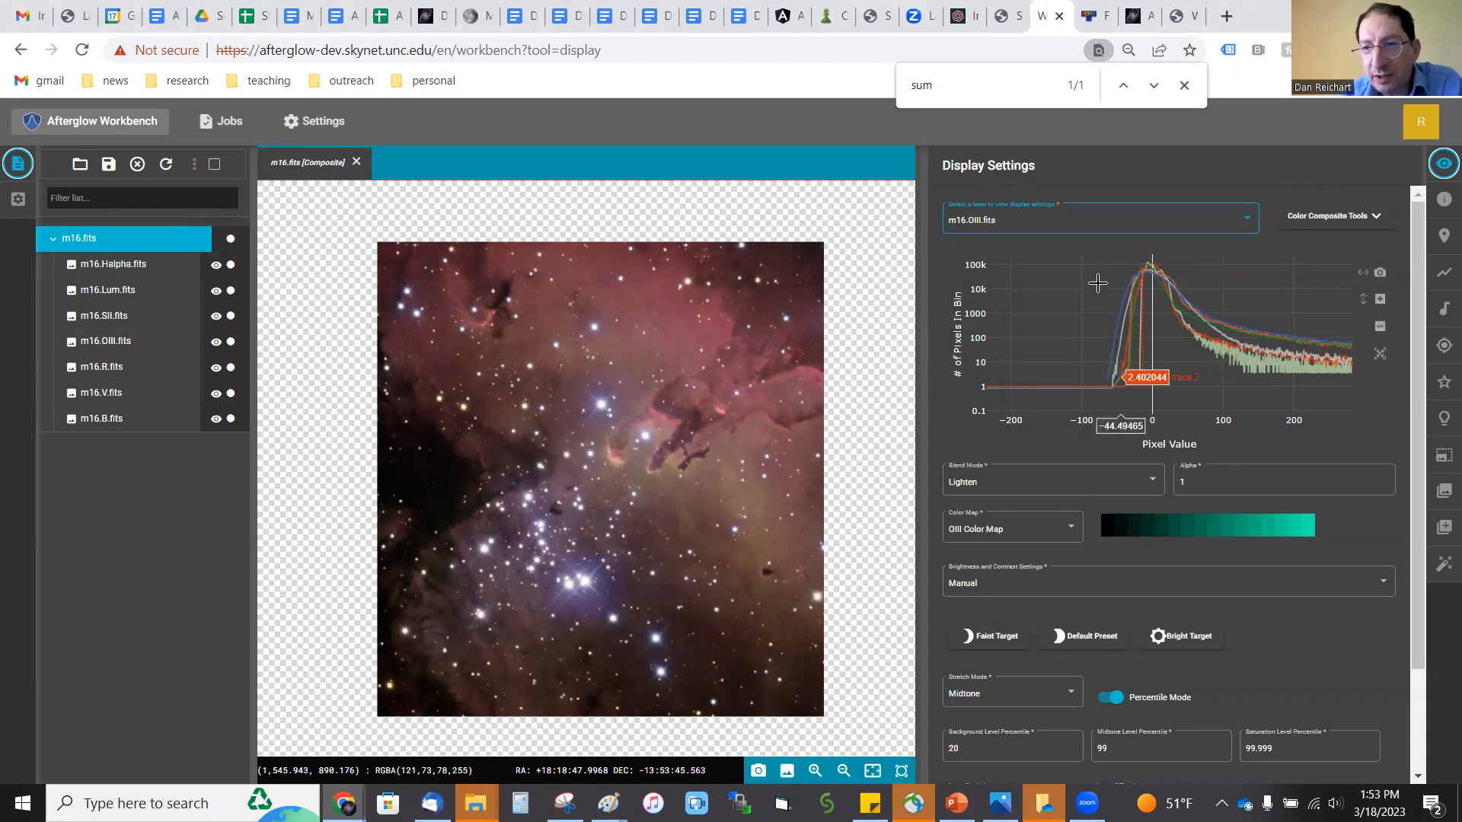
left_click(1086, 221)
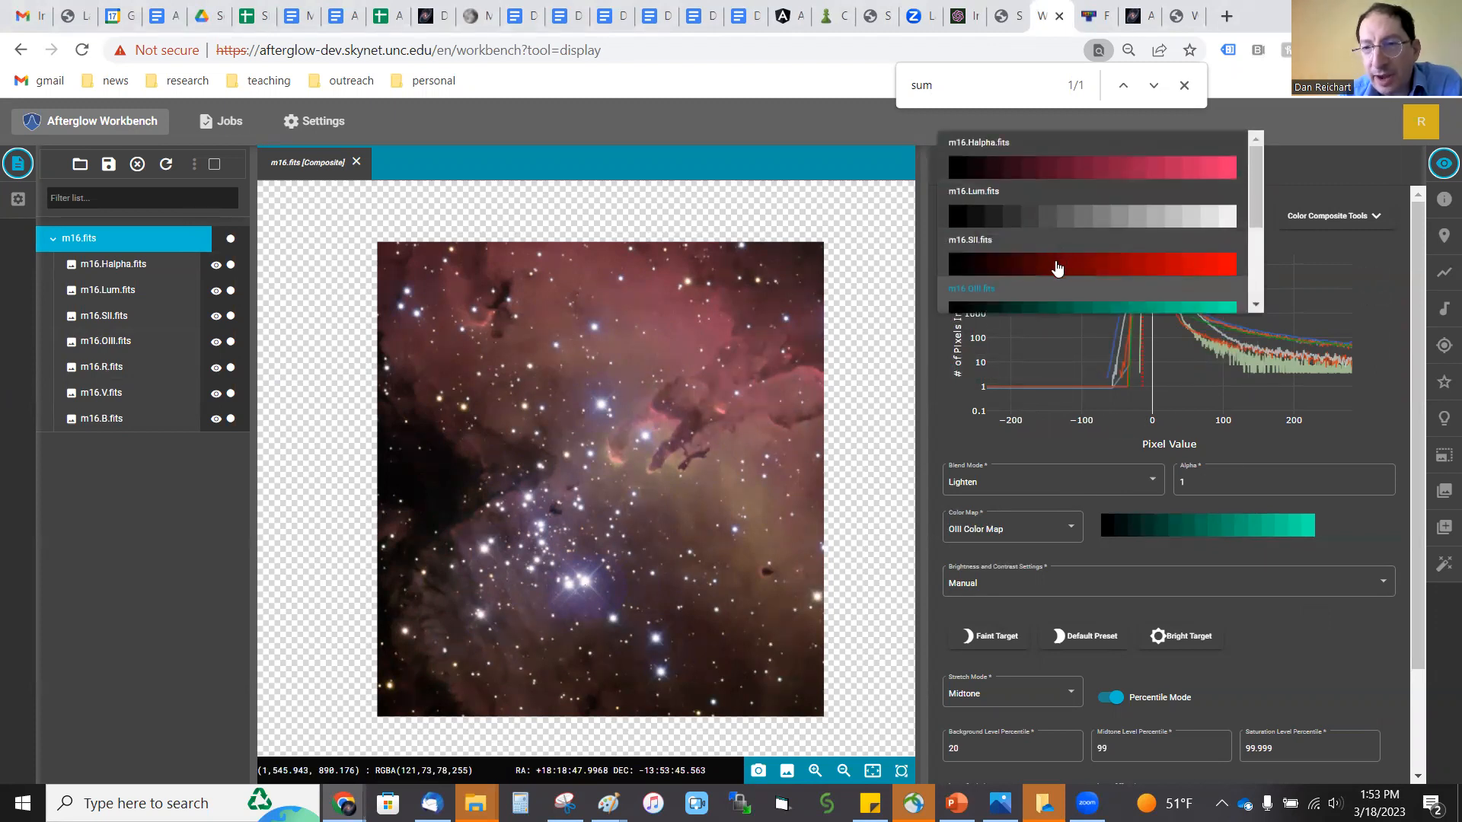
left_click(1058, 261)
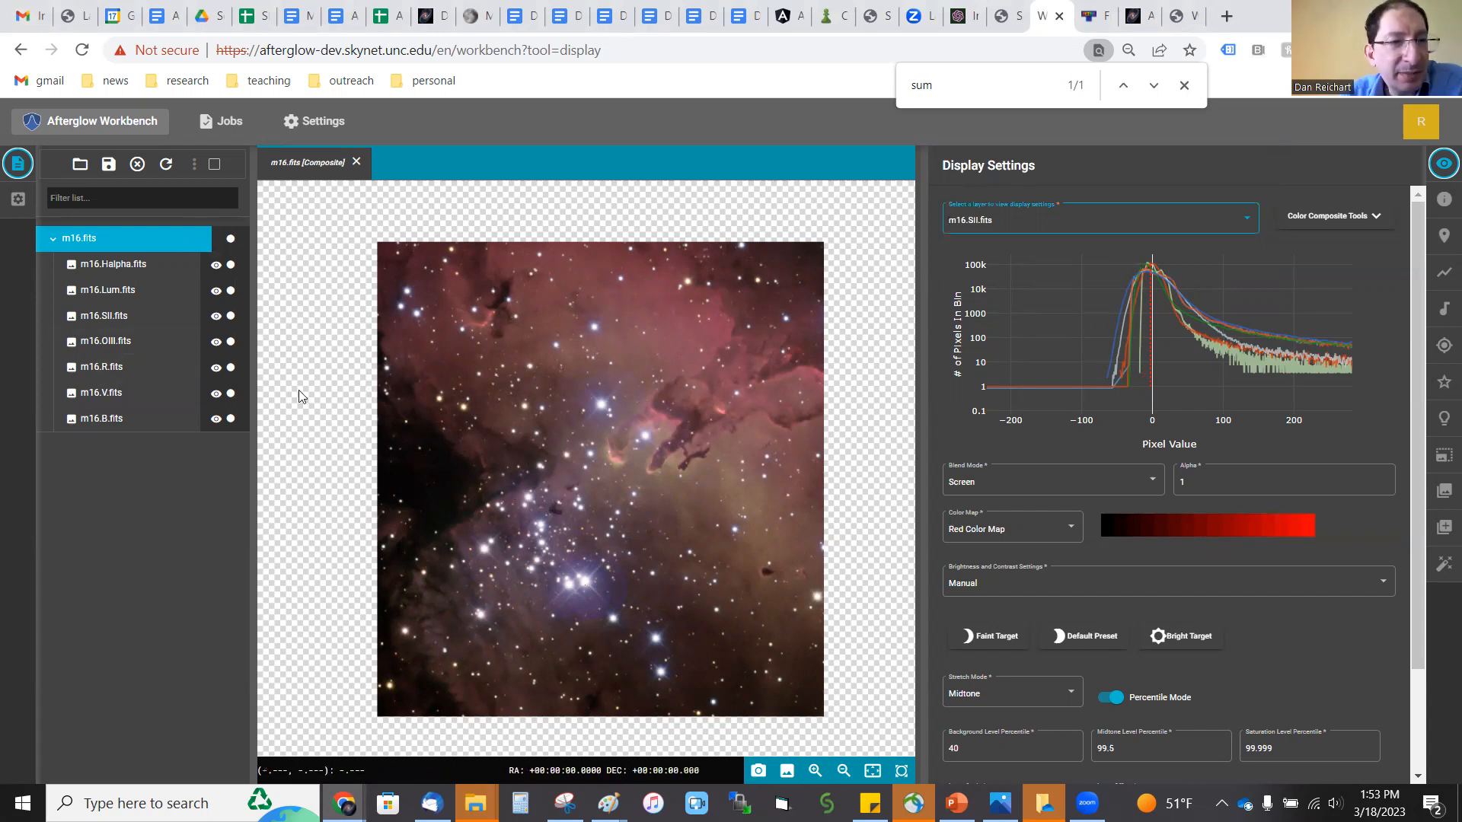
Step: Move the OIII and SII layers above the Lum layer, and set the SII layer's blend mode to Lighten
left_click_drag(110, 341, 115, 291)
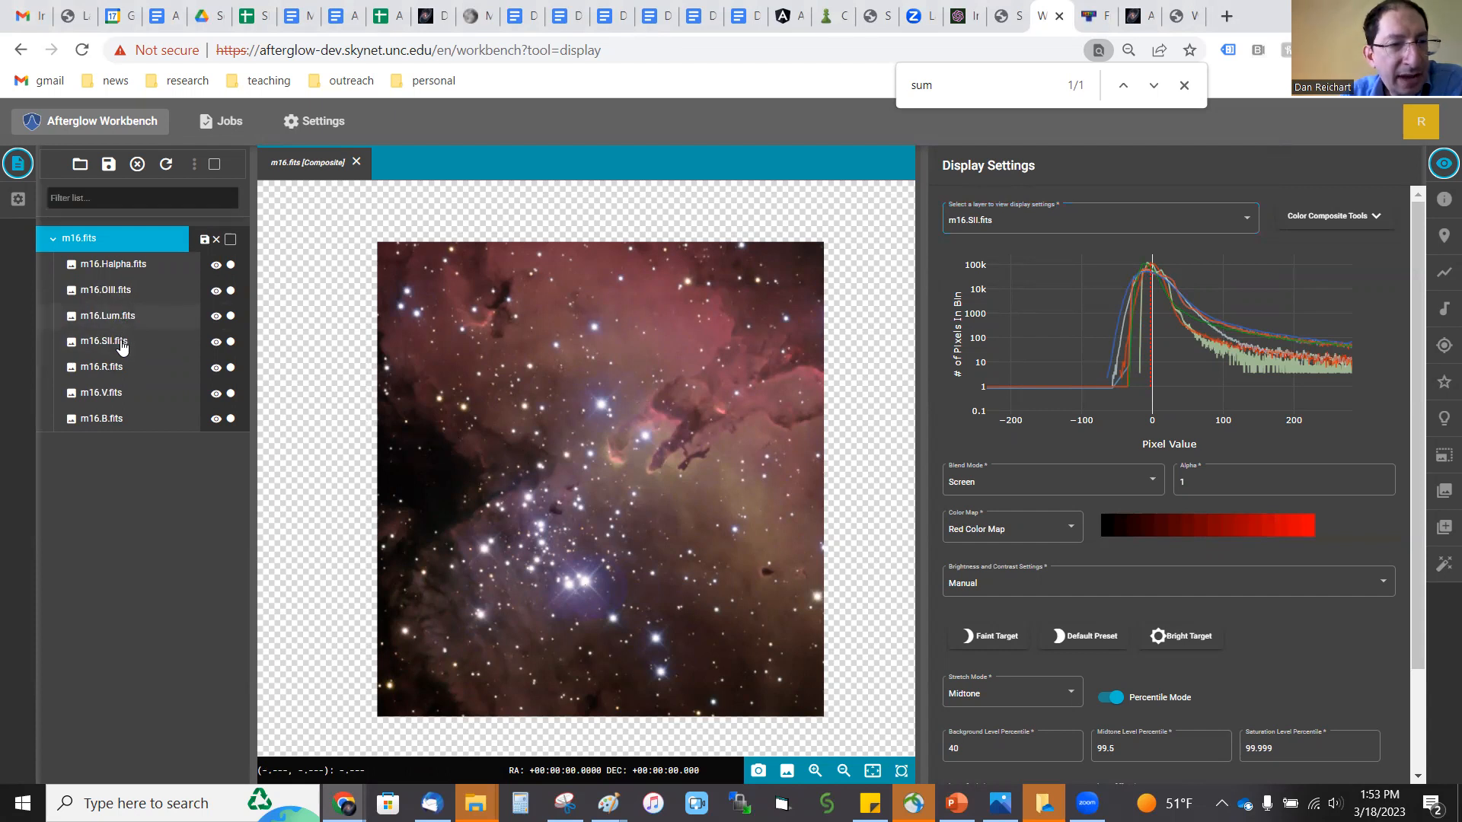
left_click_drag(128, 339, 137, 323)
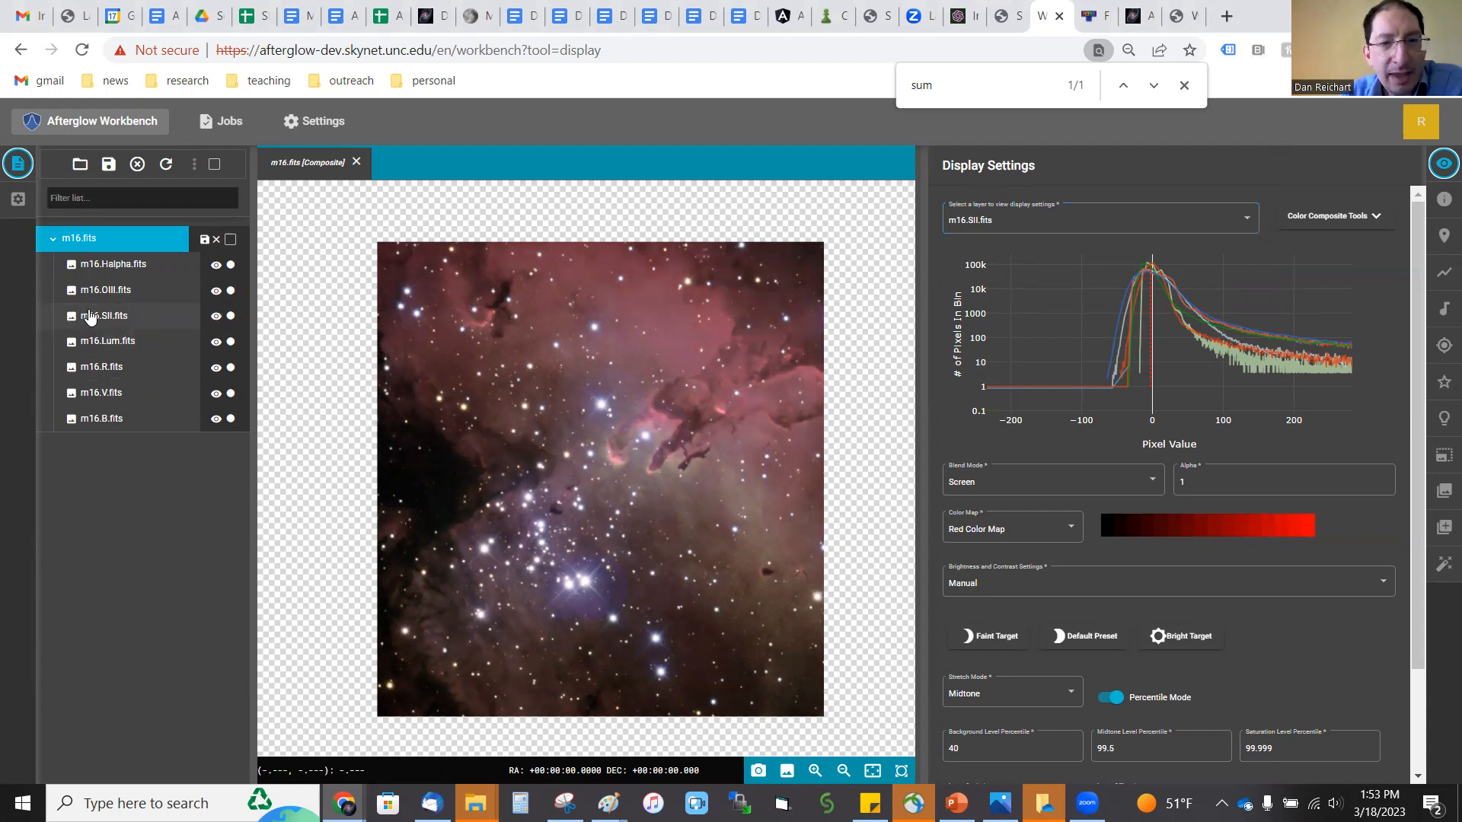
left_click(1054, 481)
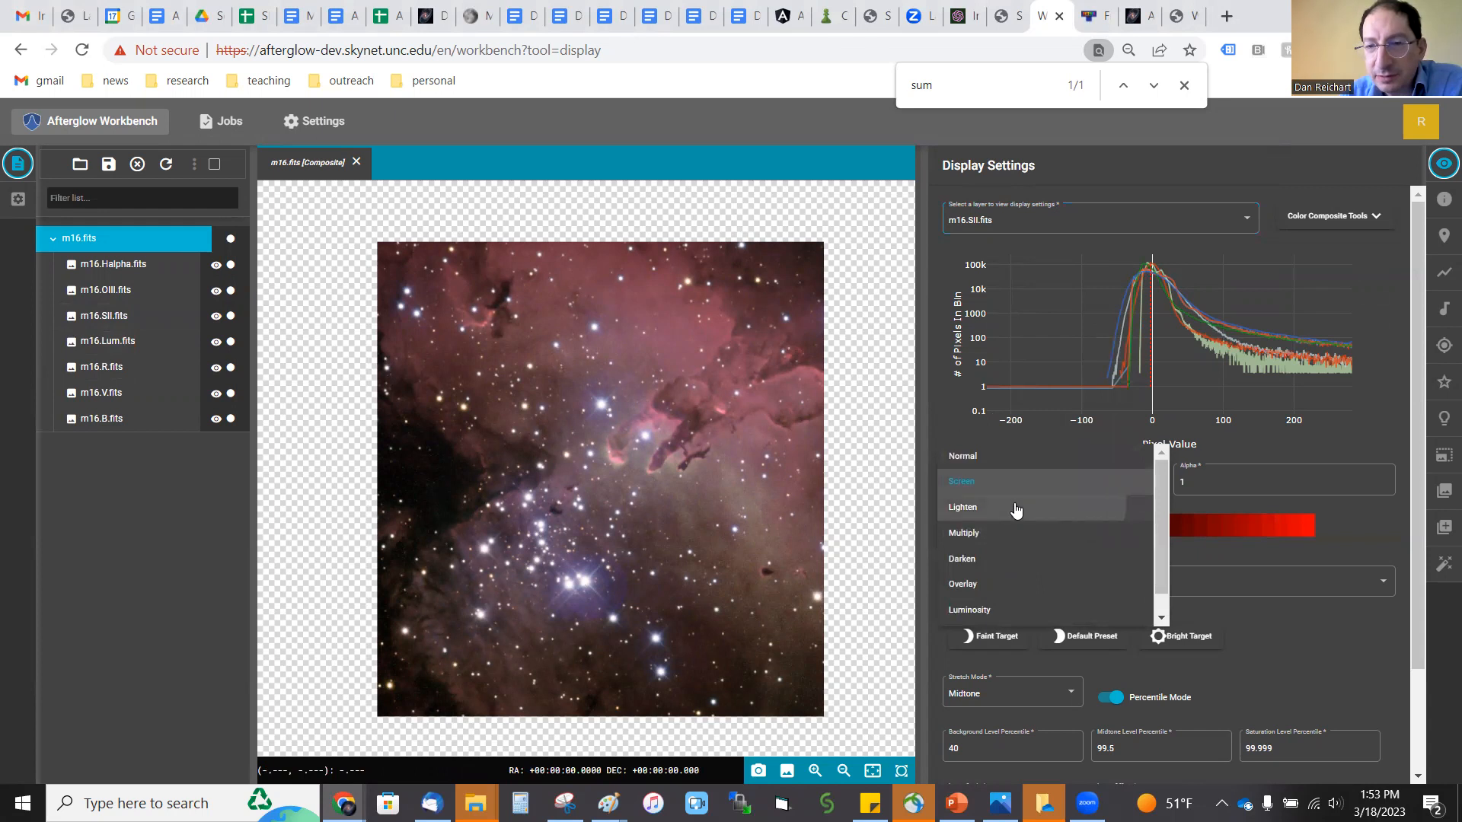
left_click(1082, 508)
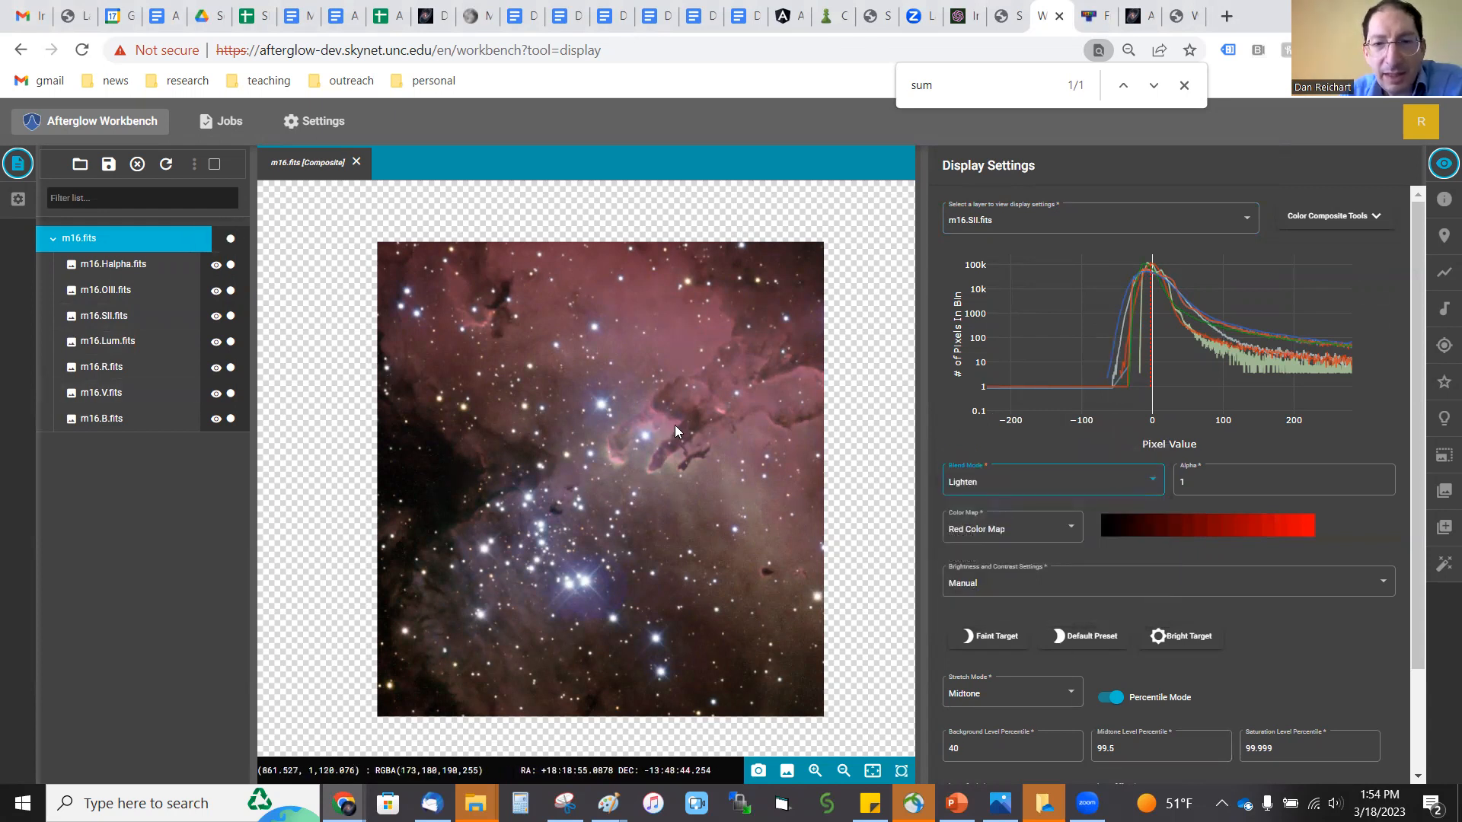
Step: Inspect the nebula's dark pillar up close in the composite, and view the Halpha layer on its own
scroll(621, 455, "up", 5)
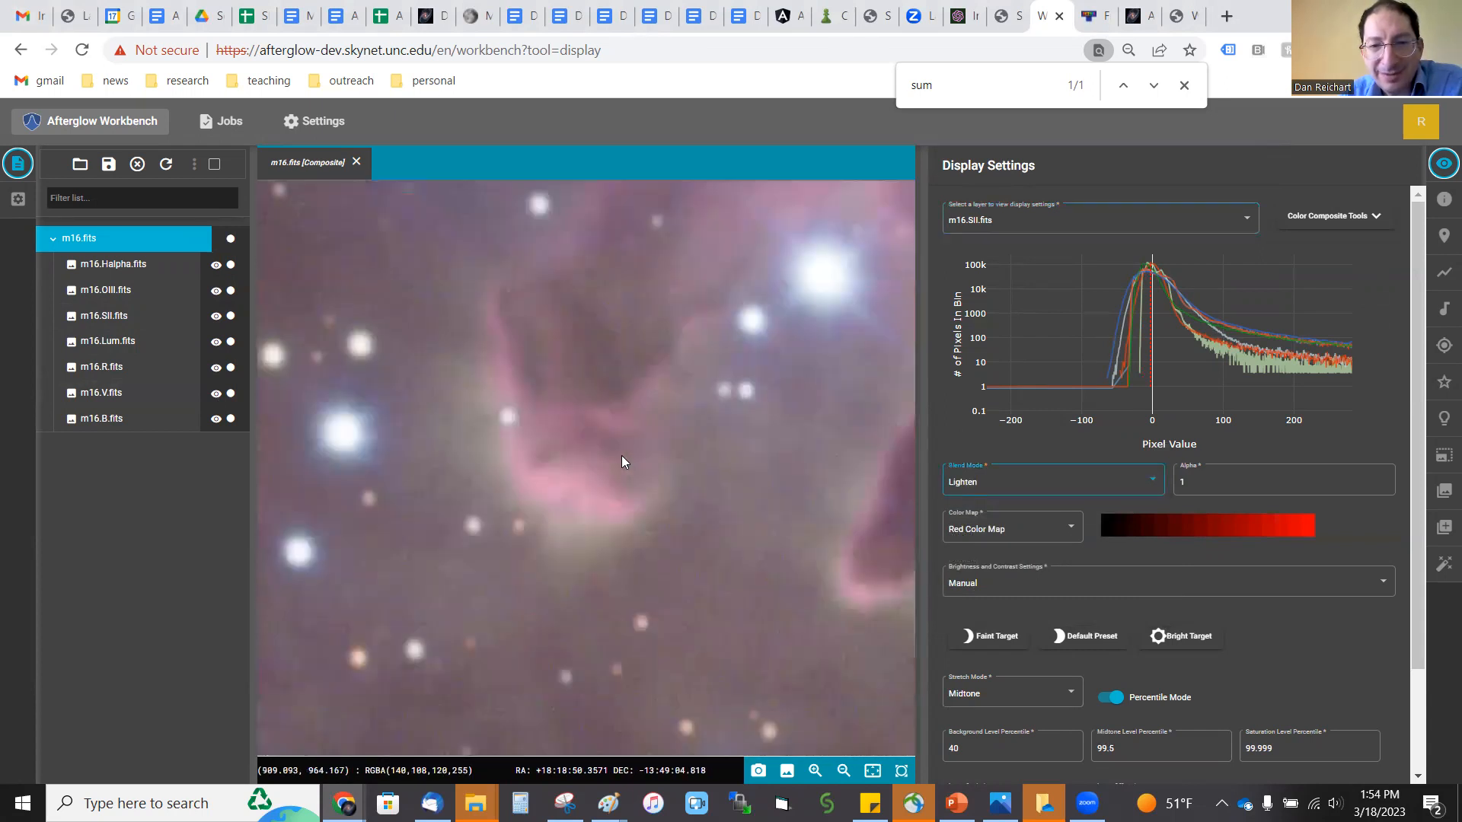
scroll(612, 314, "down", 6)
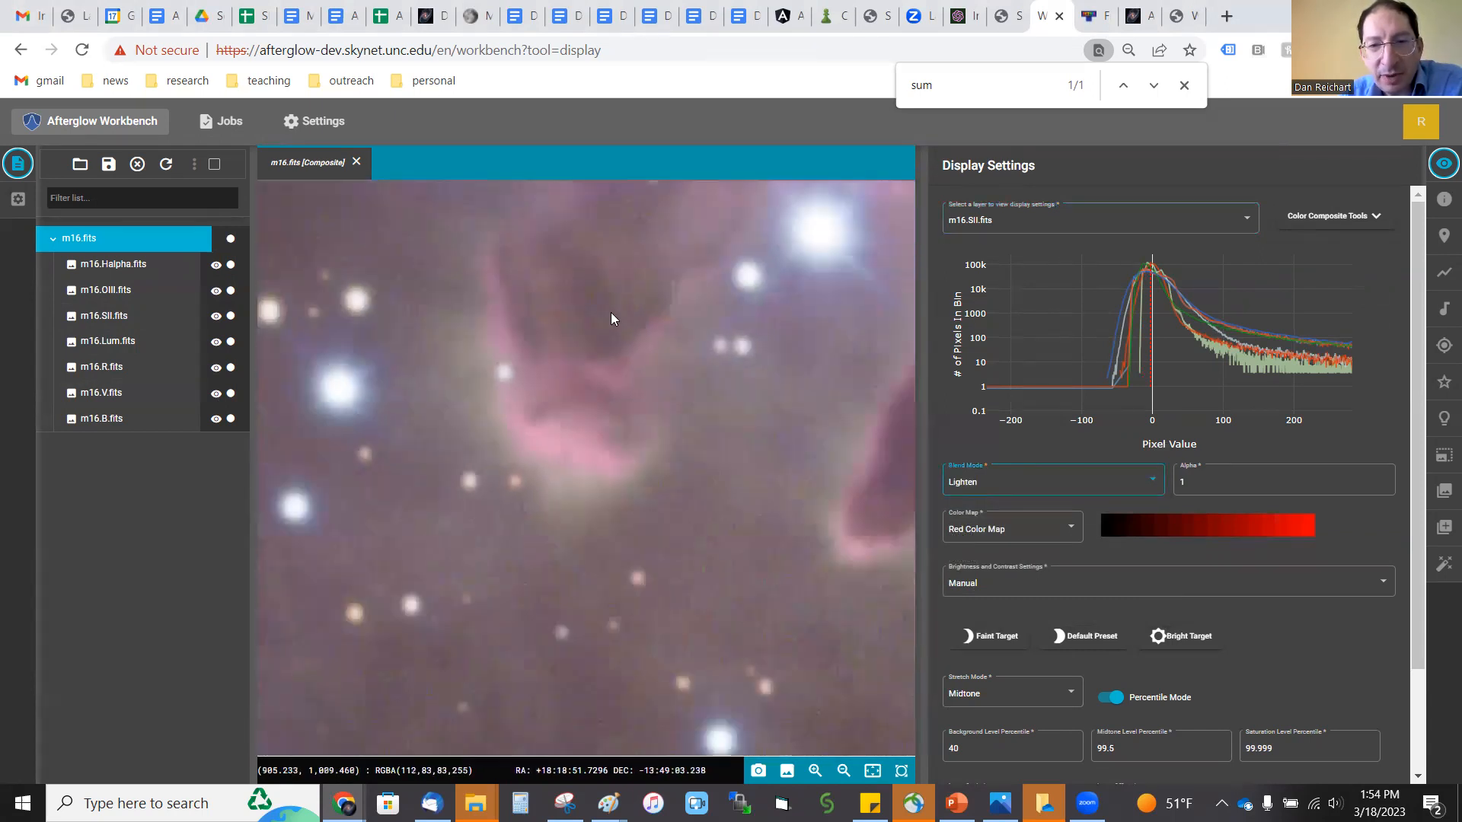
scroll(618, 312, "down", 2)
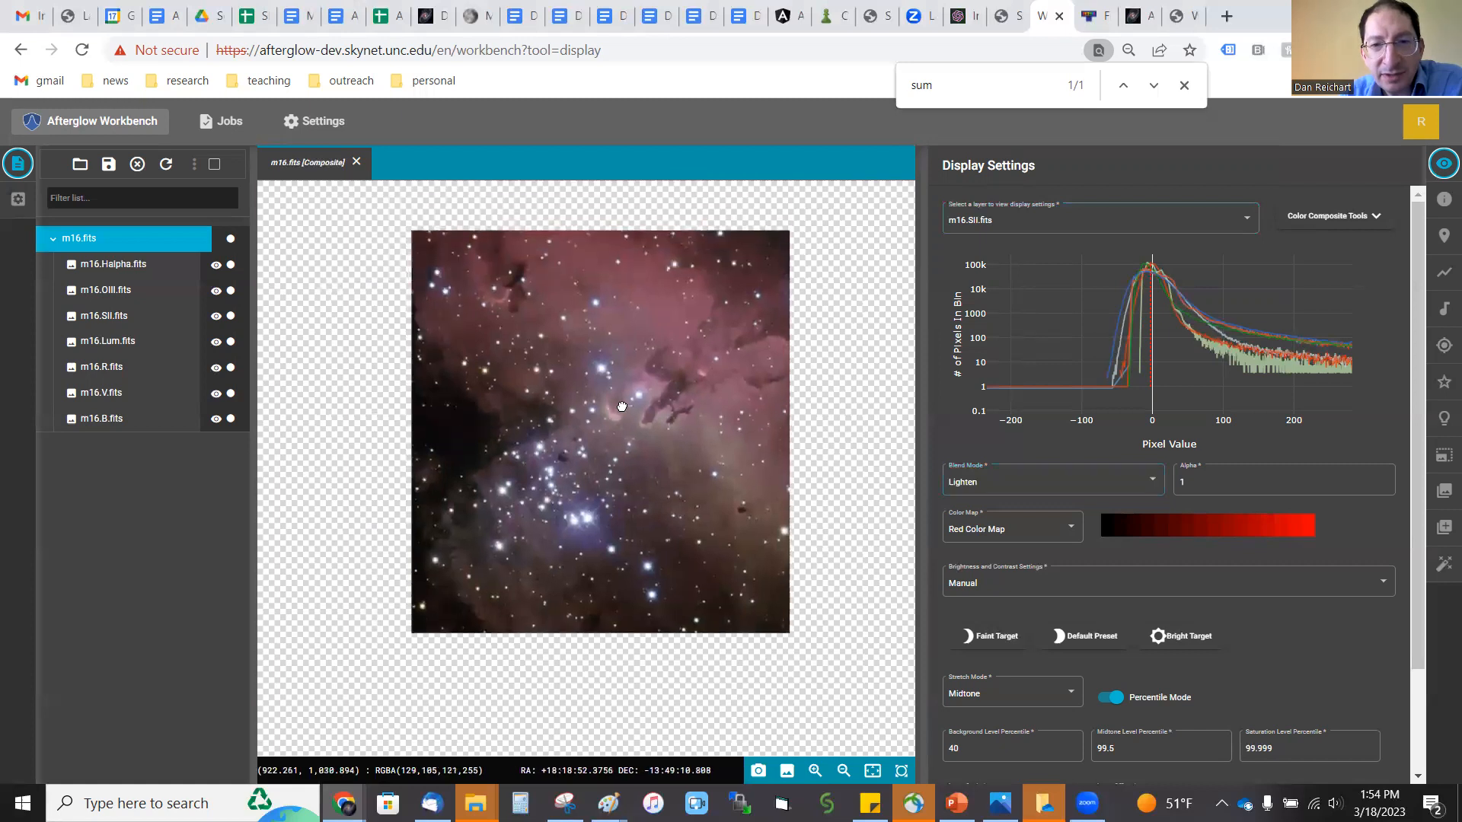
left_click(113, 267)
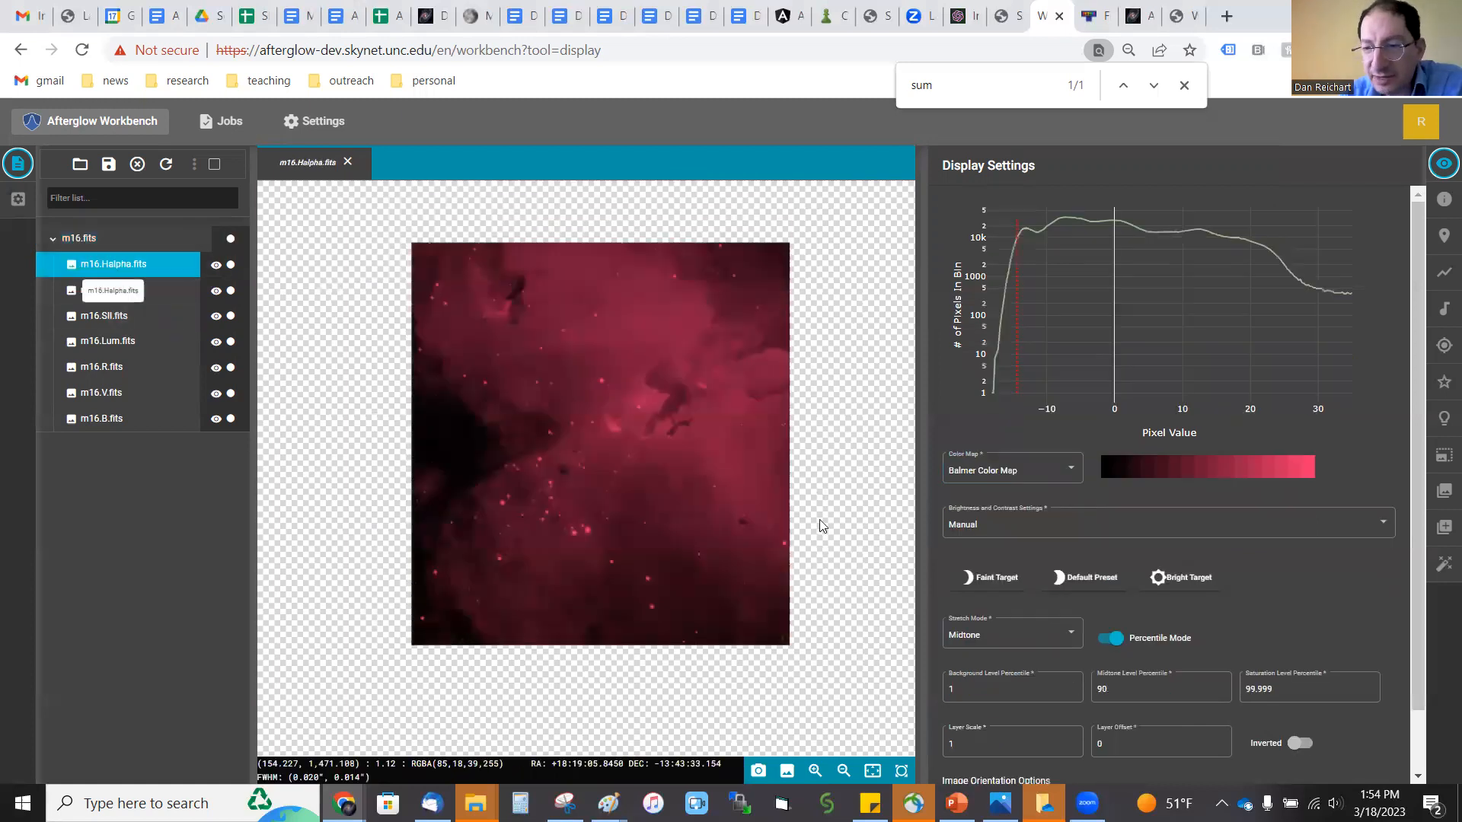
left_click(83, 239)
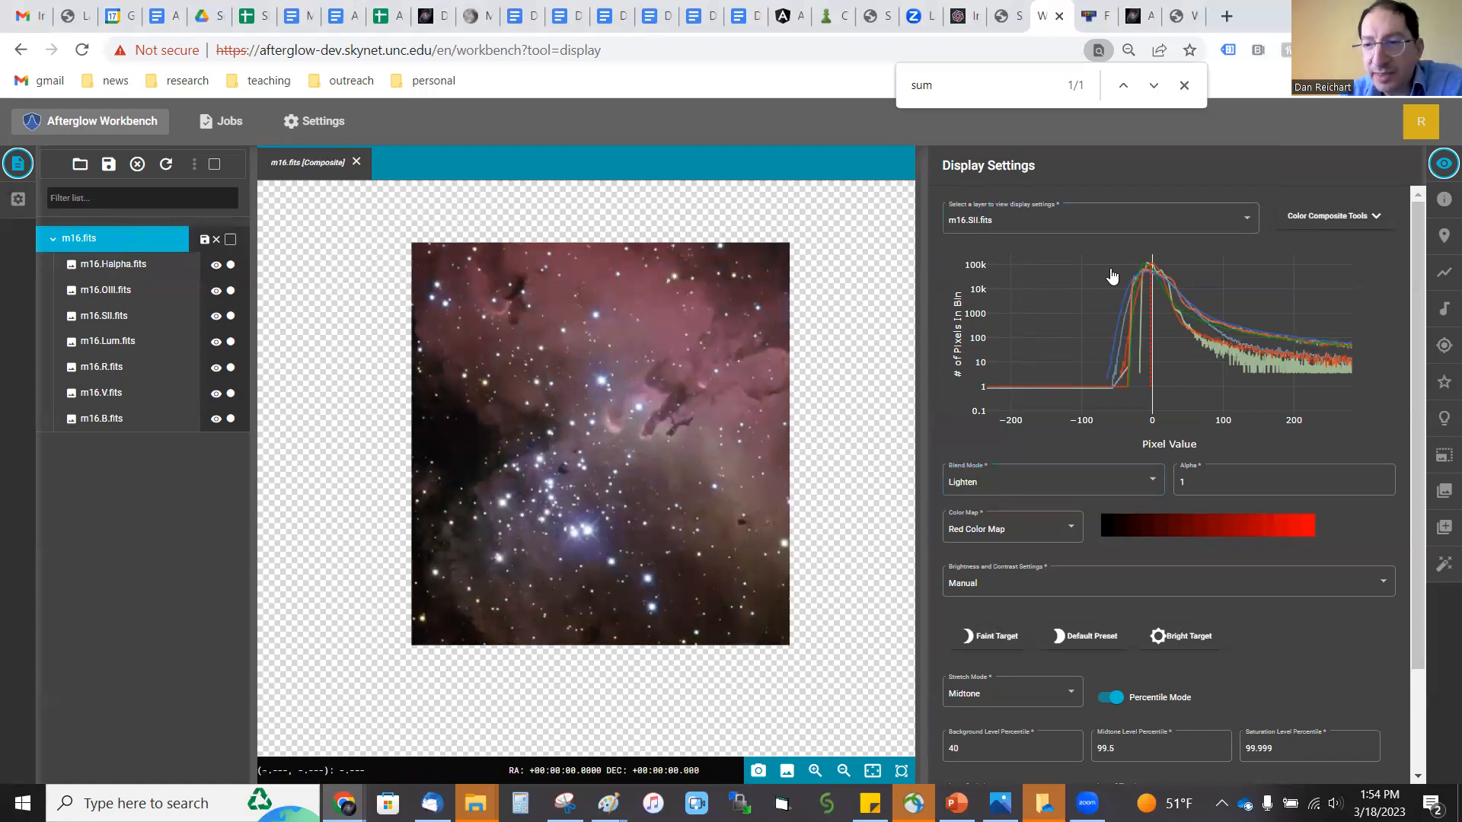
Step: Set the midtone level percentile to 90 for both the SII and OIII layers of the composite
left_click_drag(1134, 750, 1085, 747)
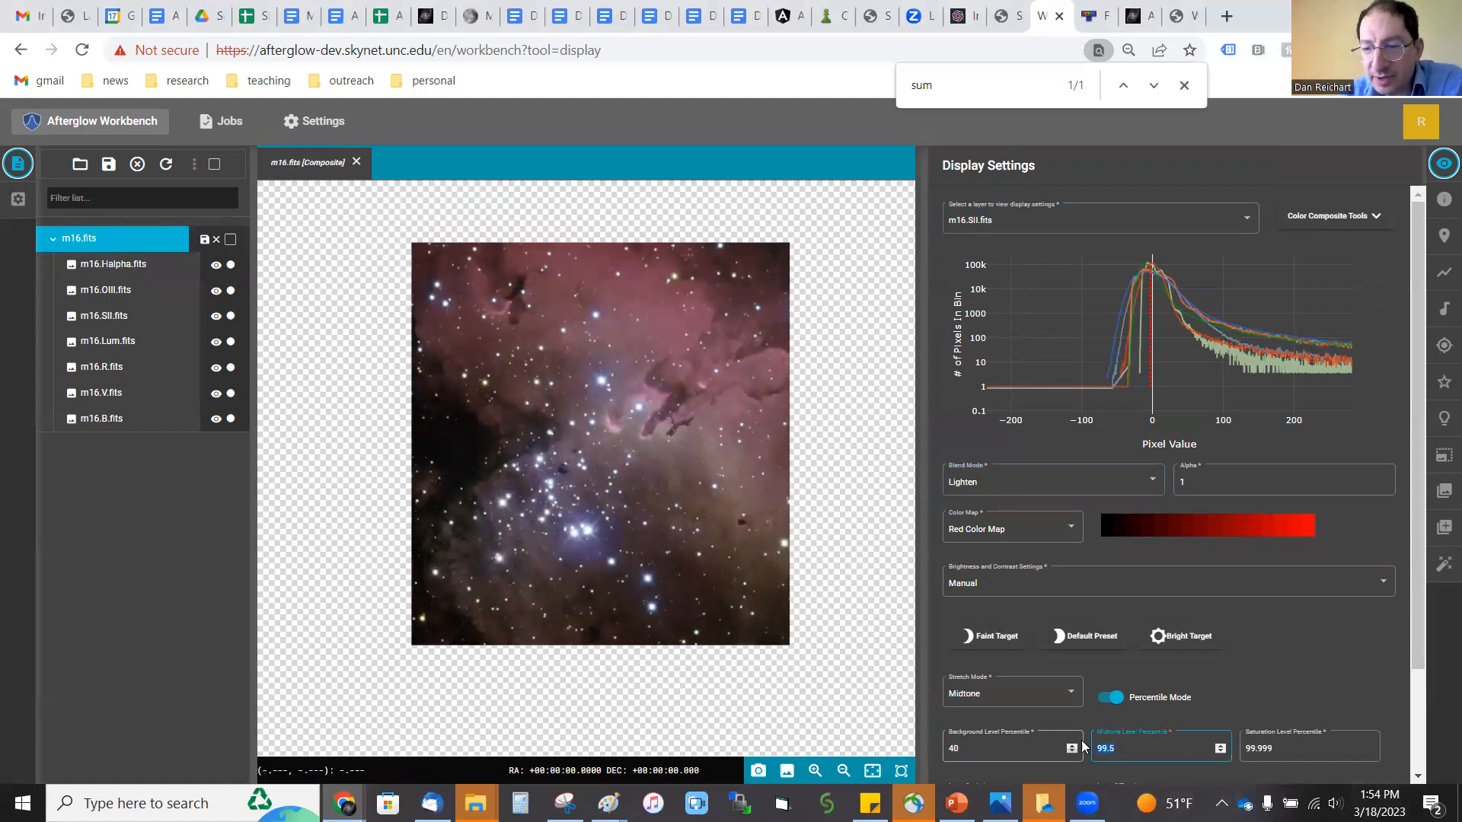
type("90")
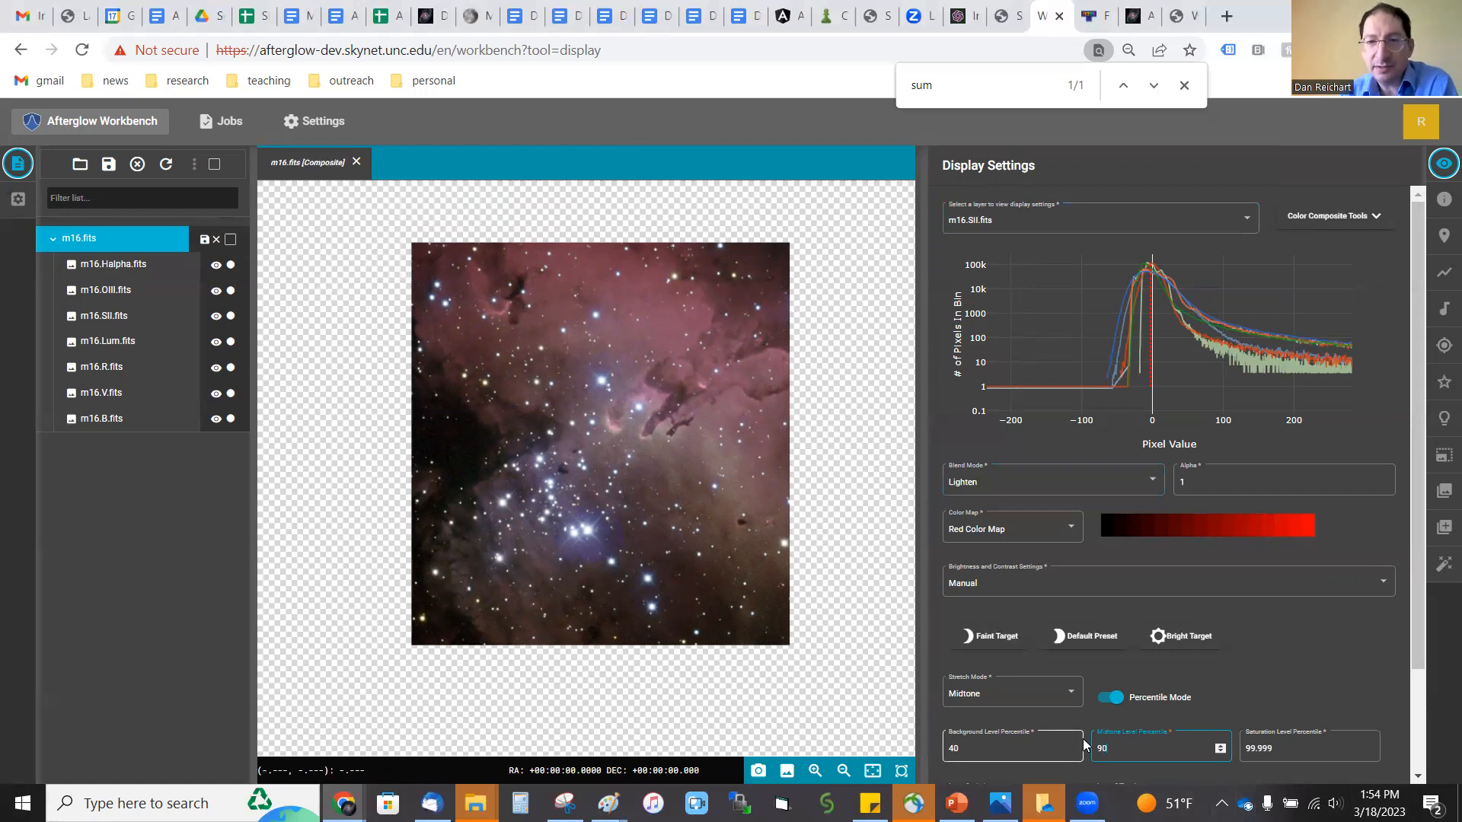
left_click(1062, 221)
left_click(1044, 251)
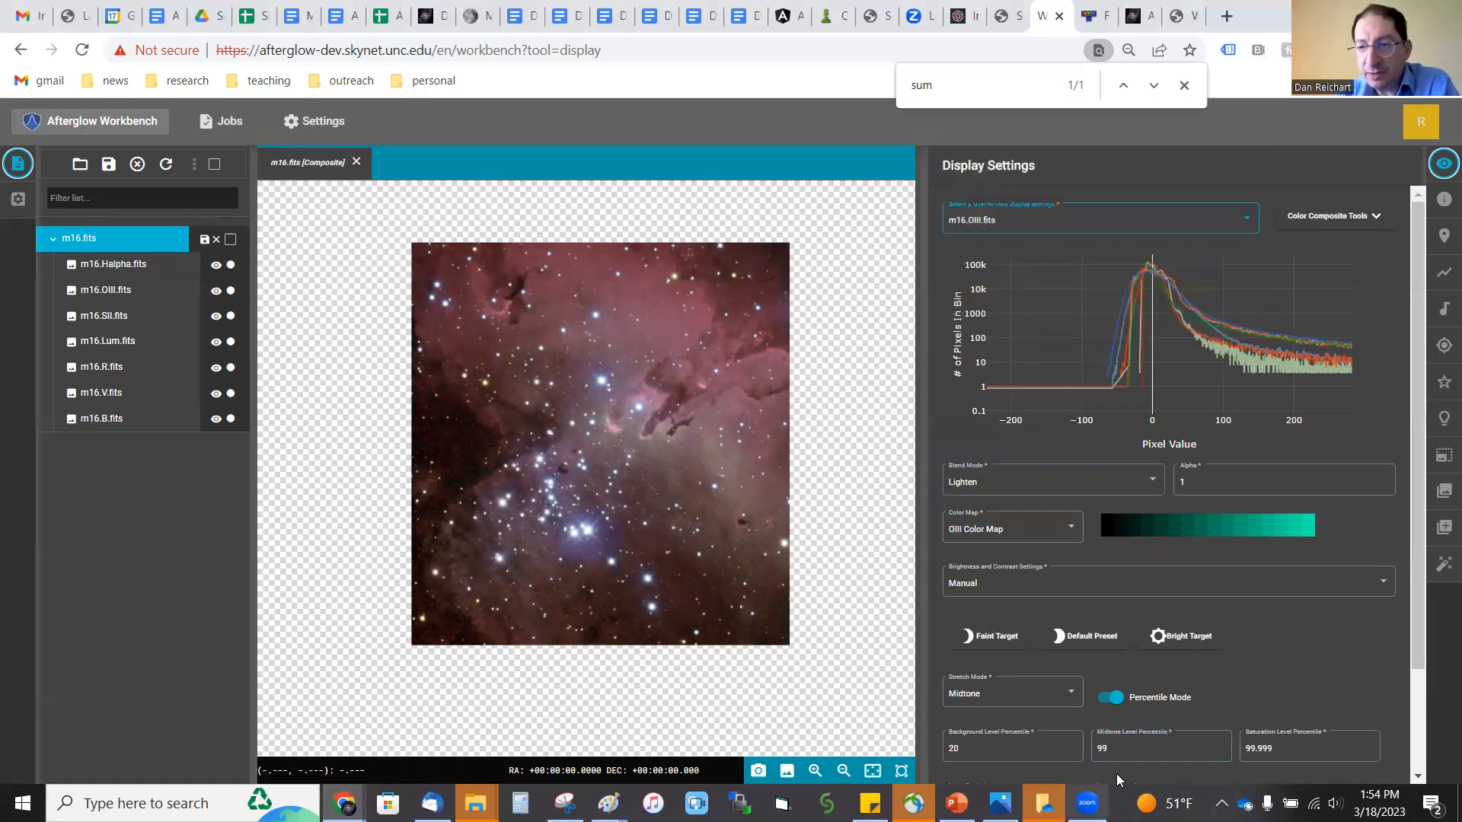
left_click(1115, 748)
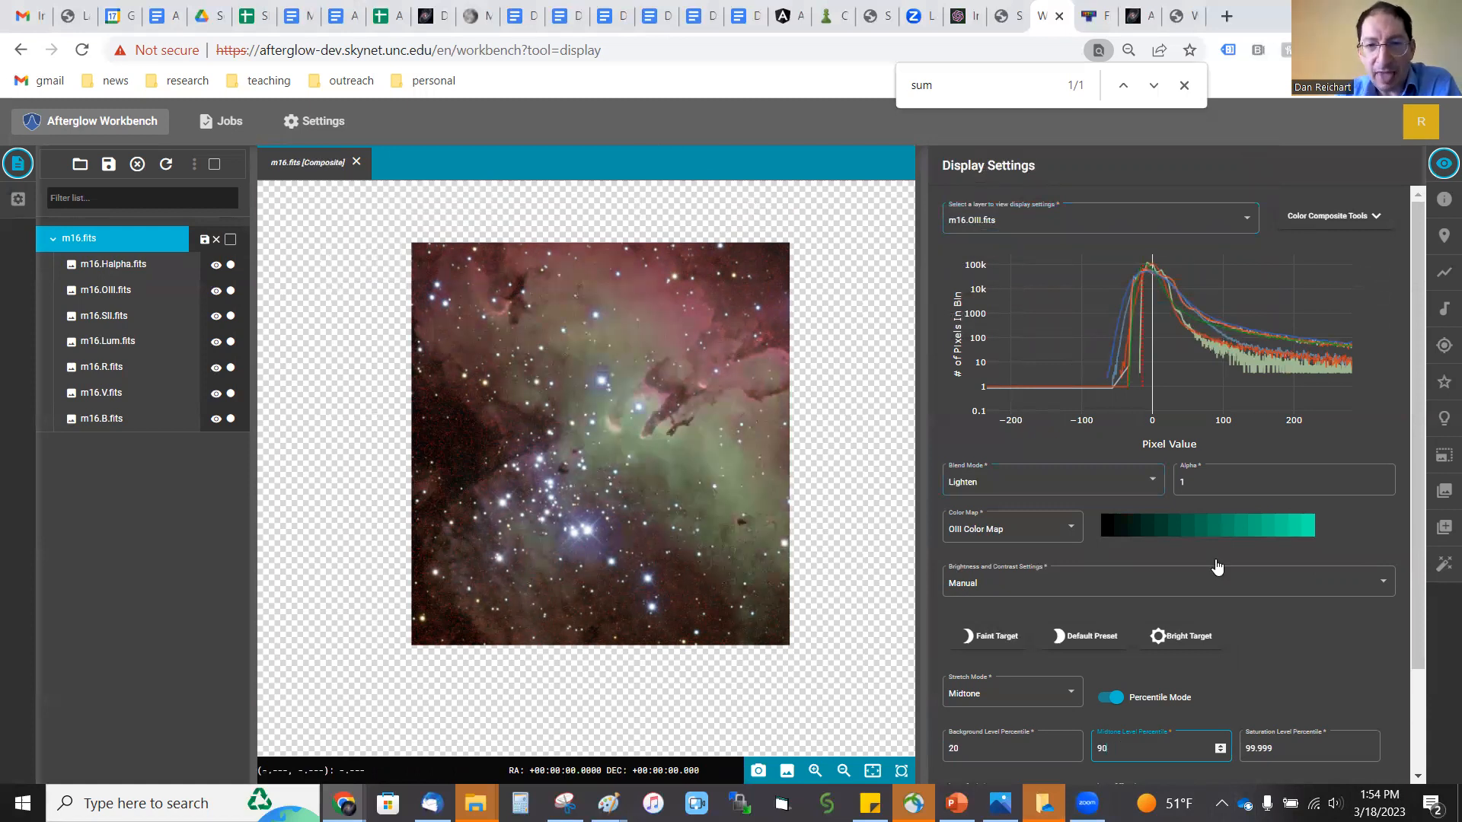
Step: Check the Halpha layer's levels, and set the Lum layer's midtone level percentile to 99
left_click(1118, 230)
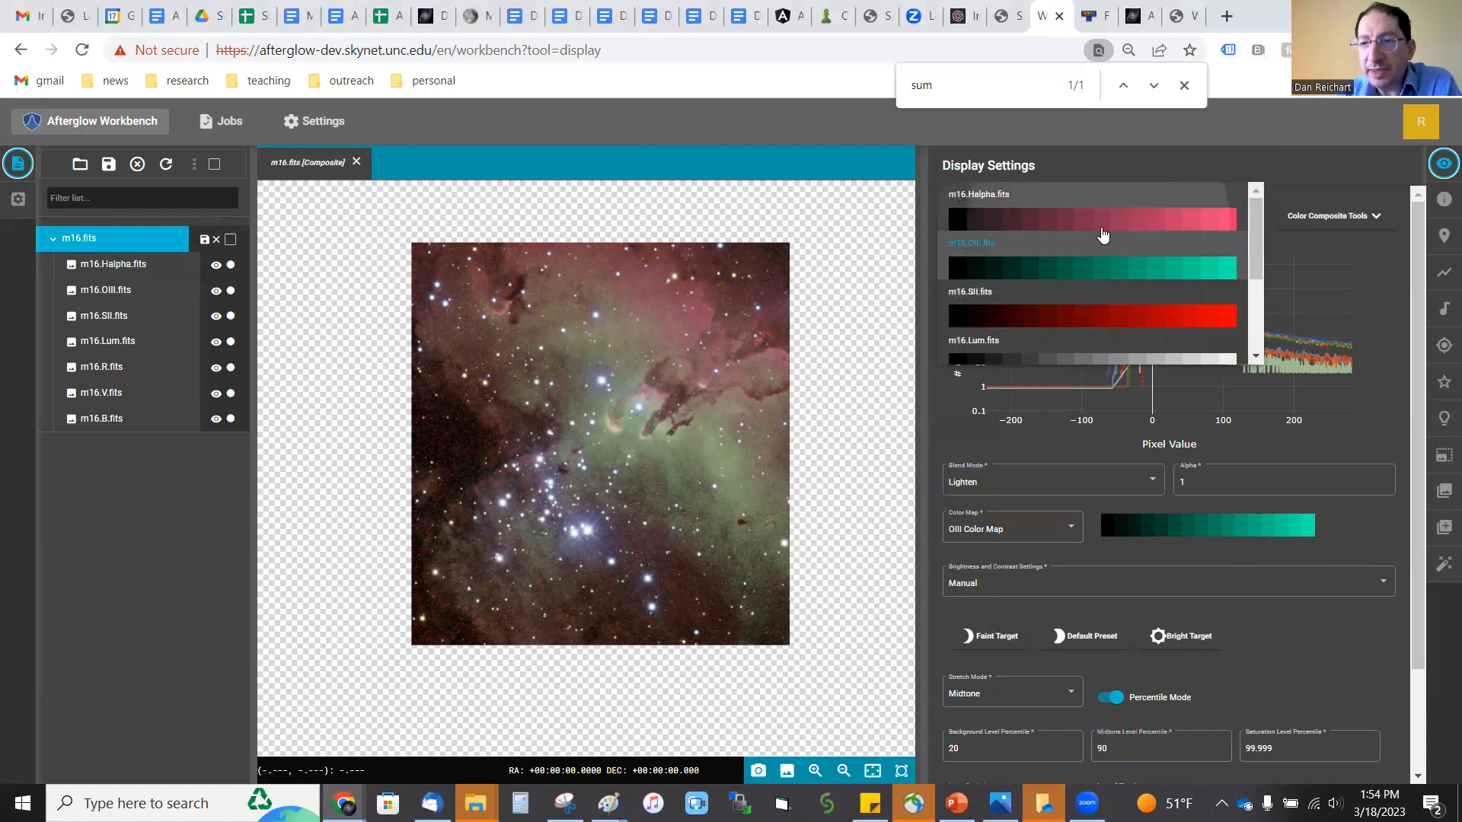
left_click(1101, 233)
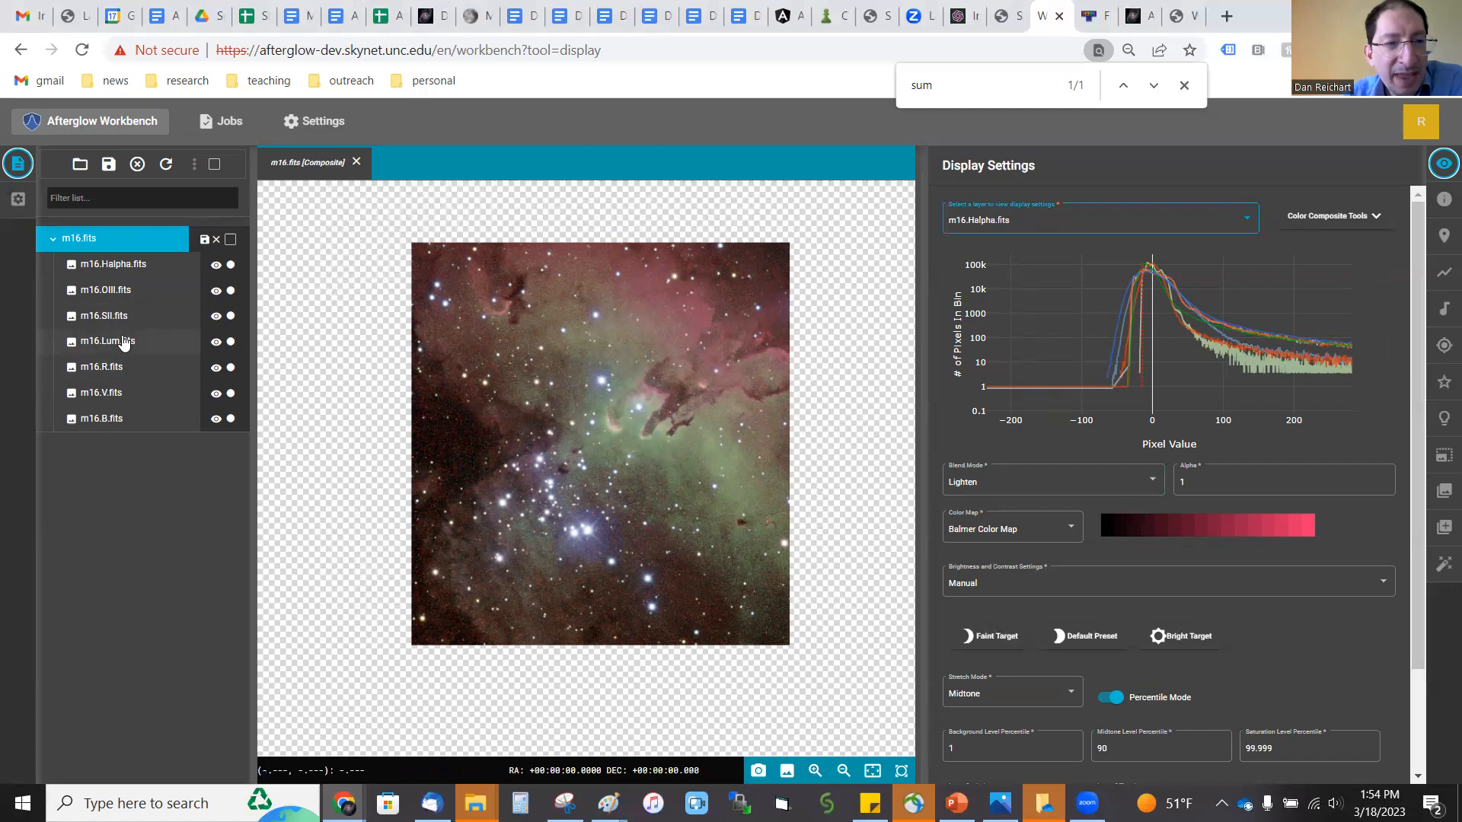
left_click(1050, 221)
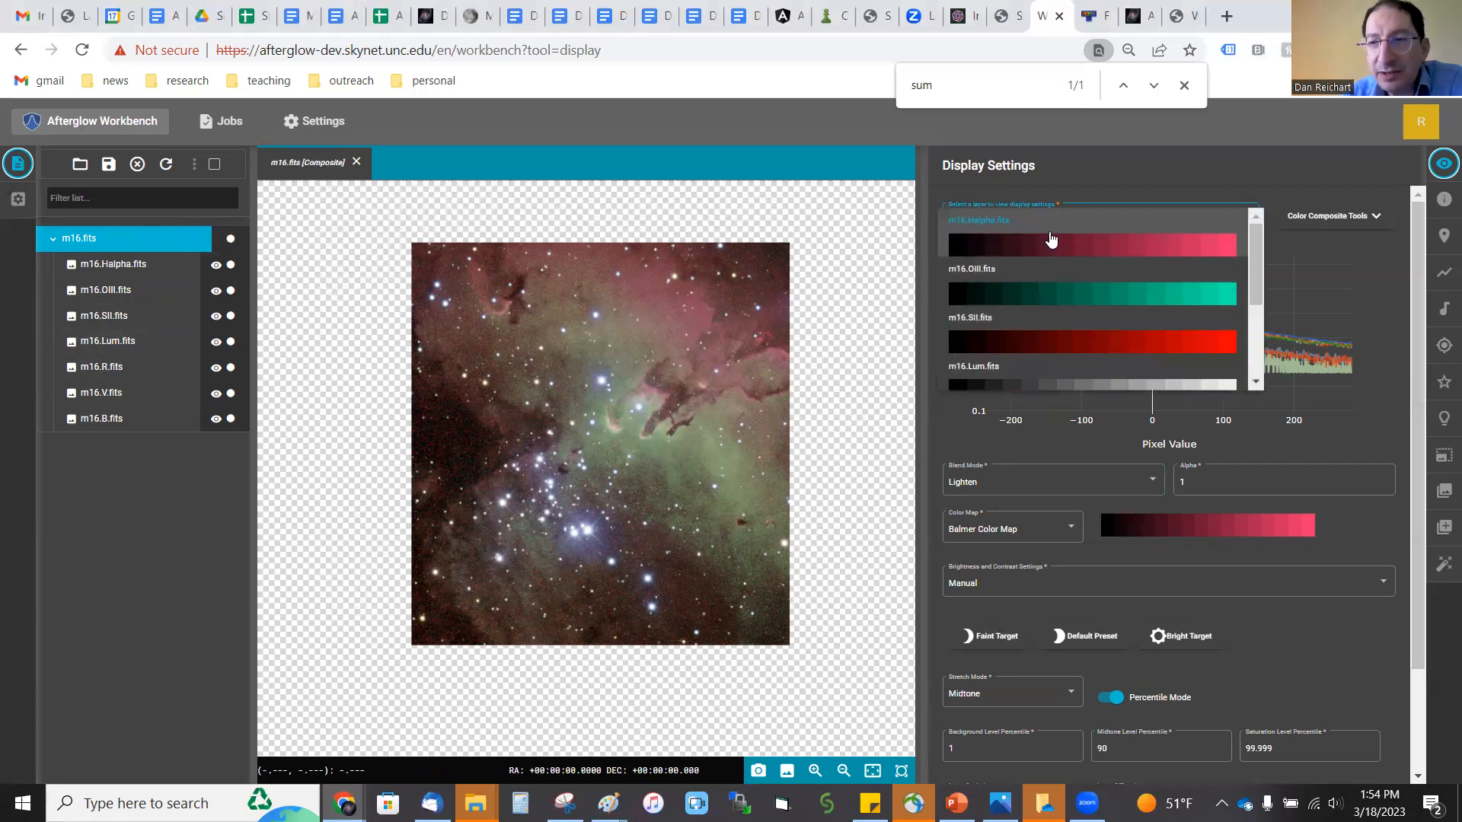
left_click(1015, 381)
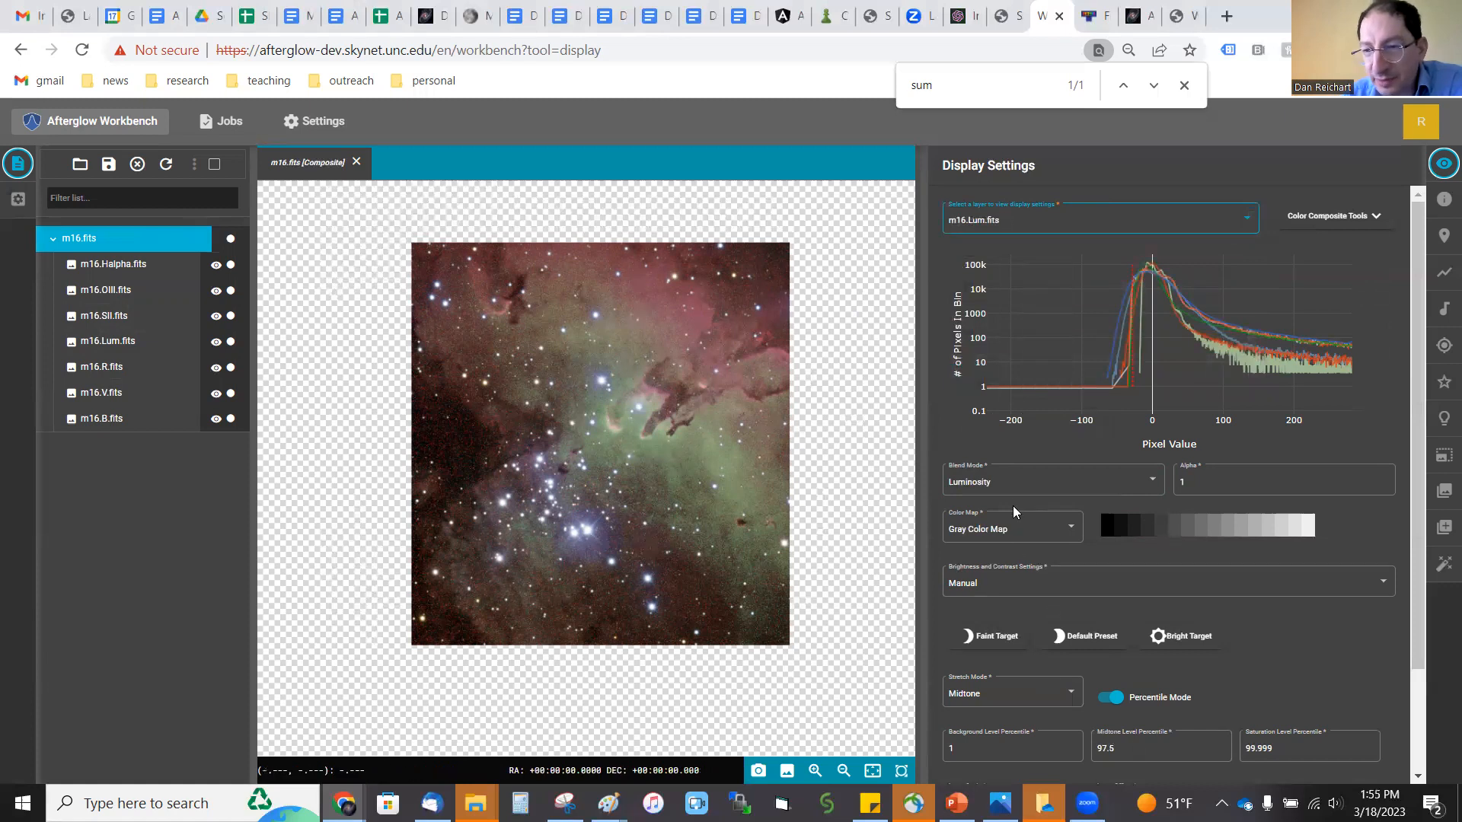
left_click(1132, 751)
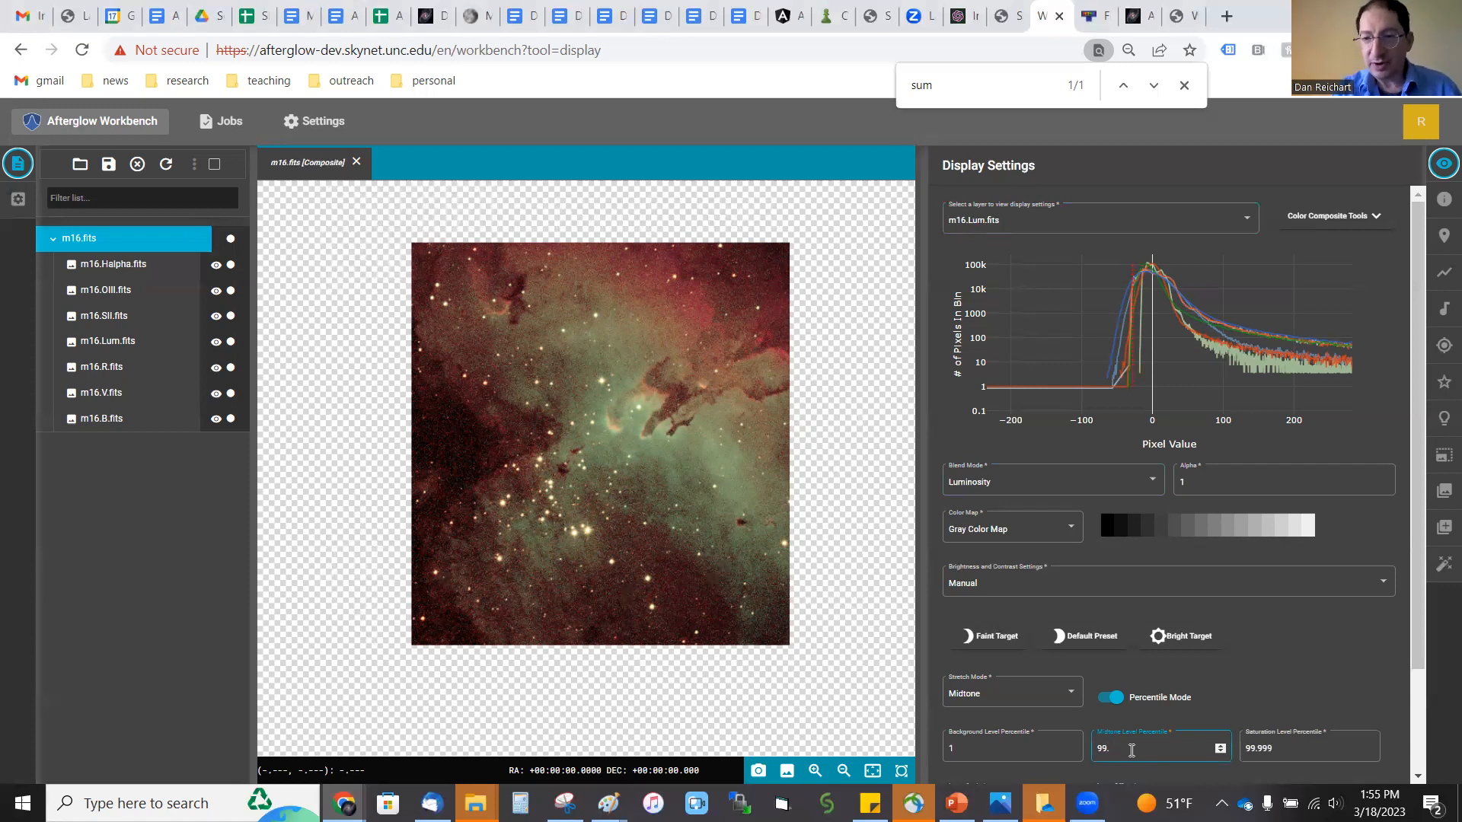
key("BackSpace")
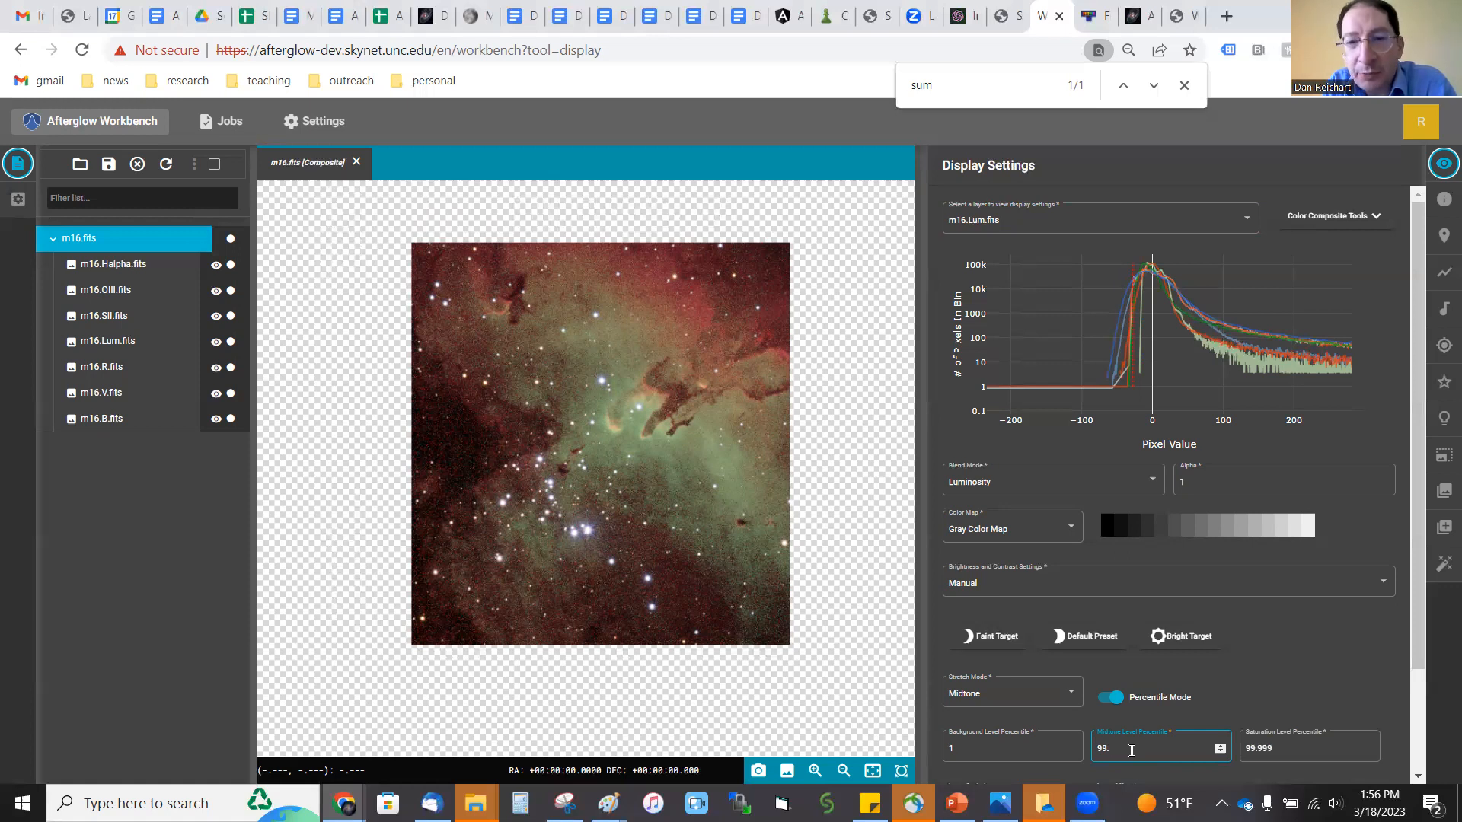
Step: Assign the Green Color Map to the Halpha layer of the composite
left_click(1046, 221)
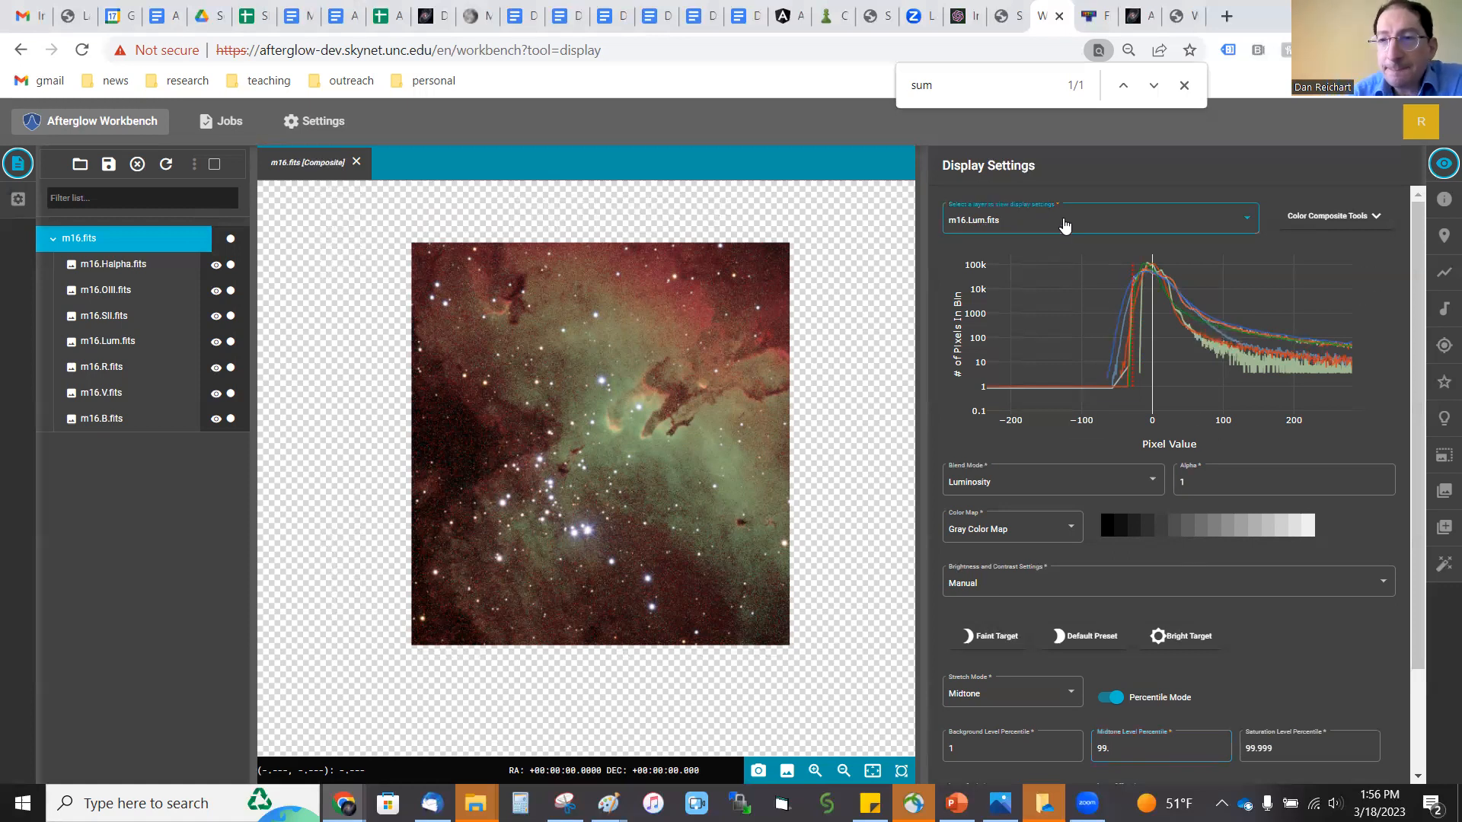
left_click(1036, 253)
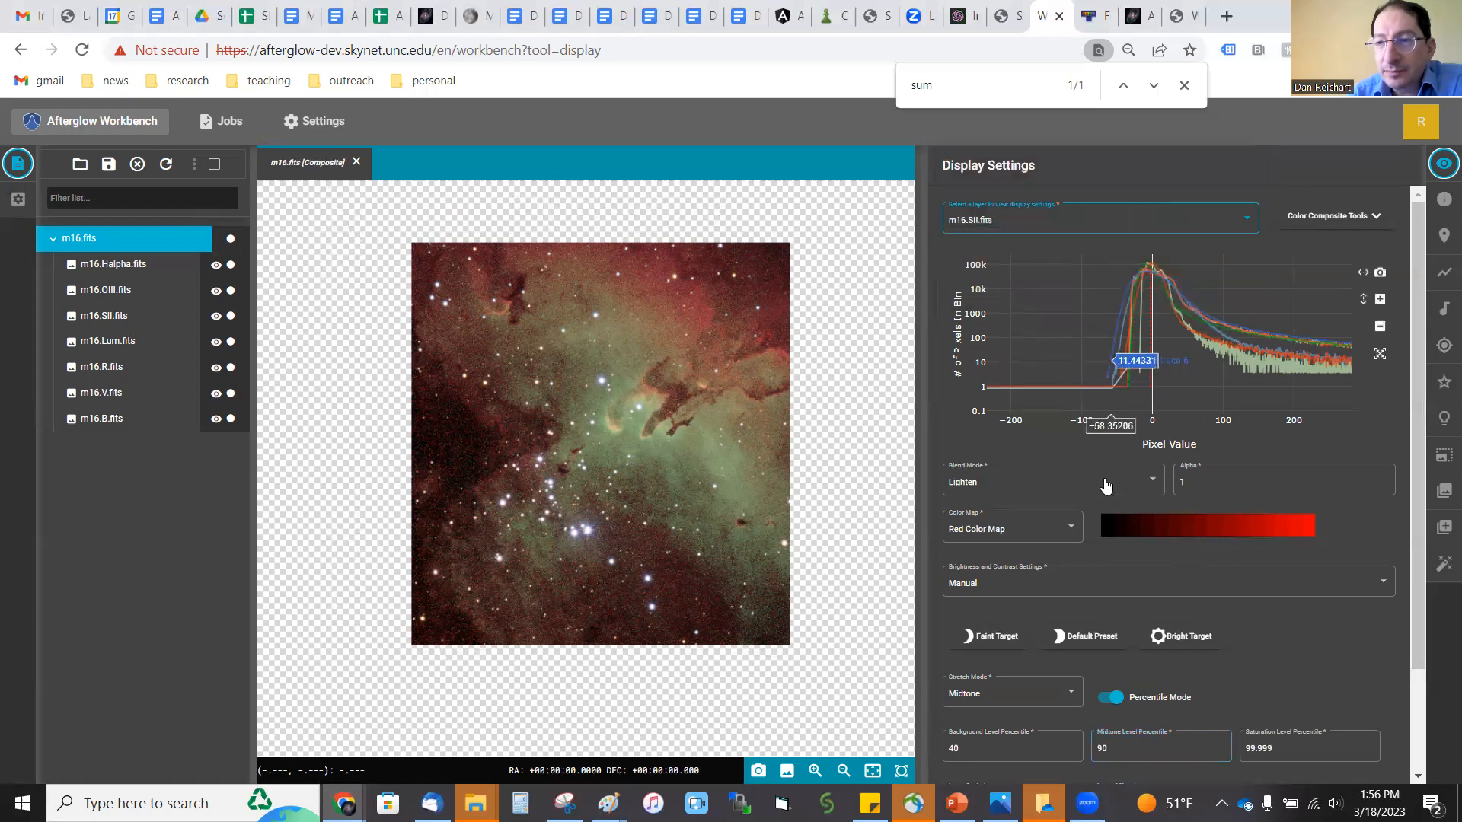
left_click(1032, 227)
left_click(1034, 192)
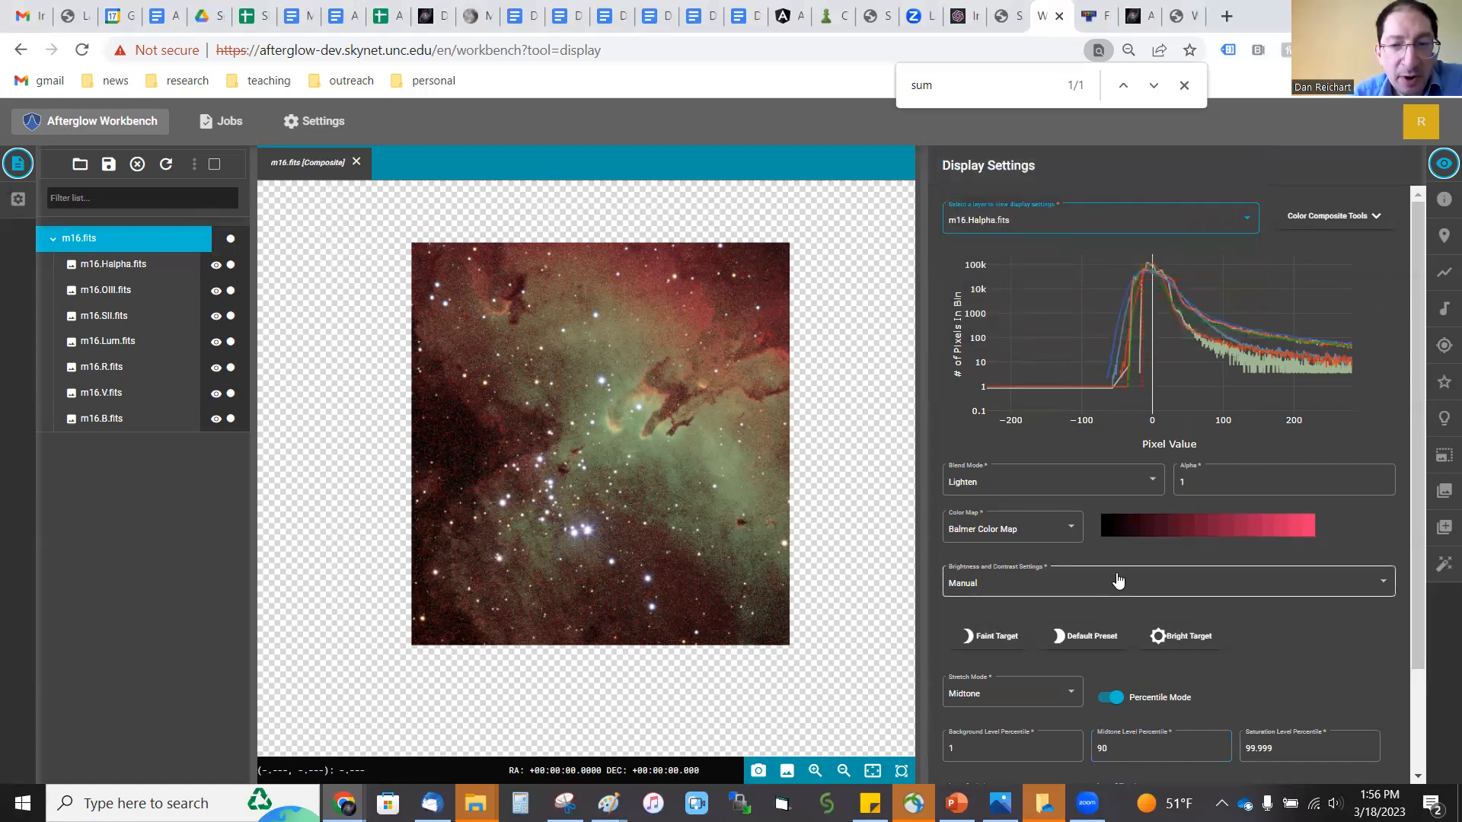
left_click(1049, 536)
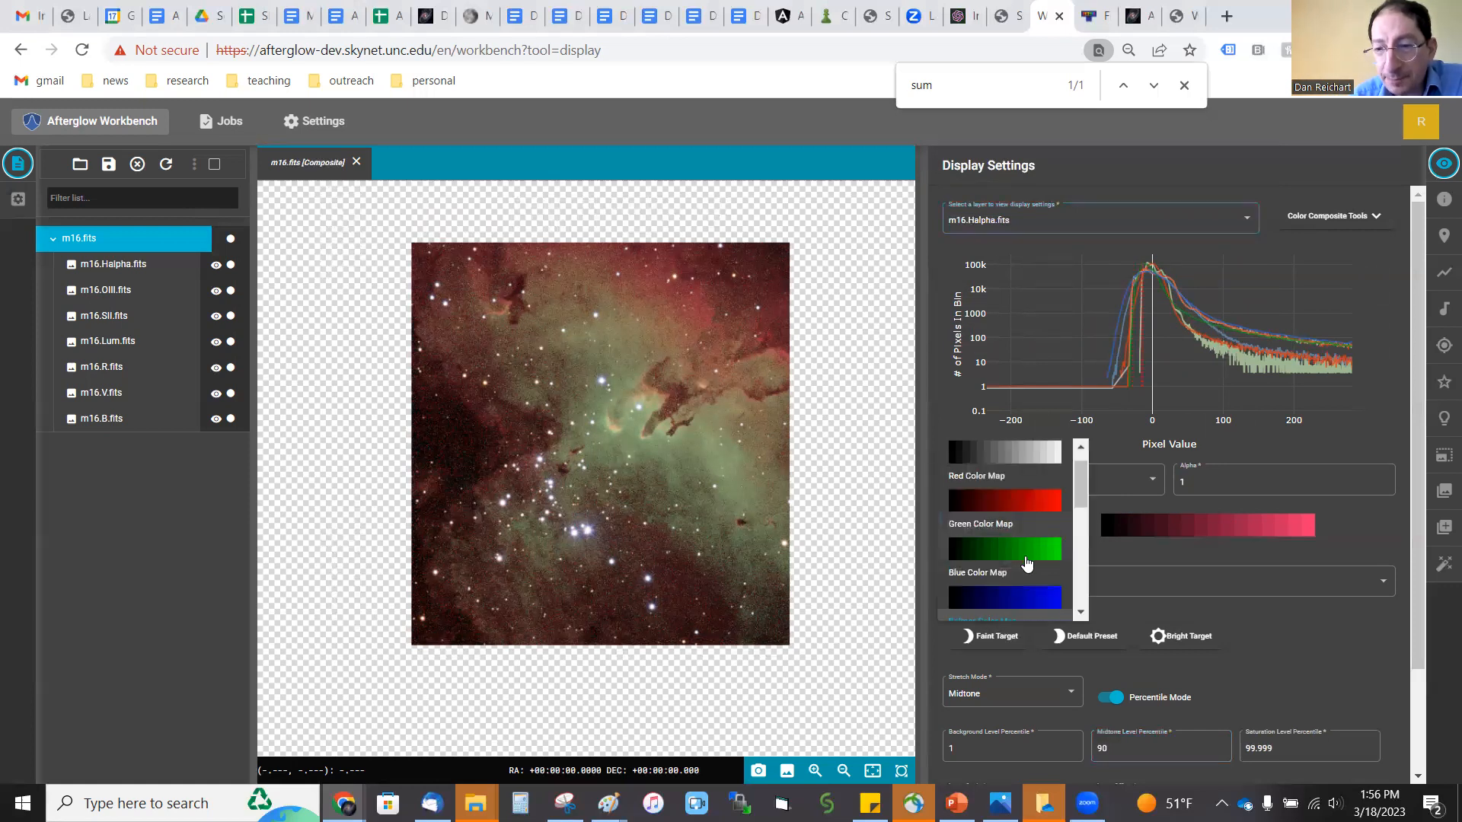
left_click(1024, 548)
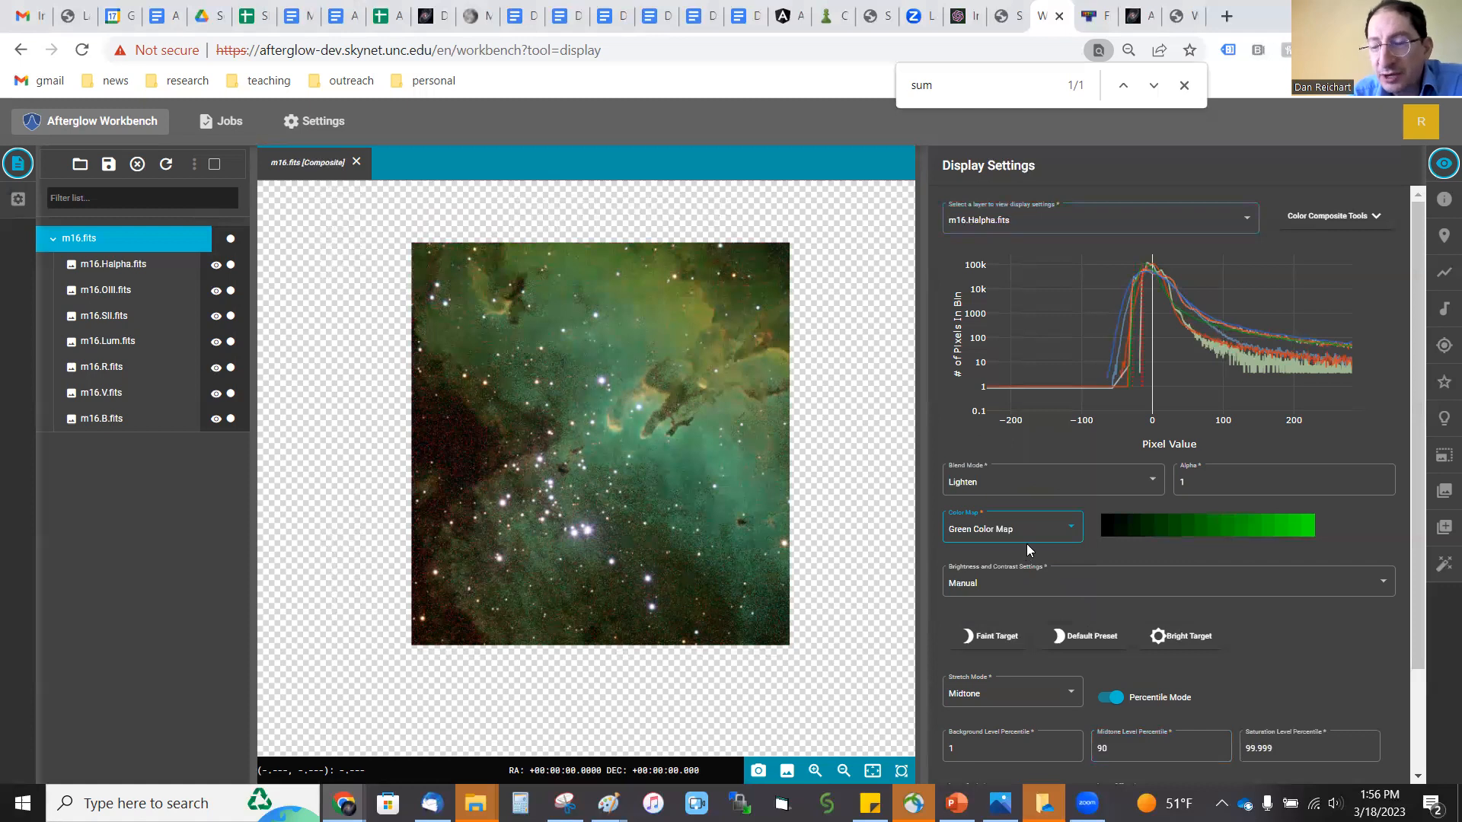
Step: Assign the Blue Color Map to the OIII layer of the composite
left_click(1029, 222)
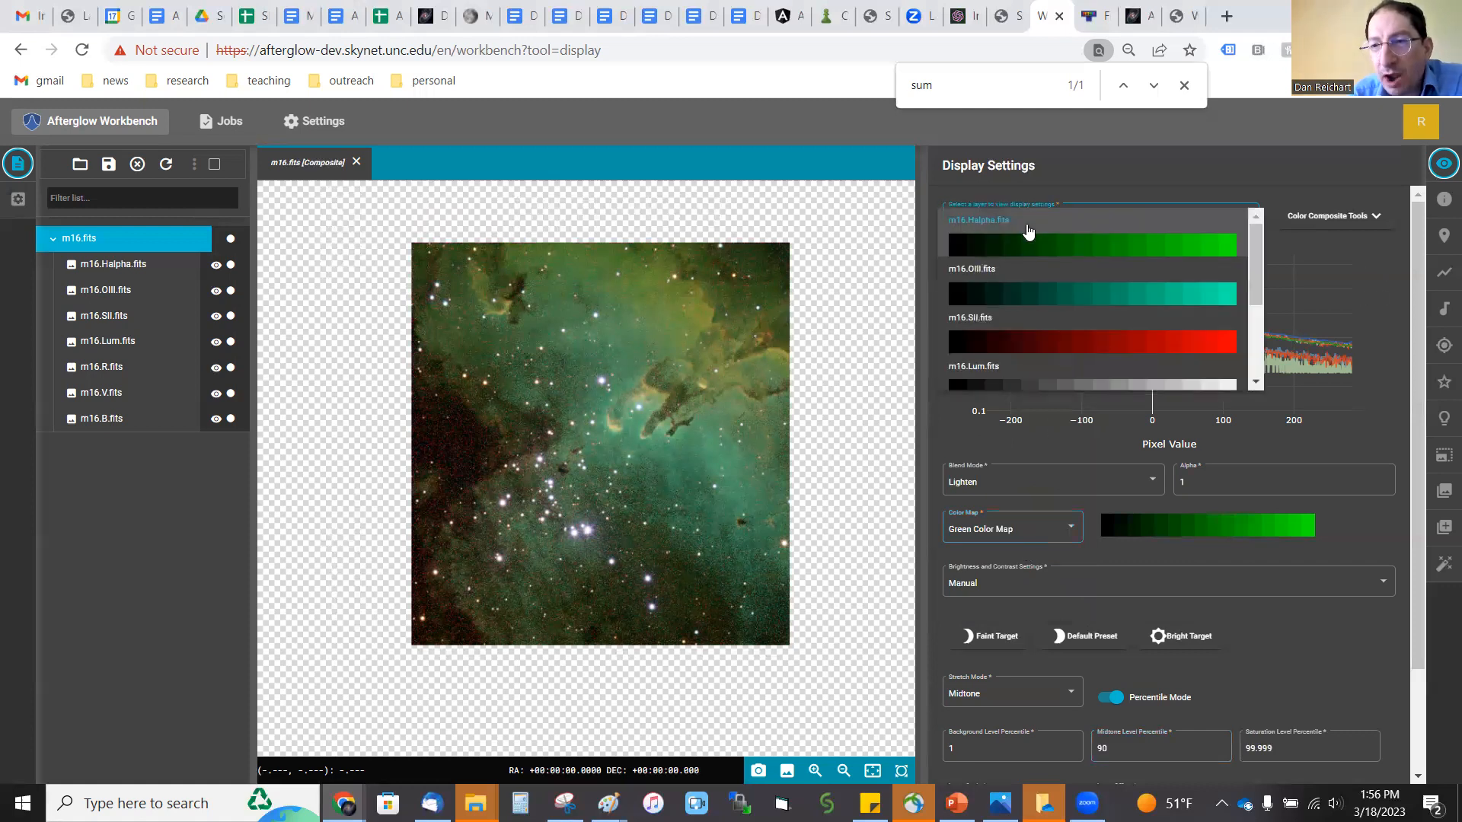
left_click(1023, 292)
left_click(1020, 532)
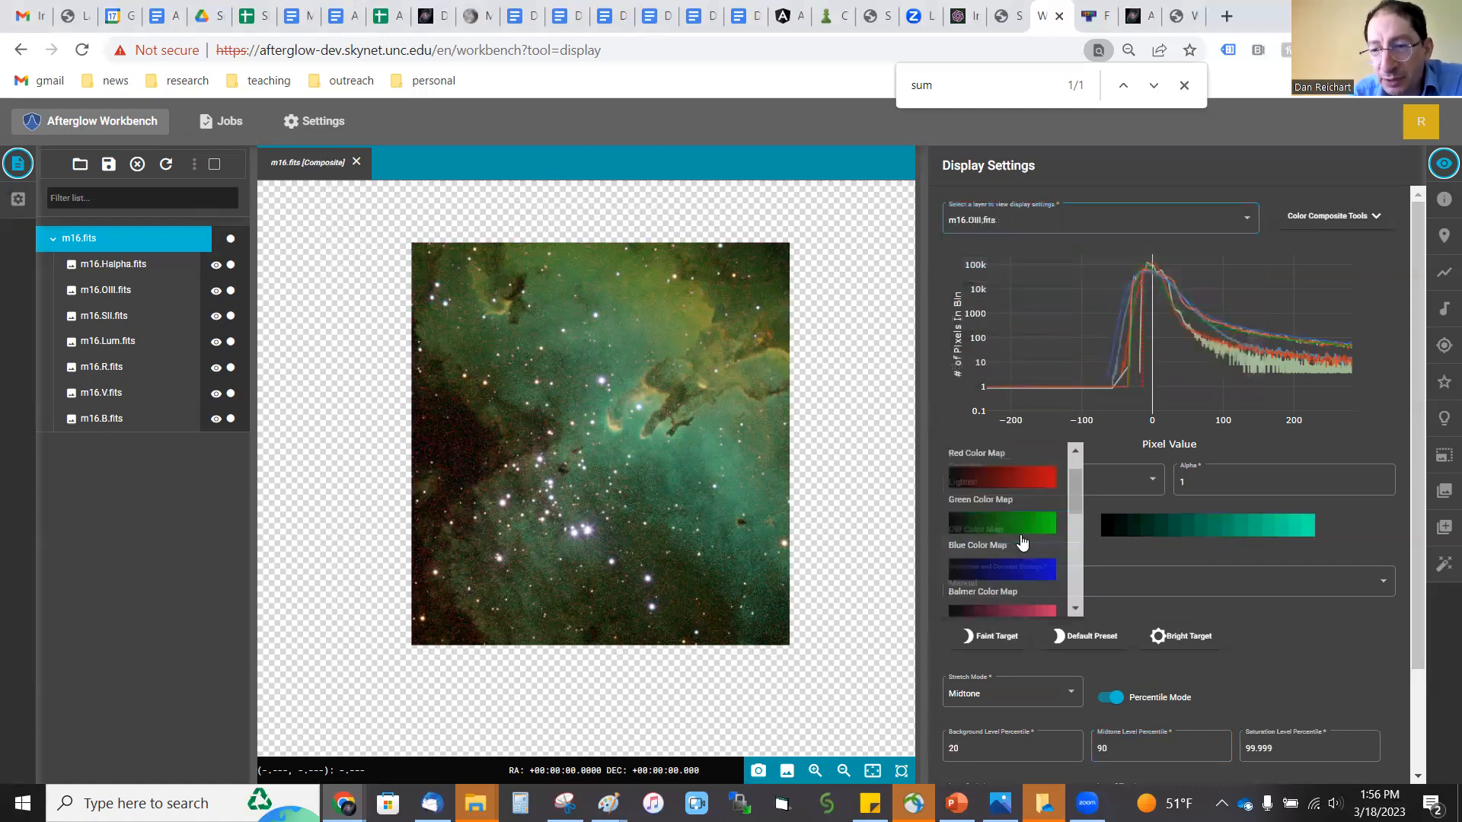
left_click(1024, 572)
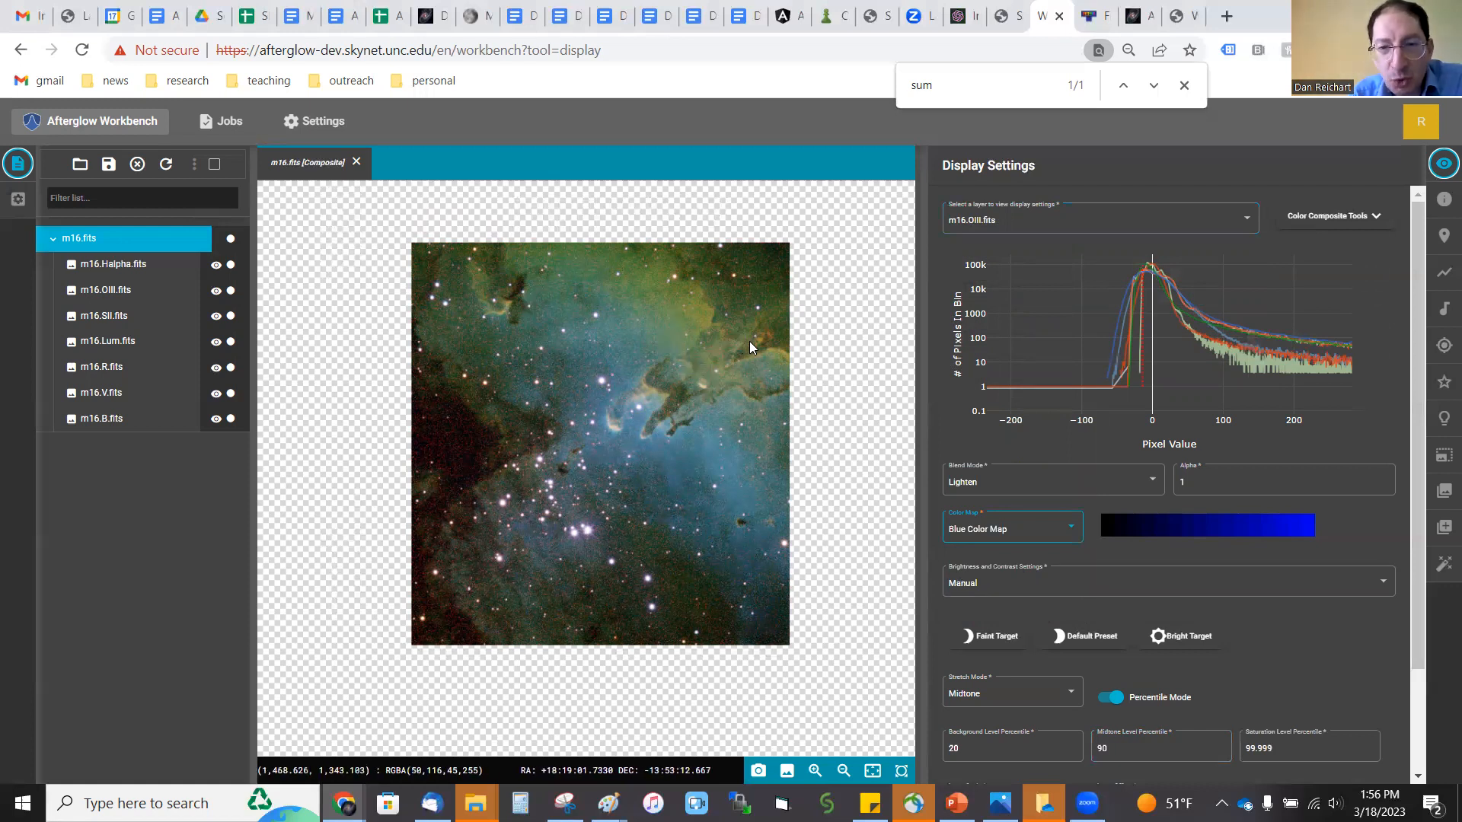
Step: Check the color map and level percentiles of the SII layer
left_click(1031, 223)
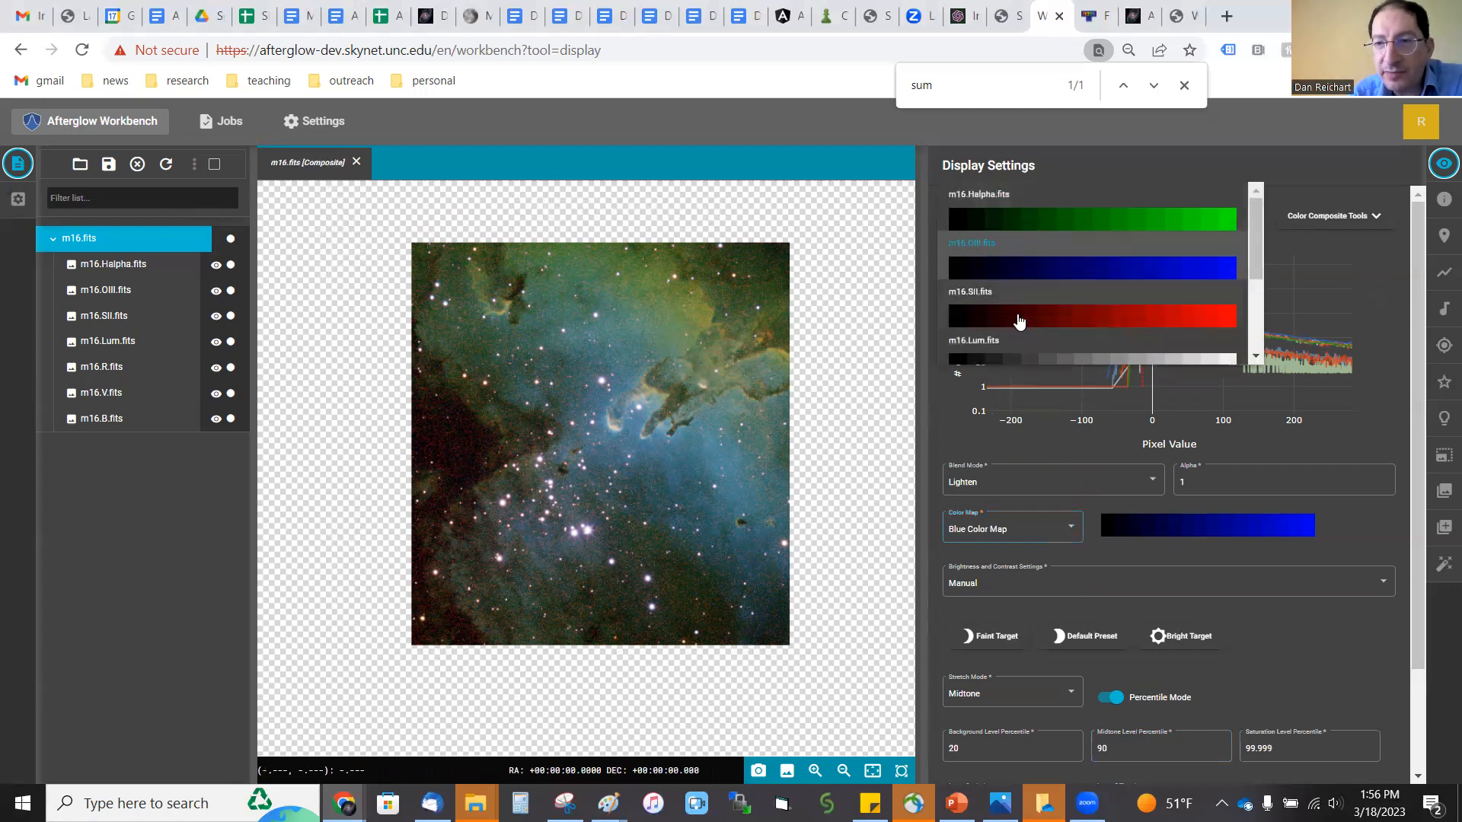
left_click(1019, 320)
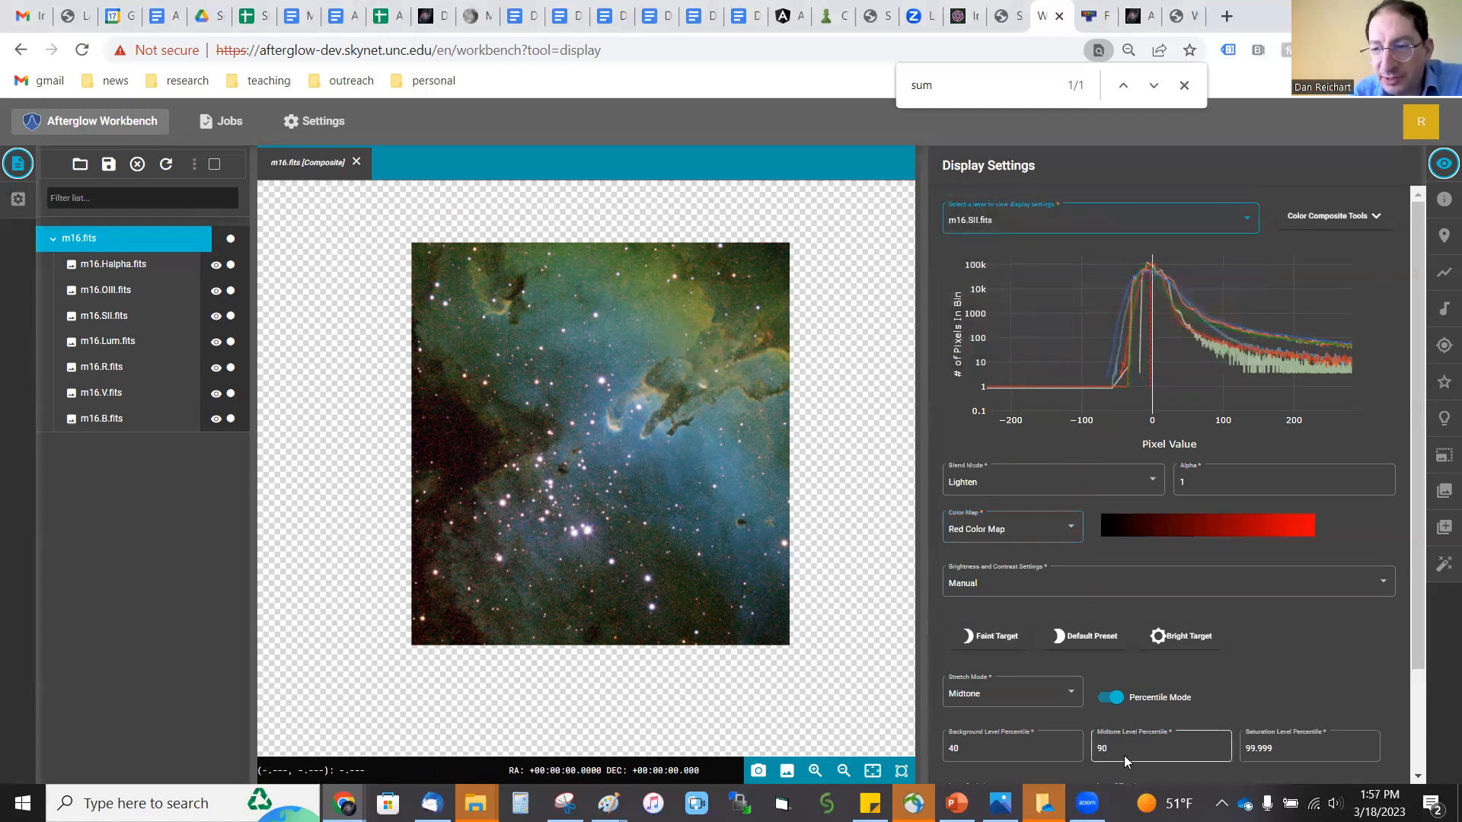
left_click(1103, 747)
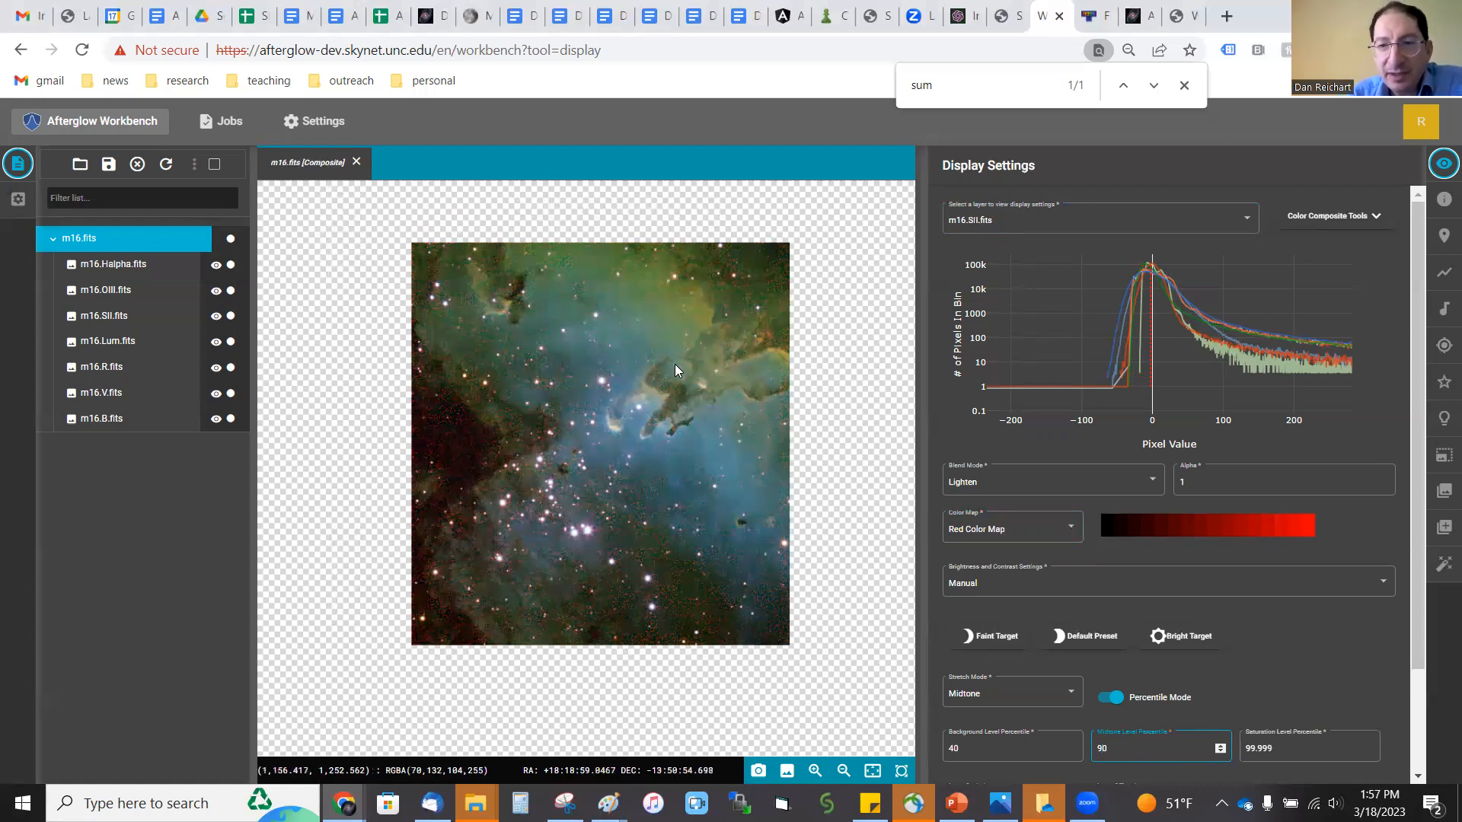
Step: Examine the pillars and the surrounding nebula in the composite up close, and fit the whole image in the viewer
scroll(662, 391, "up", 3)
scroll(663, 397, "up", 3)
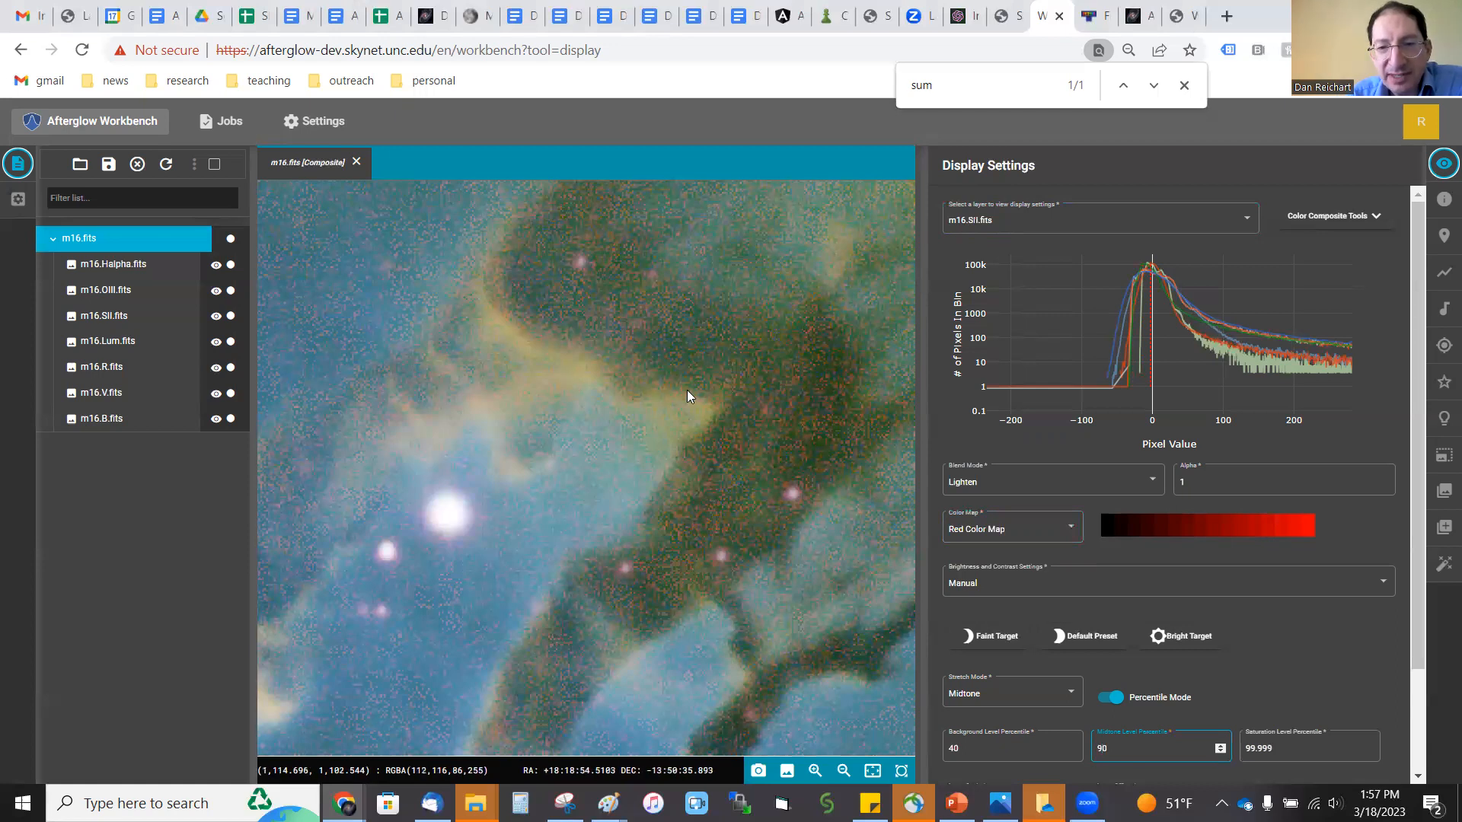
scroll(708, 389, "down", 5)
scroll(792, 368, "down", 2)
scroll(848, 327, "up", 5)
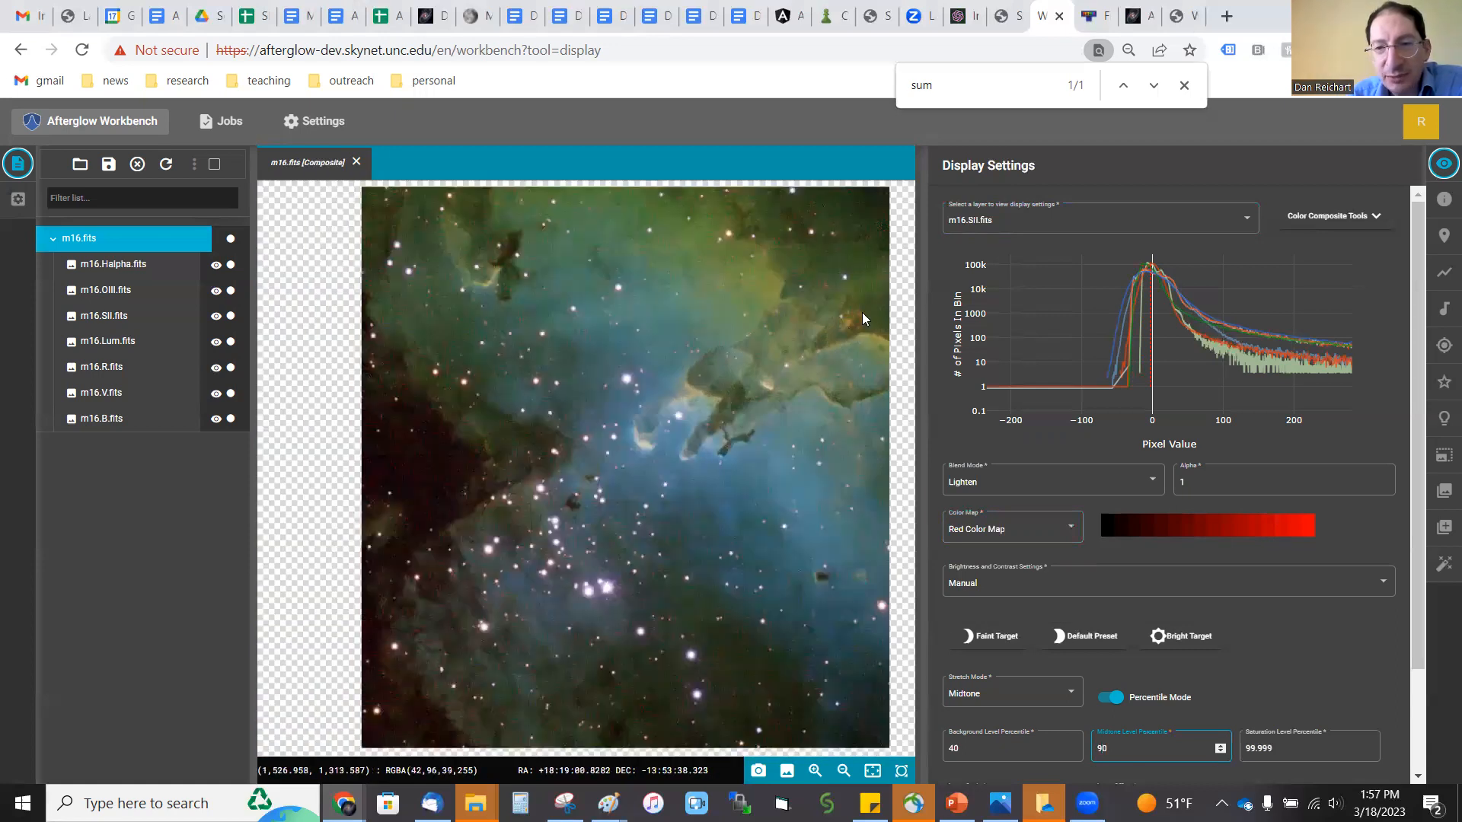
scroll(854, 332, "down", 1)
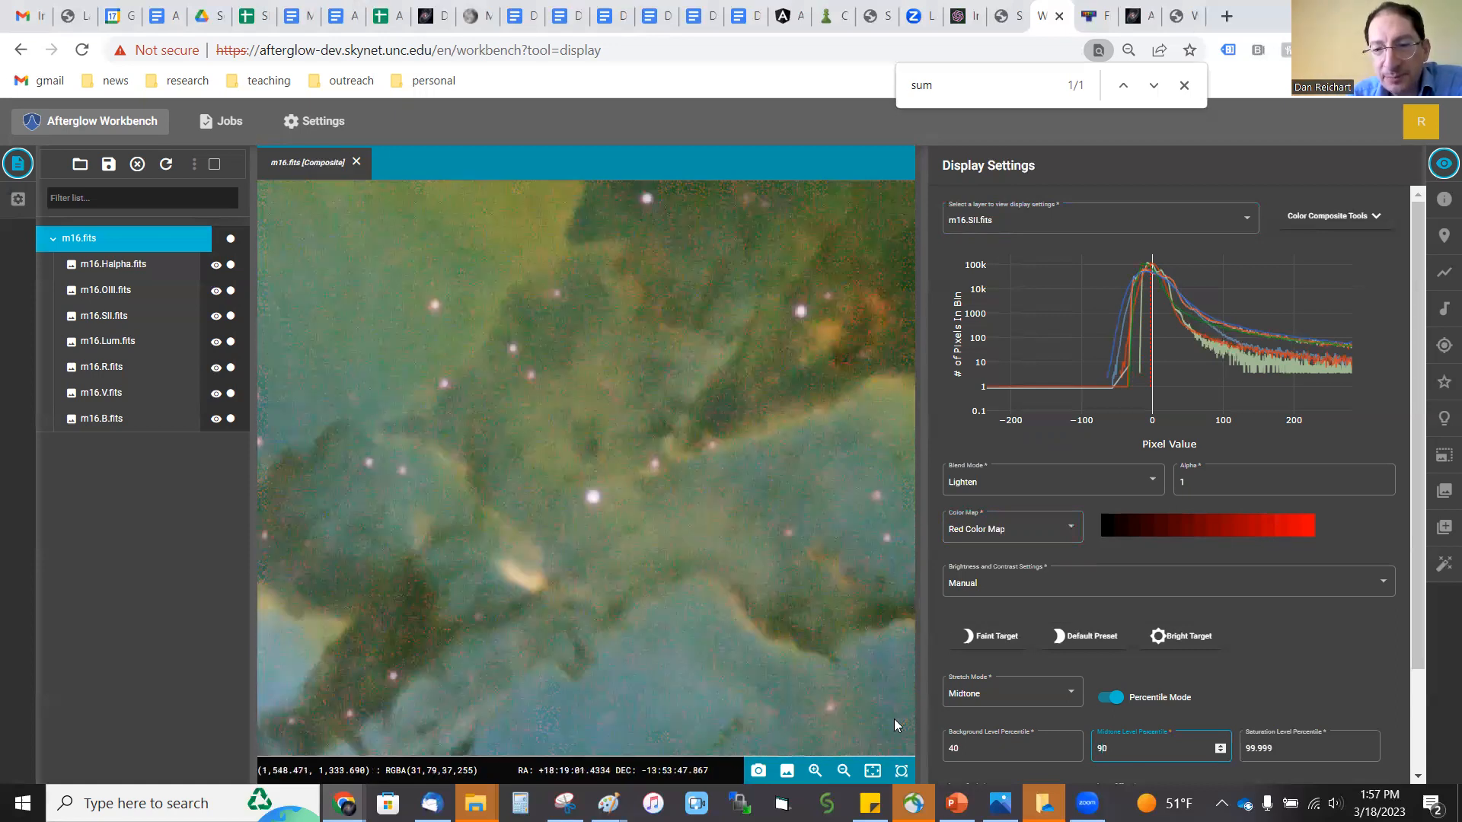
left_click(873, 770)
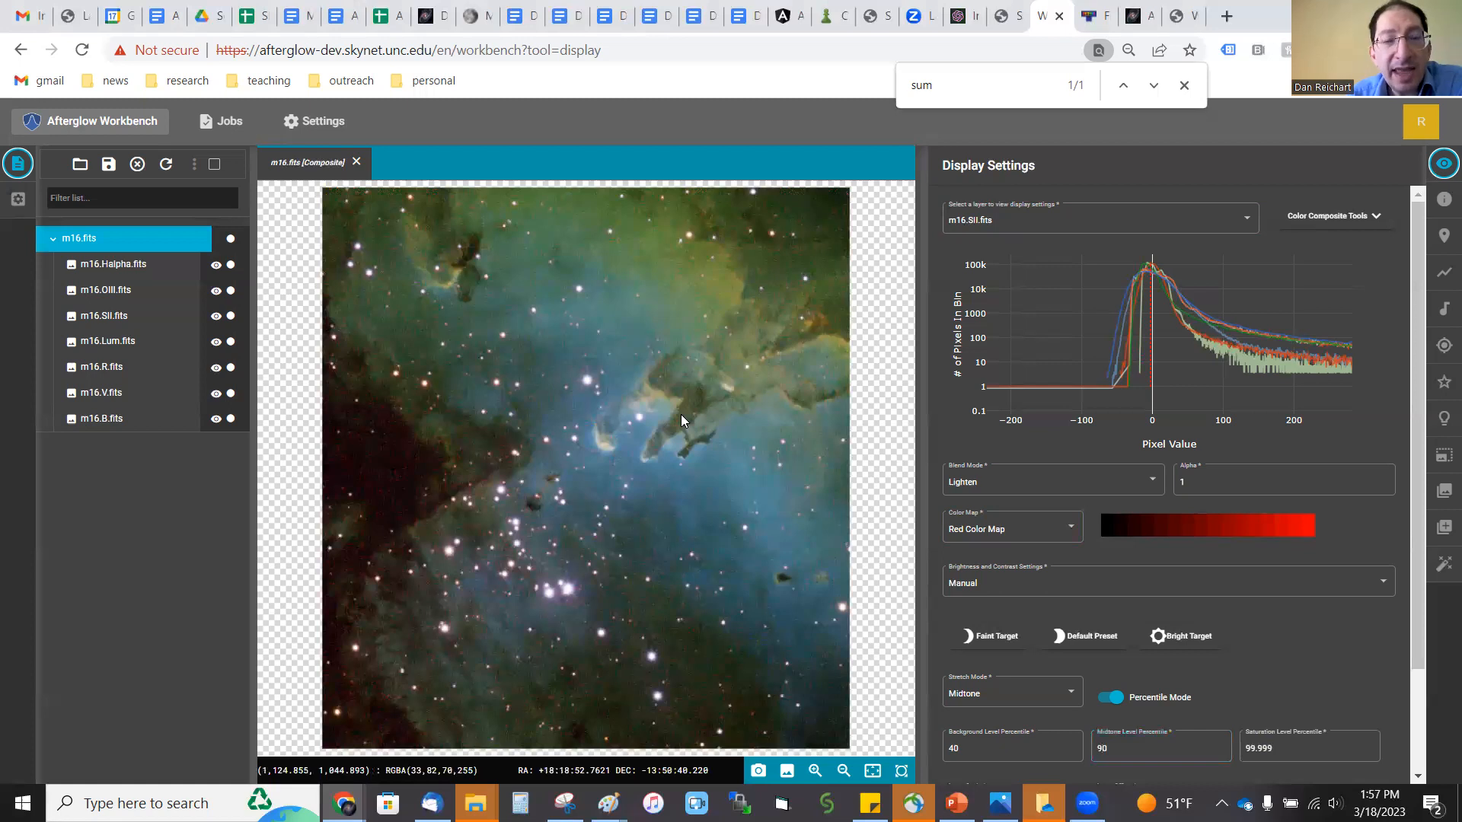
Step: Assign the Red Color Map to the Halpha layer of the composite
left_click(1031, 226)
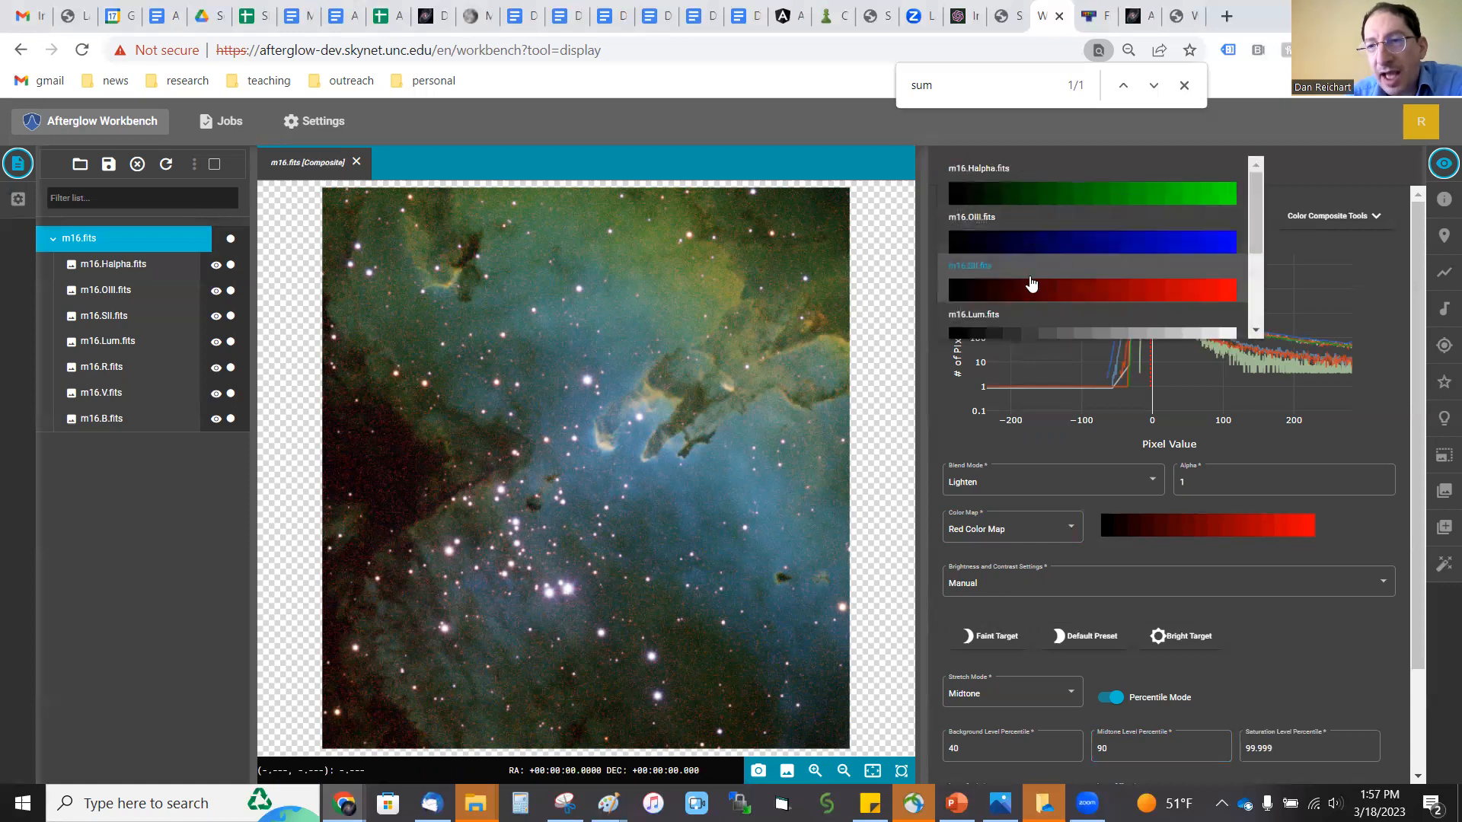
left_click(1003, 211)
left_click(1024, 533)
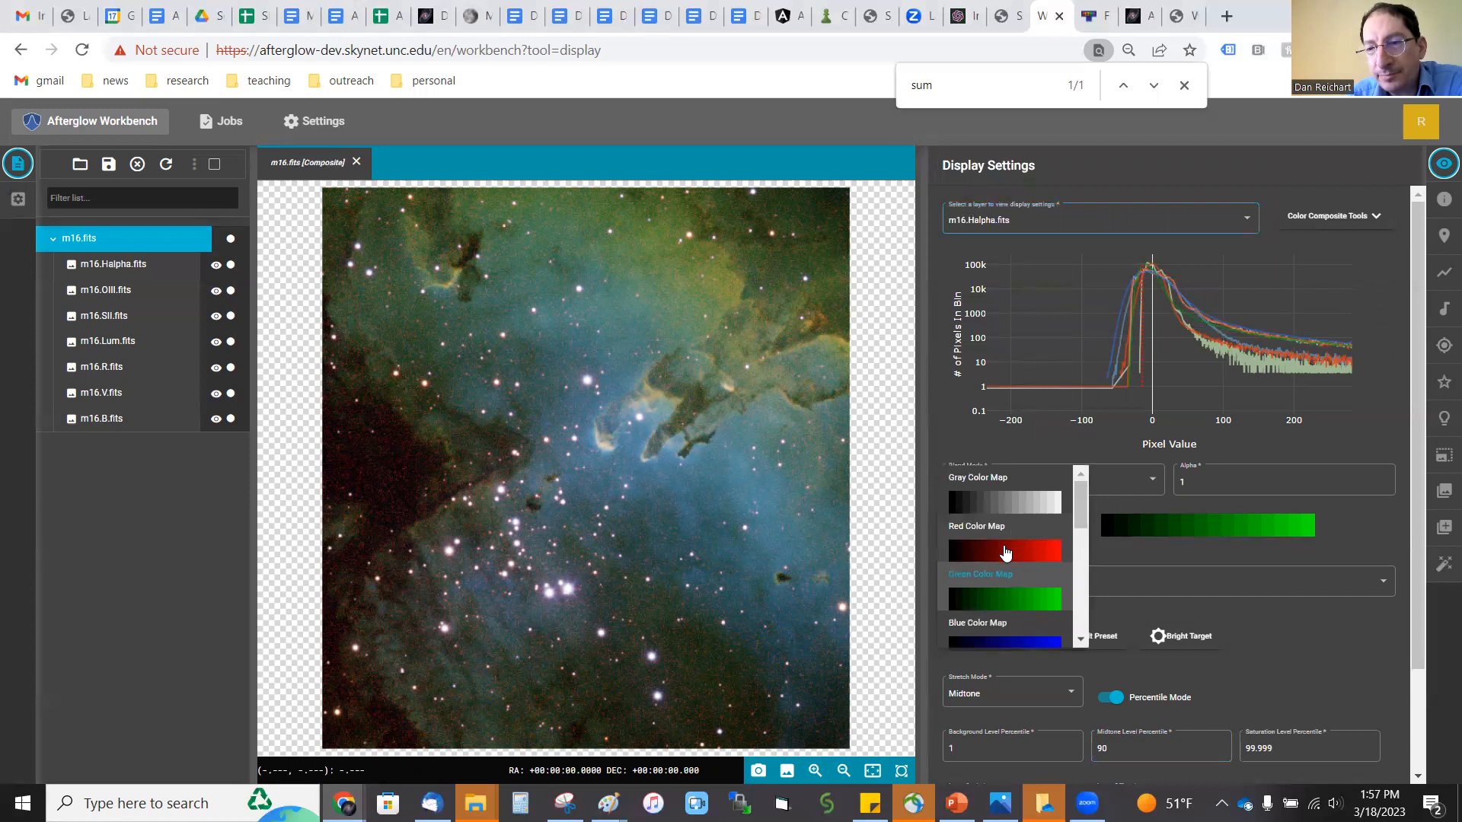
left_click(1005, 547)
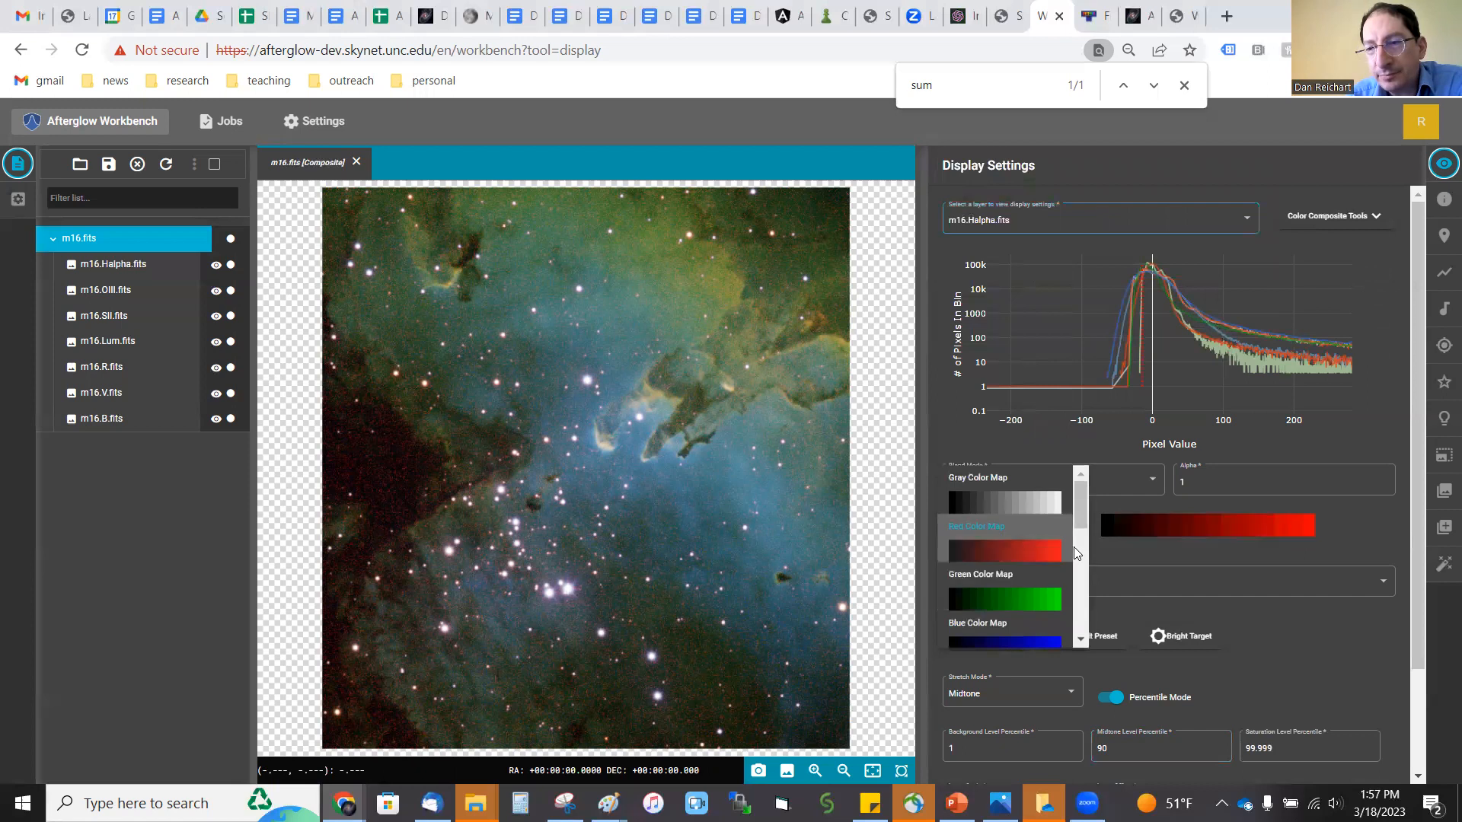
Step: Assign the Green Color Map to the SII layer of the composite
left_click(1034, 222)
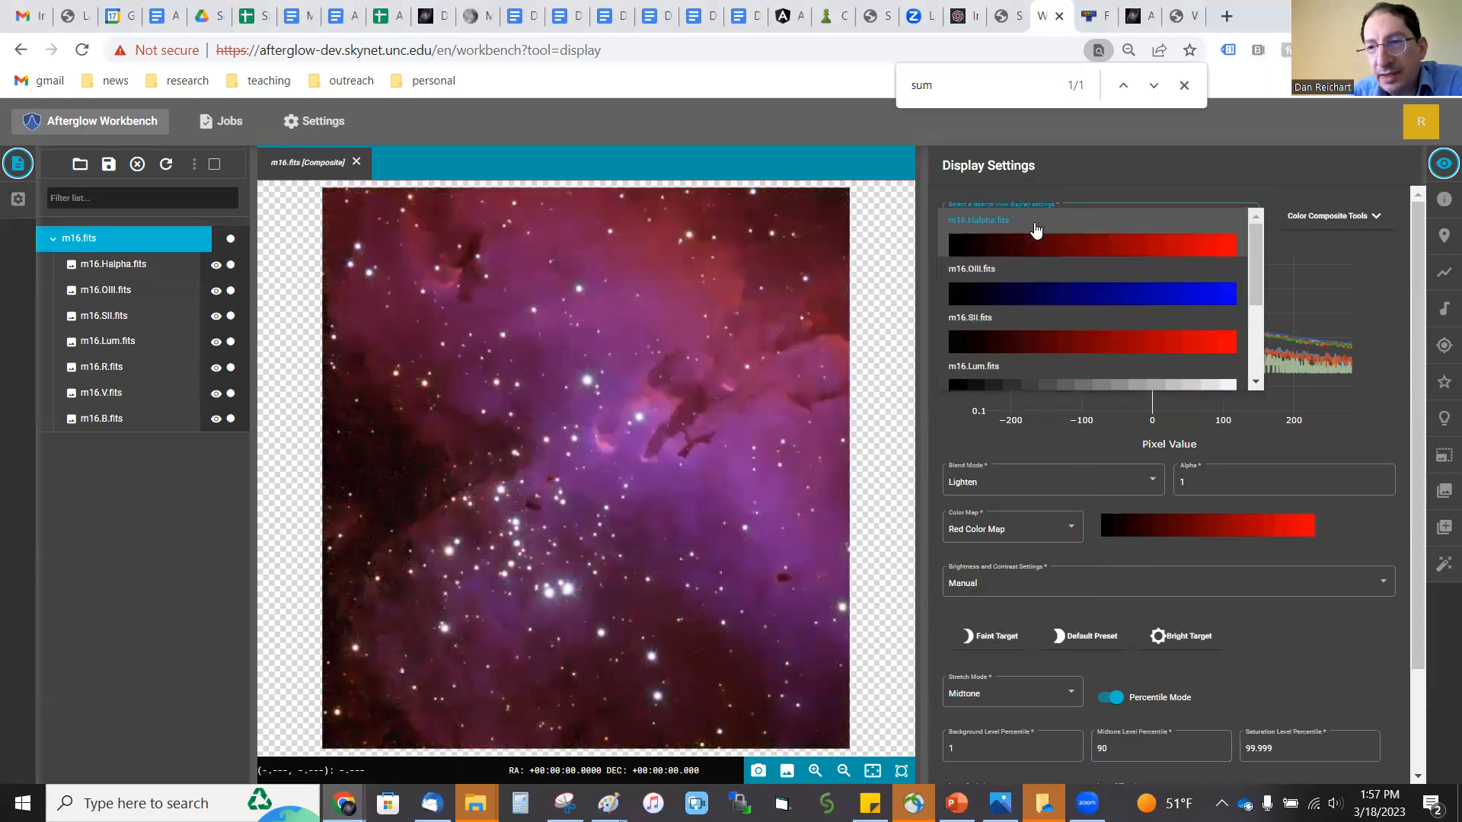
left_click(1029, 341)
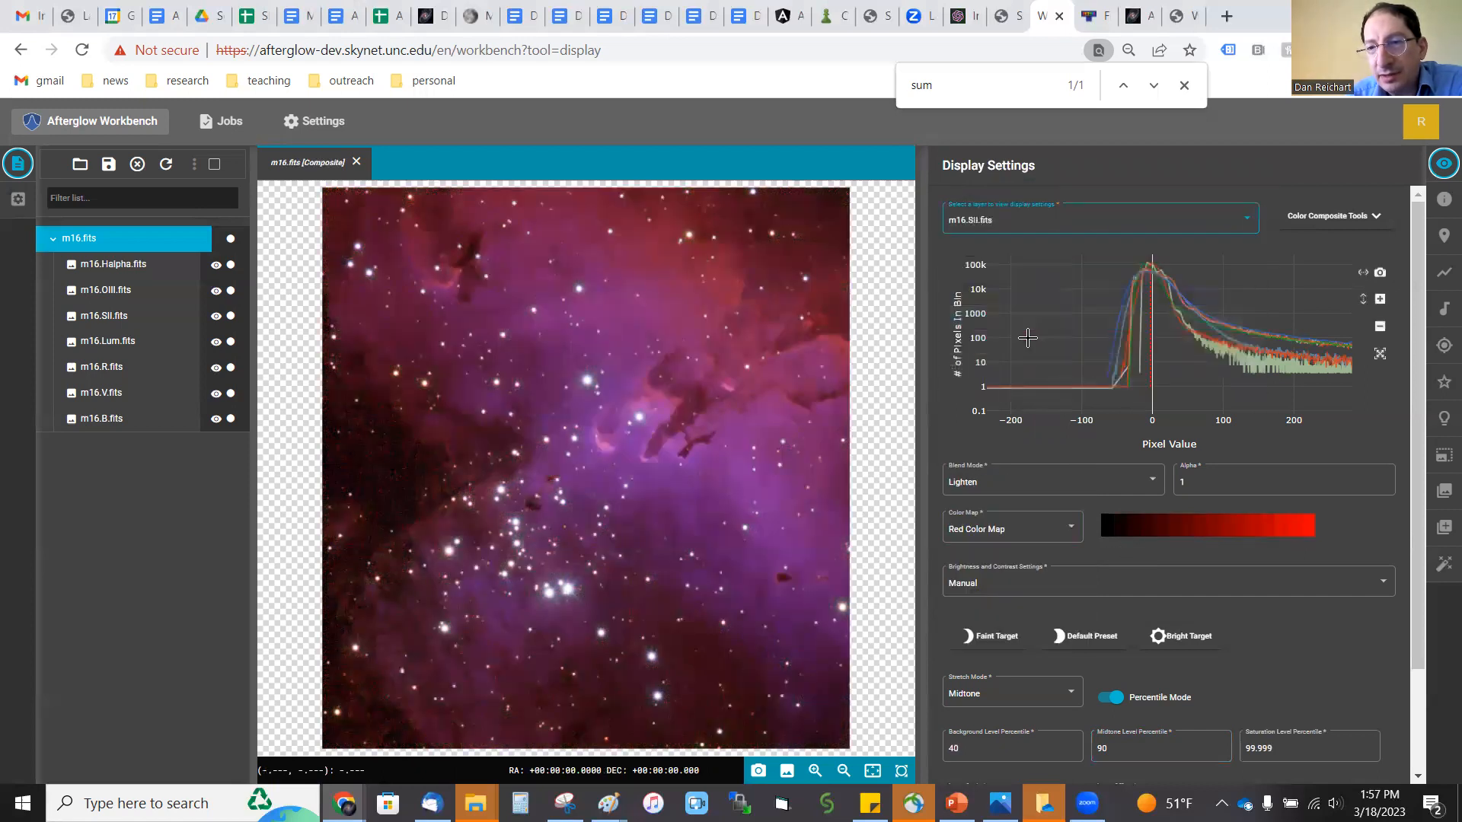
left_click(1009, 531)
left_click(1000, 621)
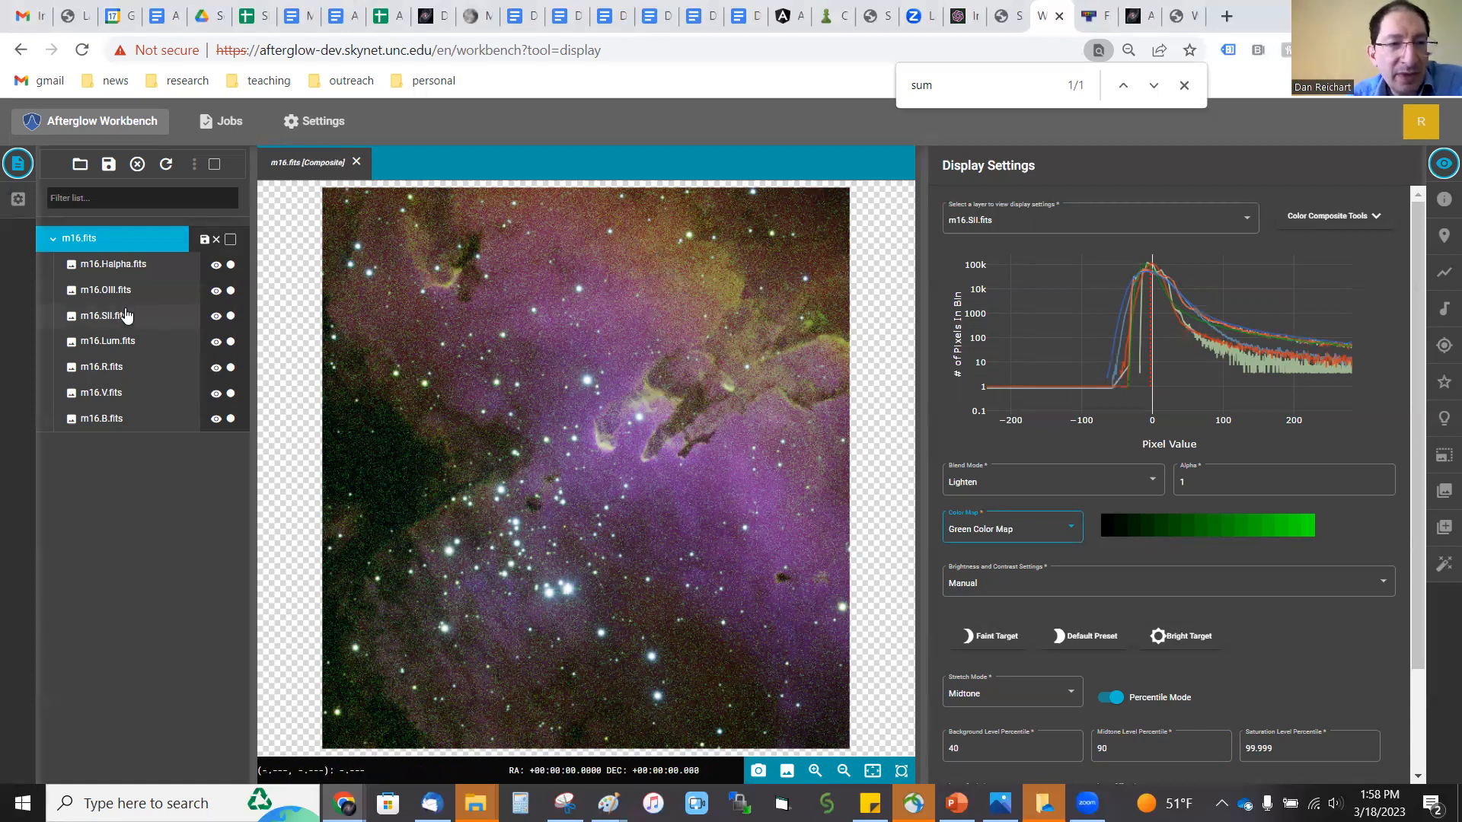
Step: Hide the SII layer and assign the Blue-Green Color Map to the OIII layer
left_click_drag(124, 315, 127, 341)
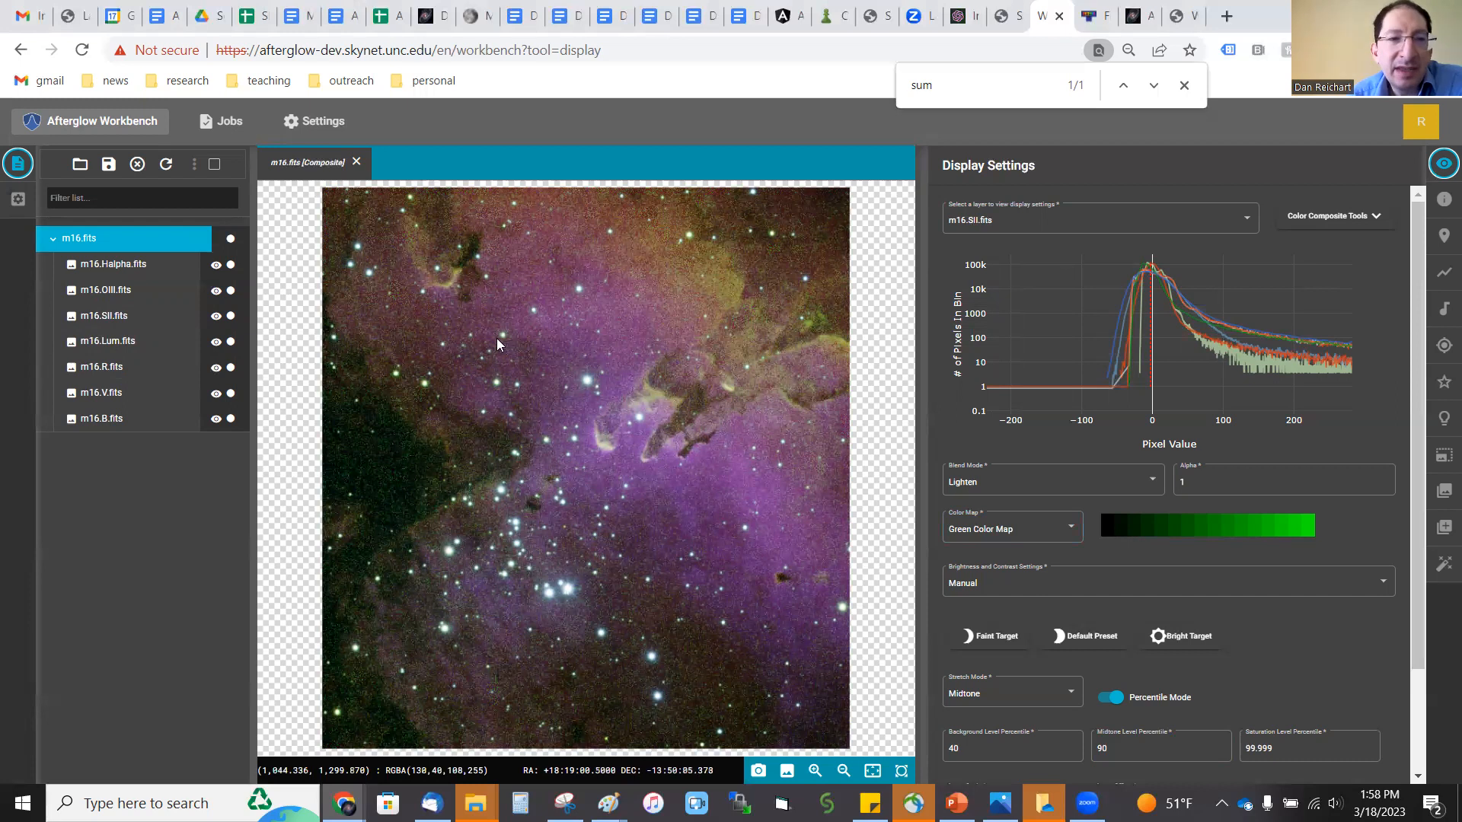
left_click(217, 317)
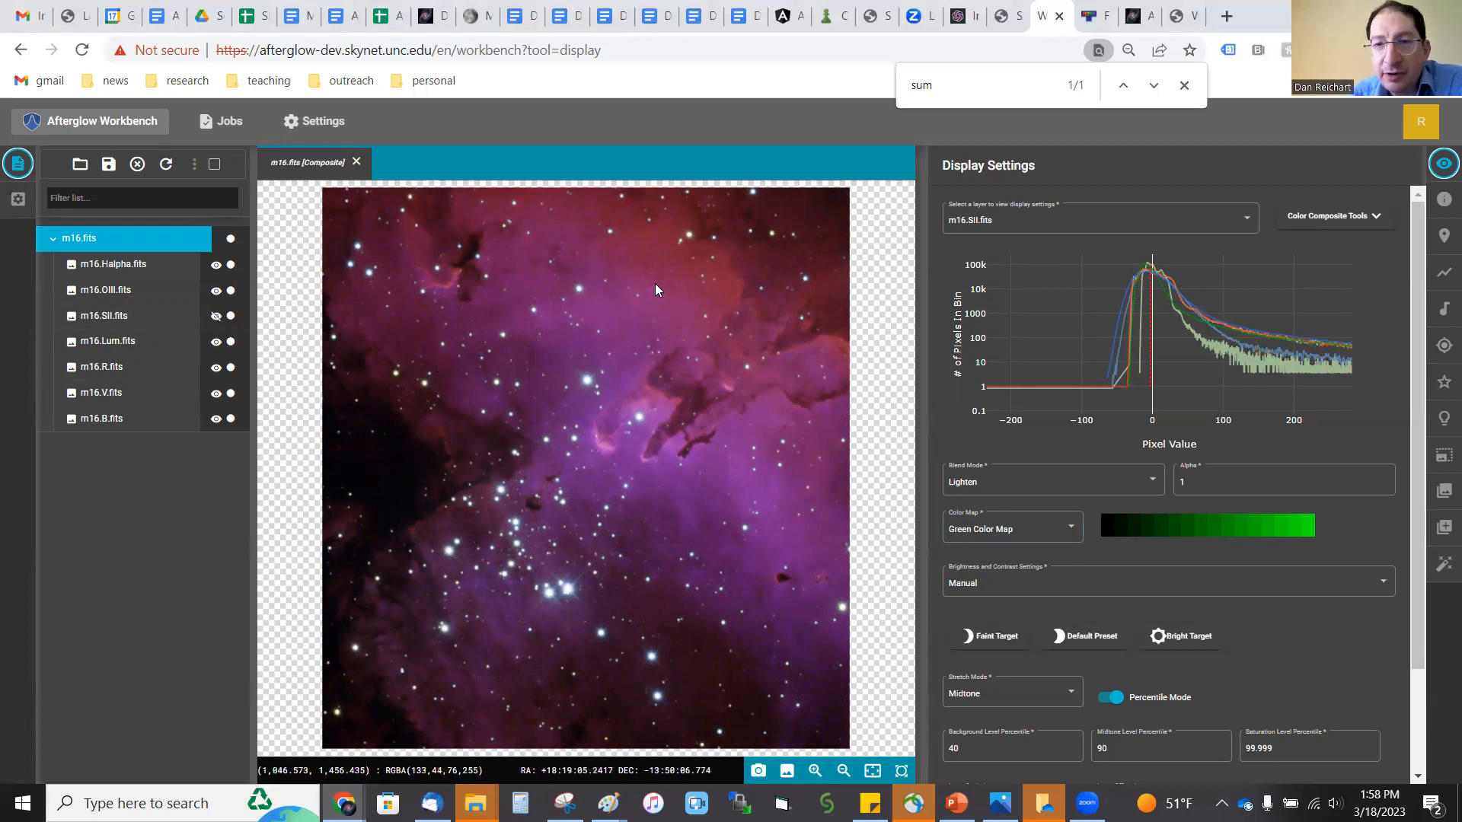
left_click(989, 219)
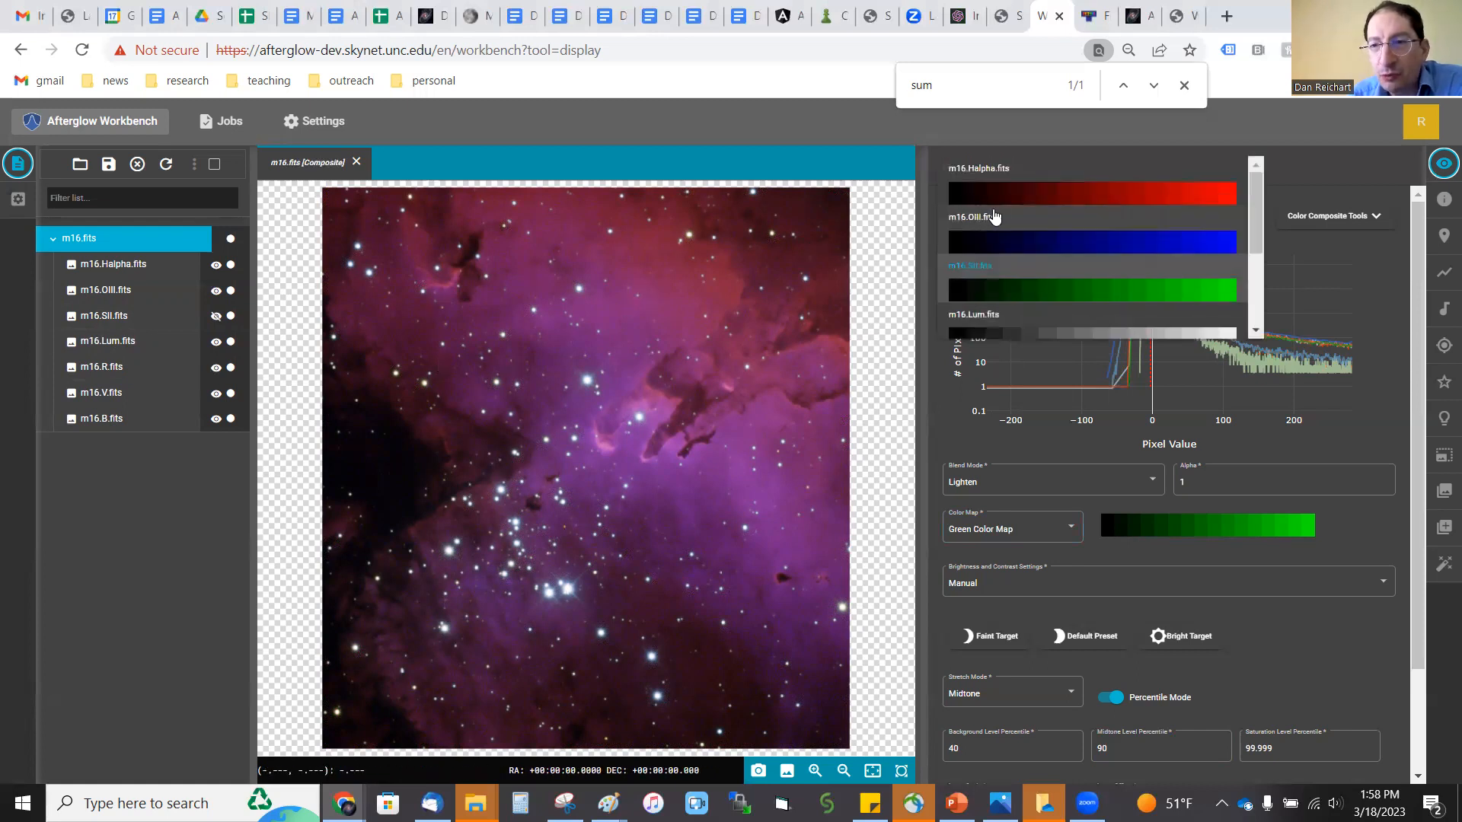
left_click(991, 195)
left_click(1020, 222)
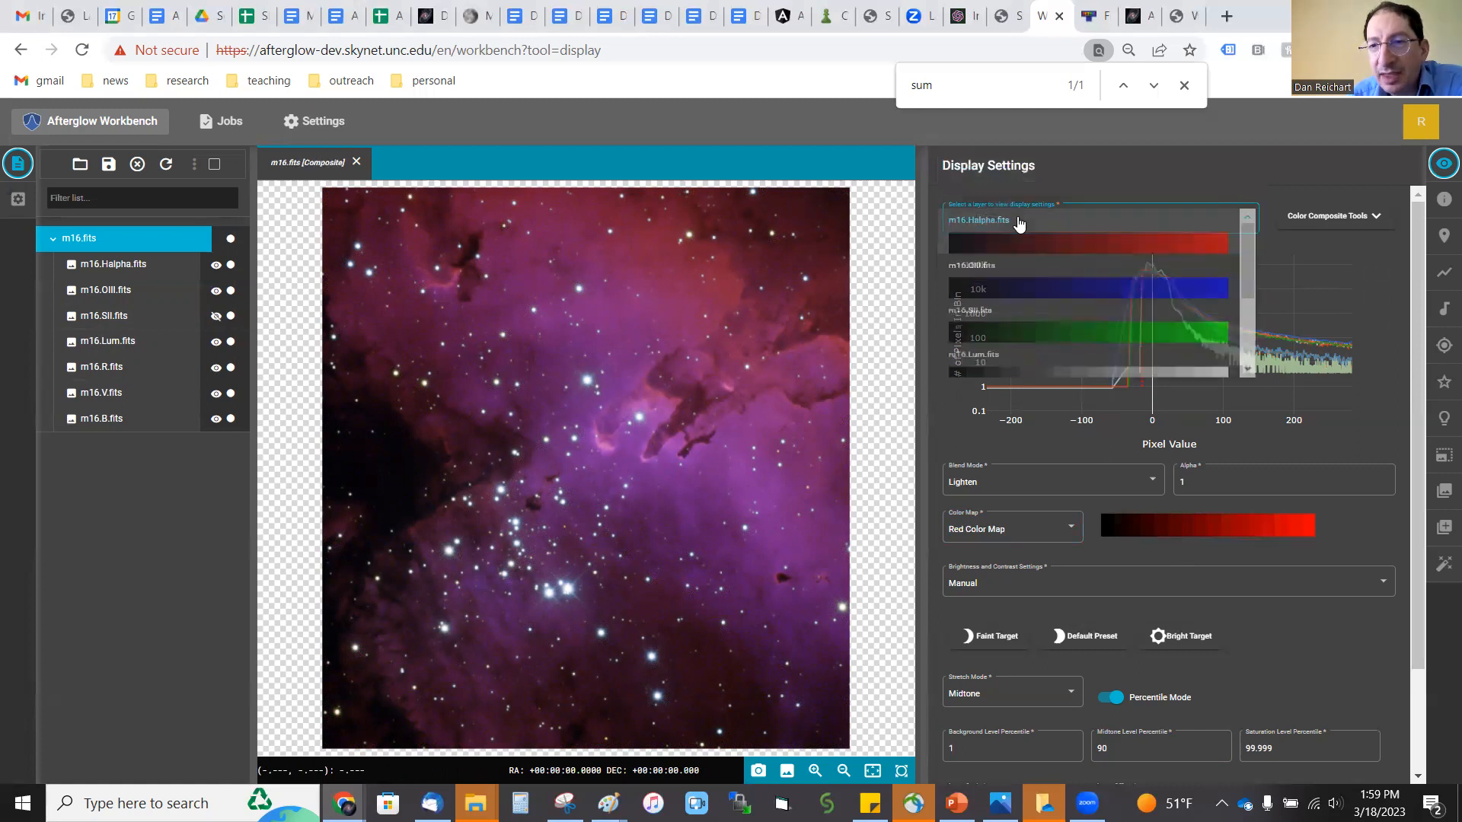
left_click(1023, 299)
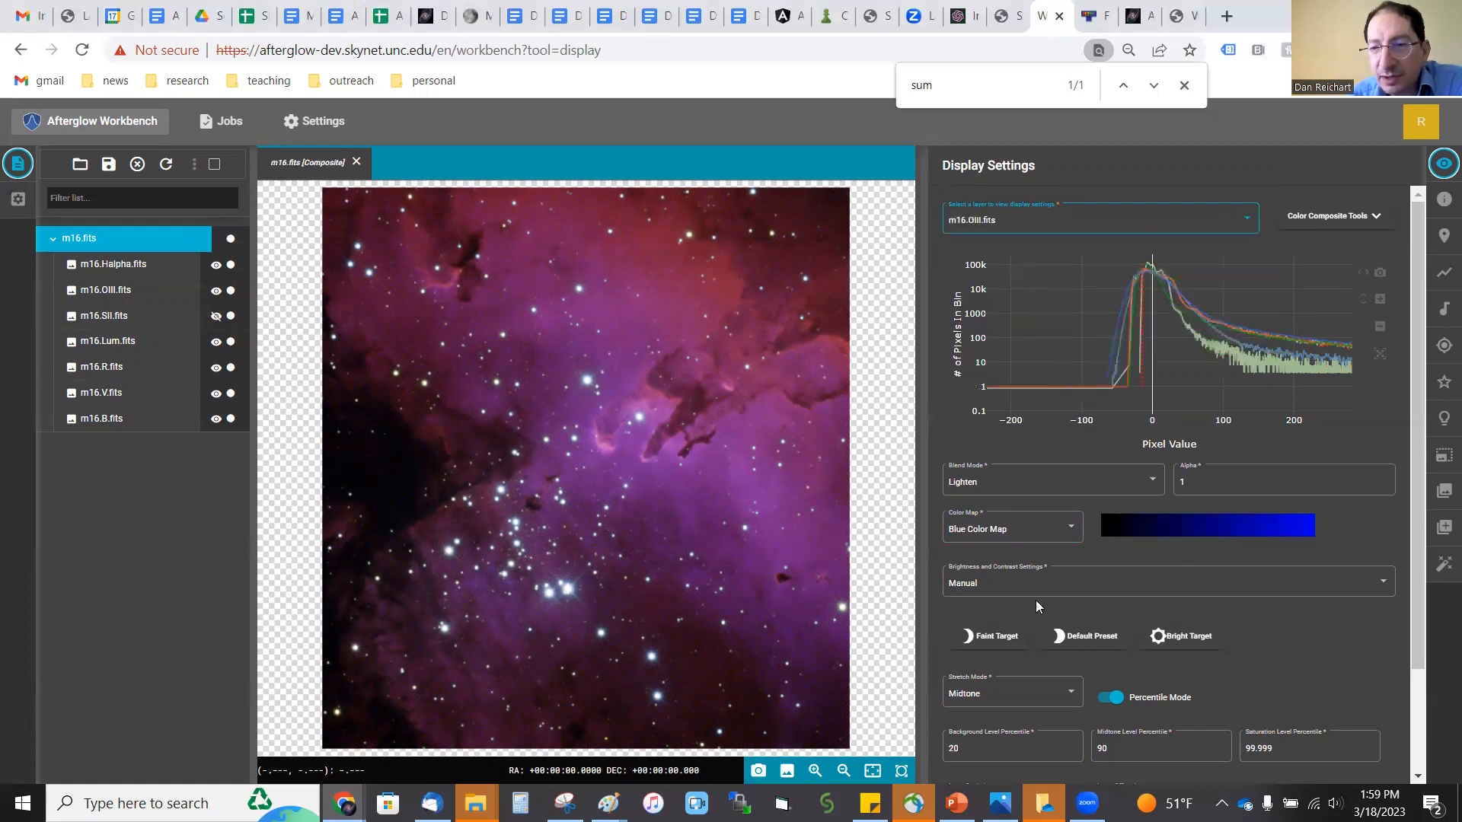
left_click(1036, 528)
scroll(1033, 553, "down", 5)
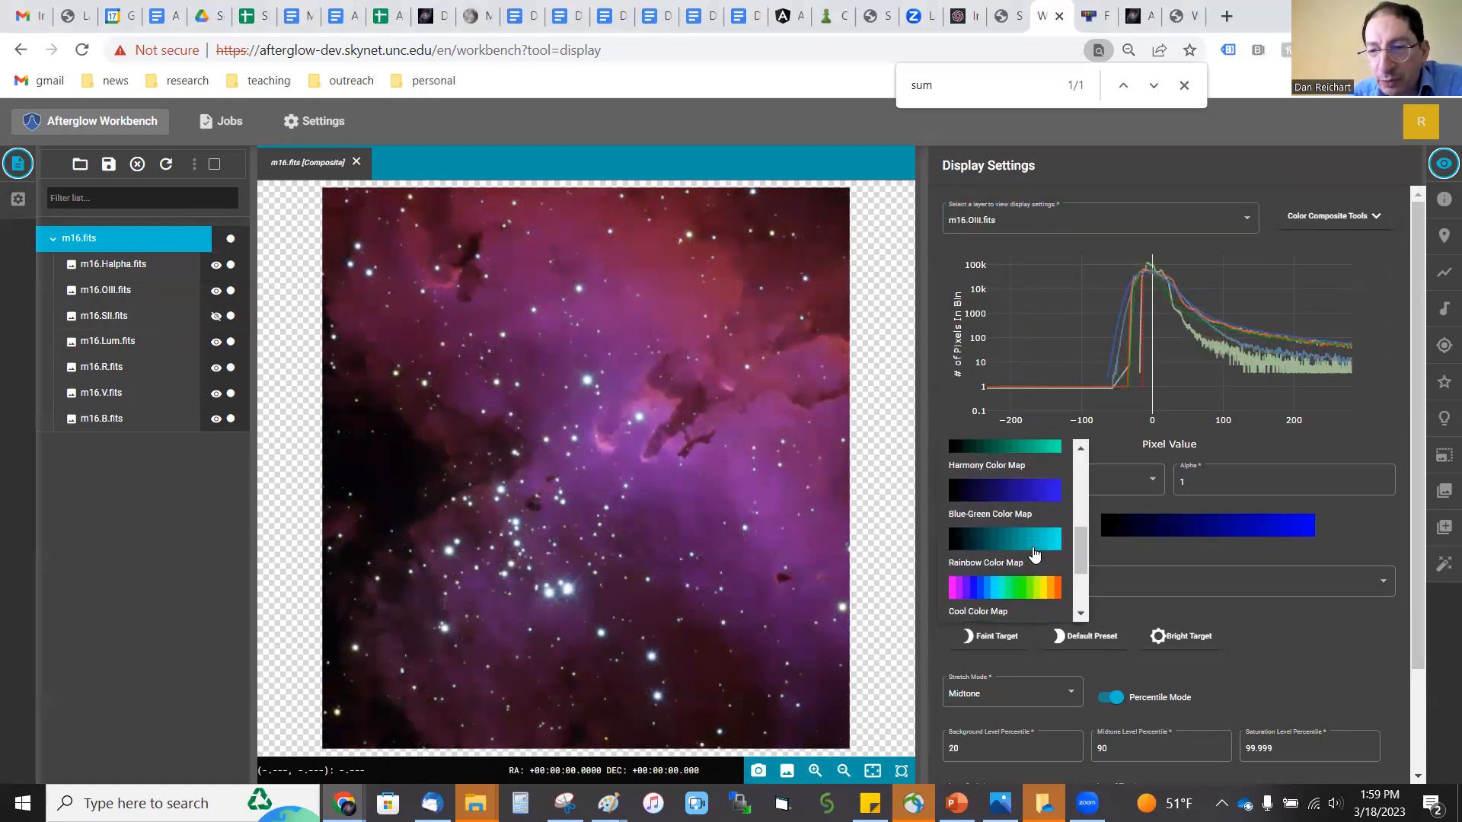
left_click(1023, 526)
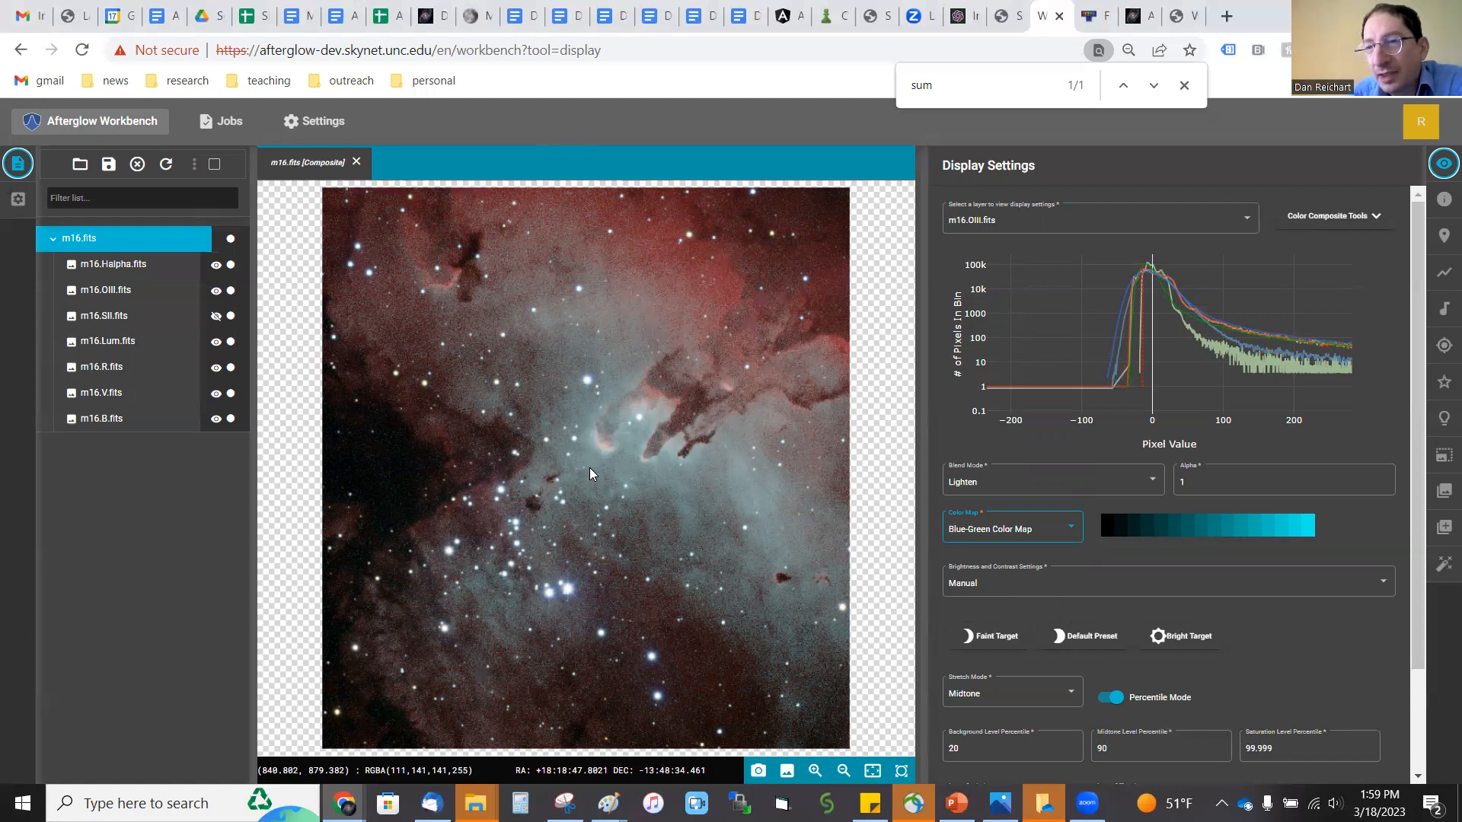
Step: Assign the Balmer Color Map to the Halpha layer of the composite
left_click(969, 219)
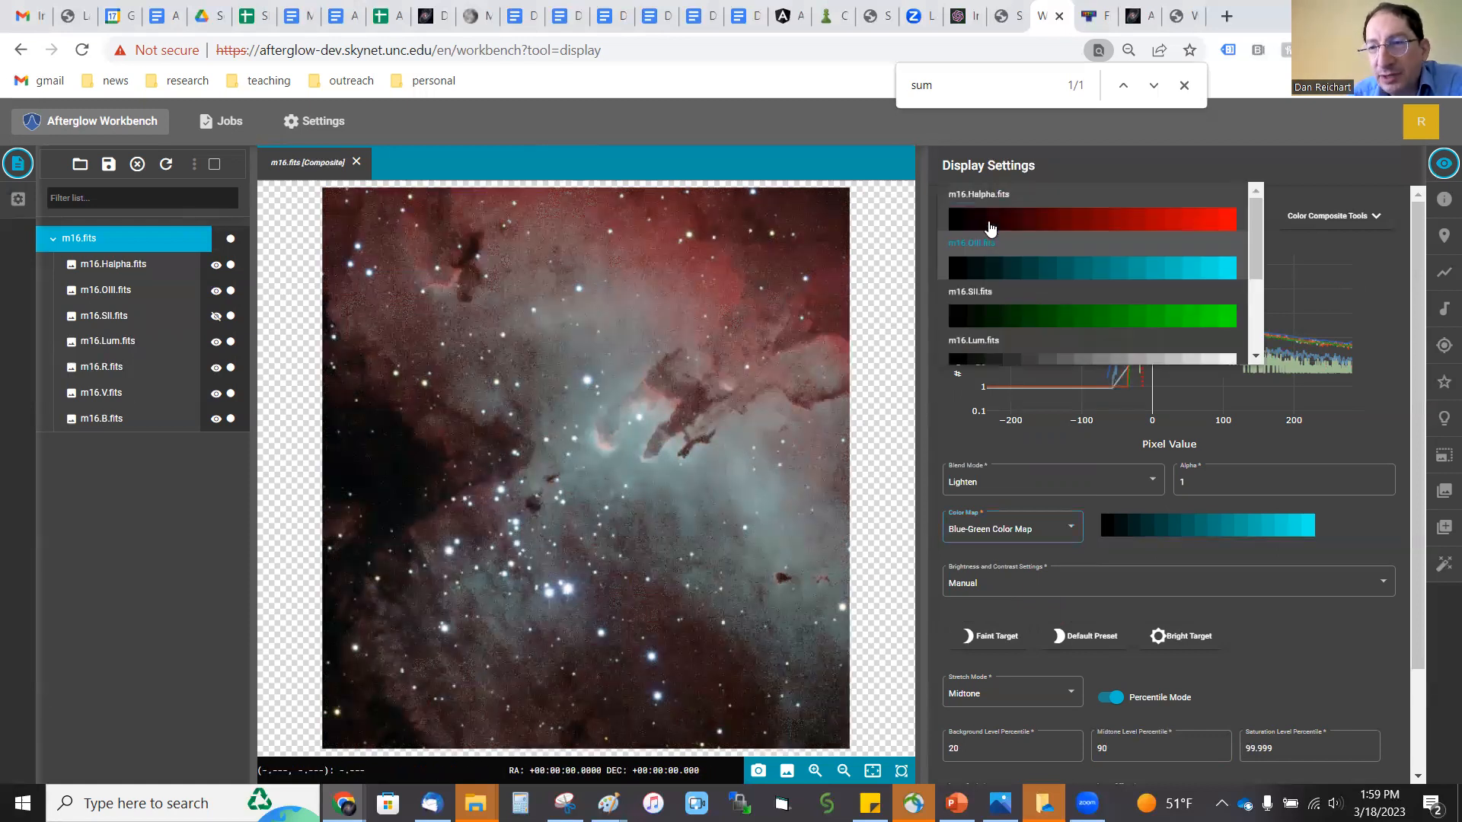
left_click(992, 227)
left_click(1018, 534)
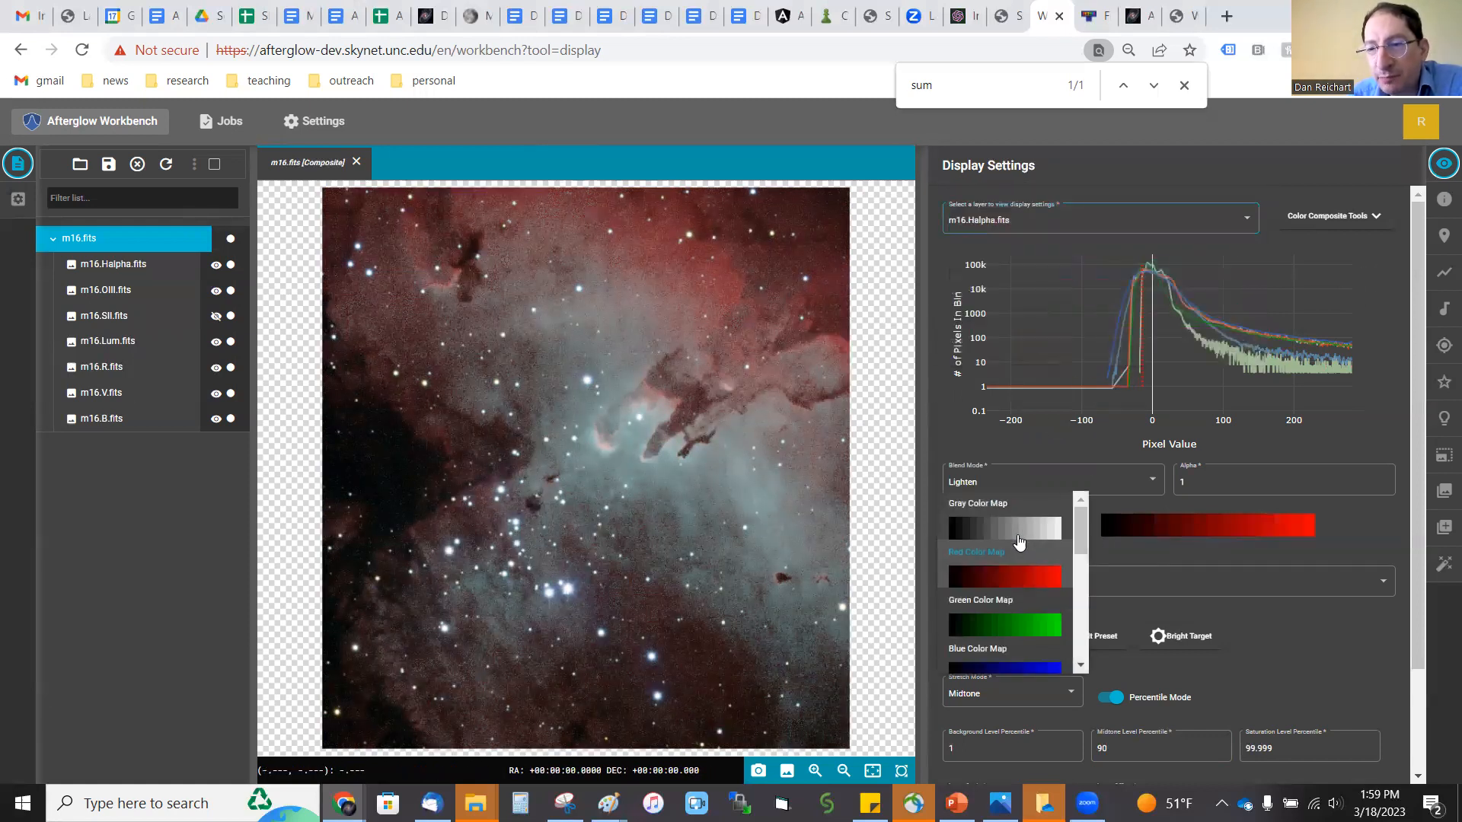
scroll(1015, 578, "down", 3)
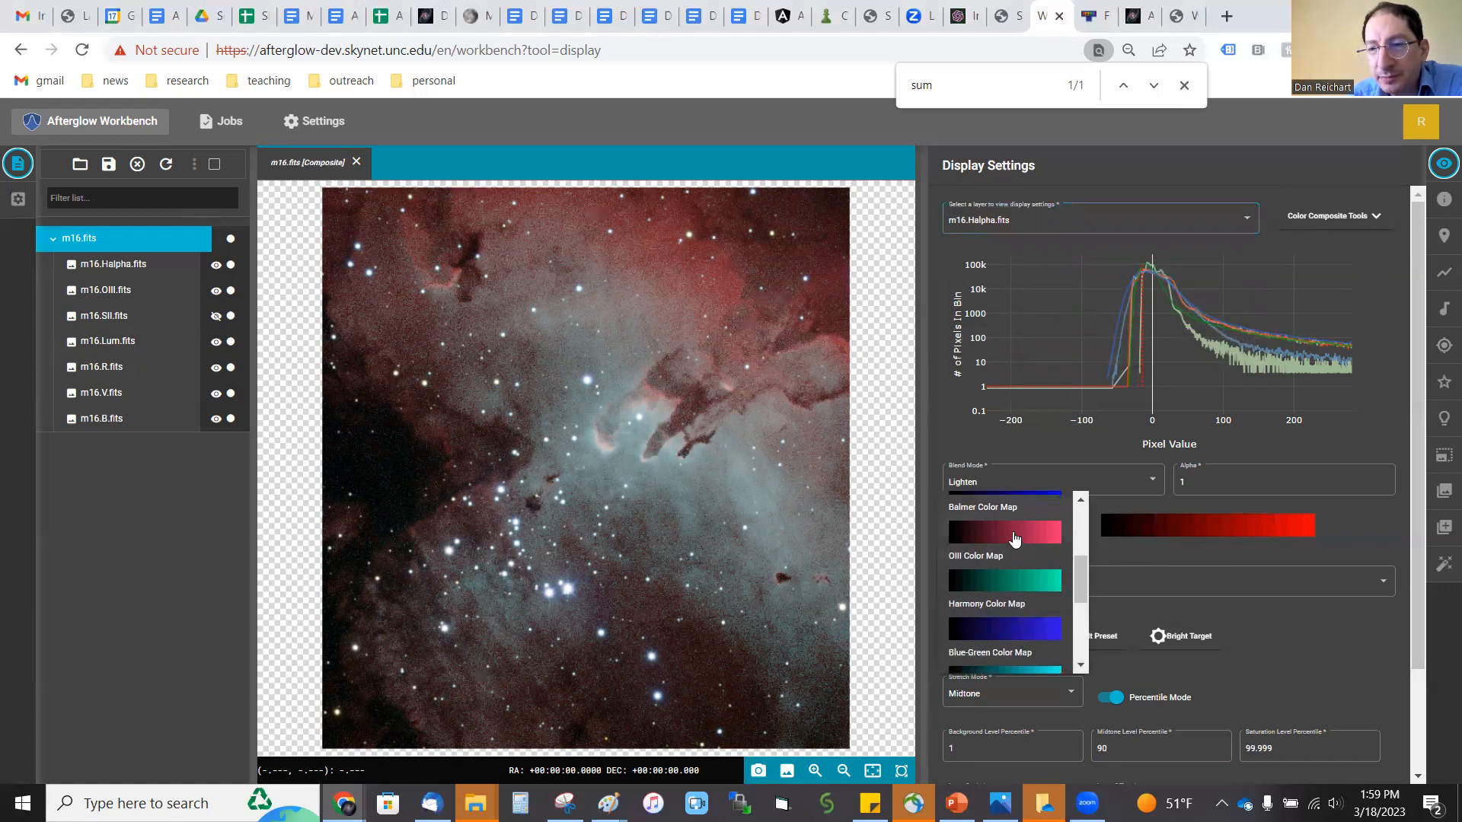
left_click(1014, 535)
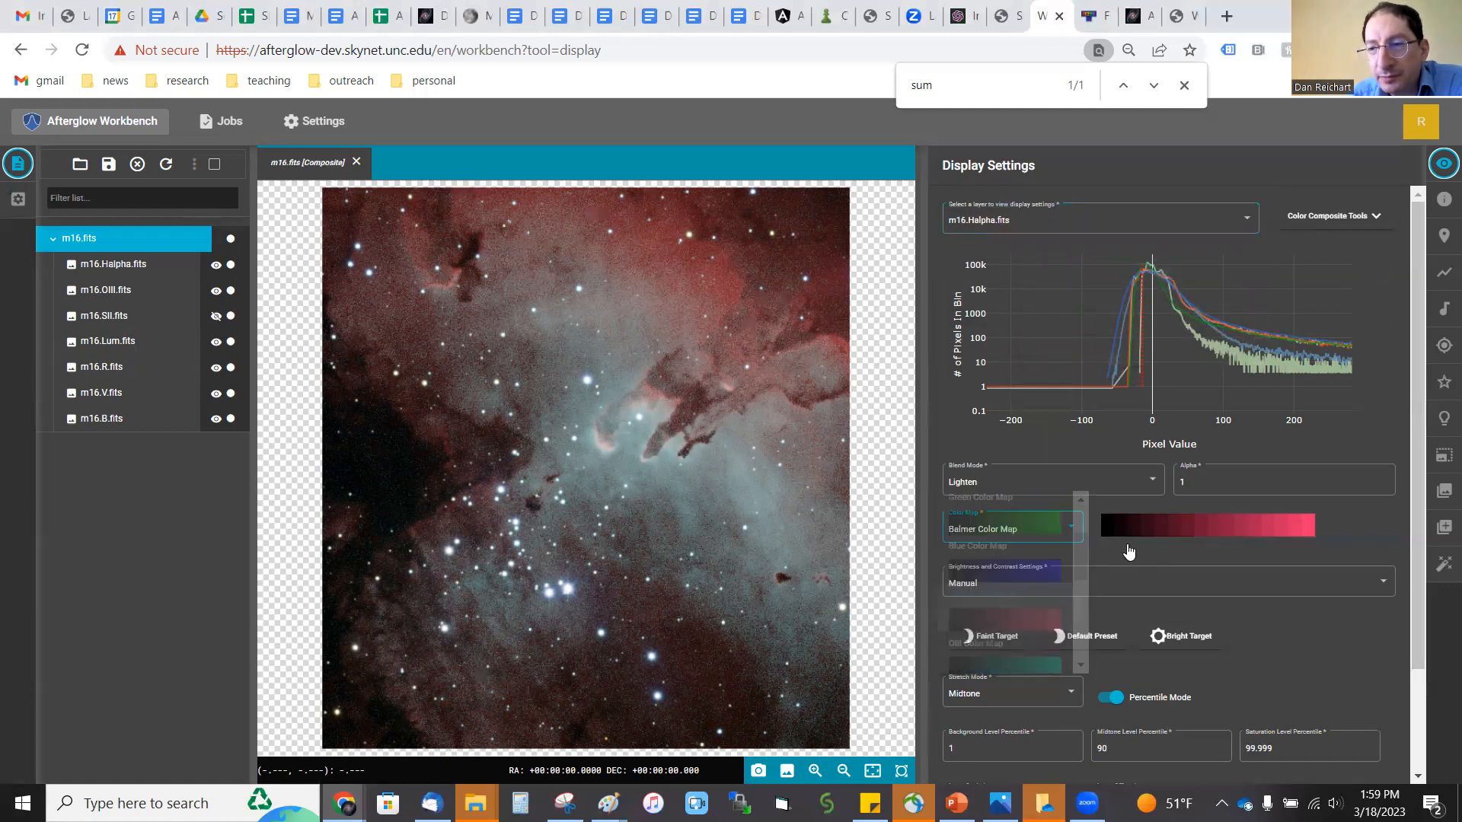
Step: Assign the OIII Color Map to the OIII layer of the composite
left_click(1025, 222)
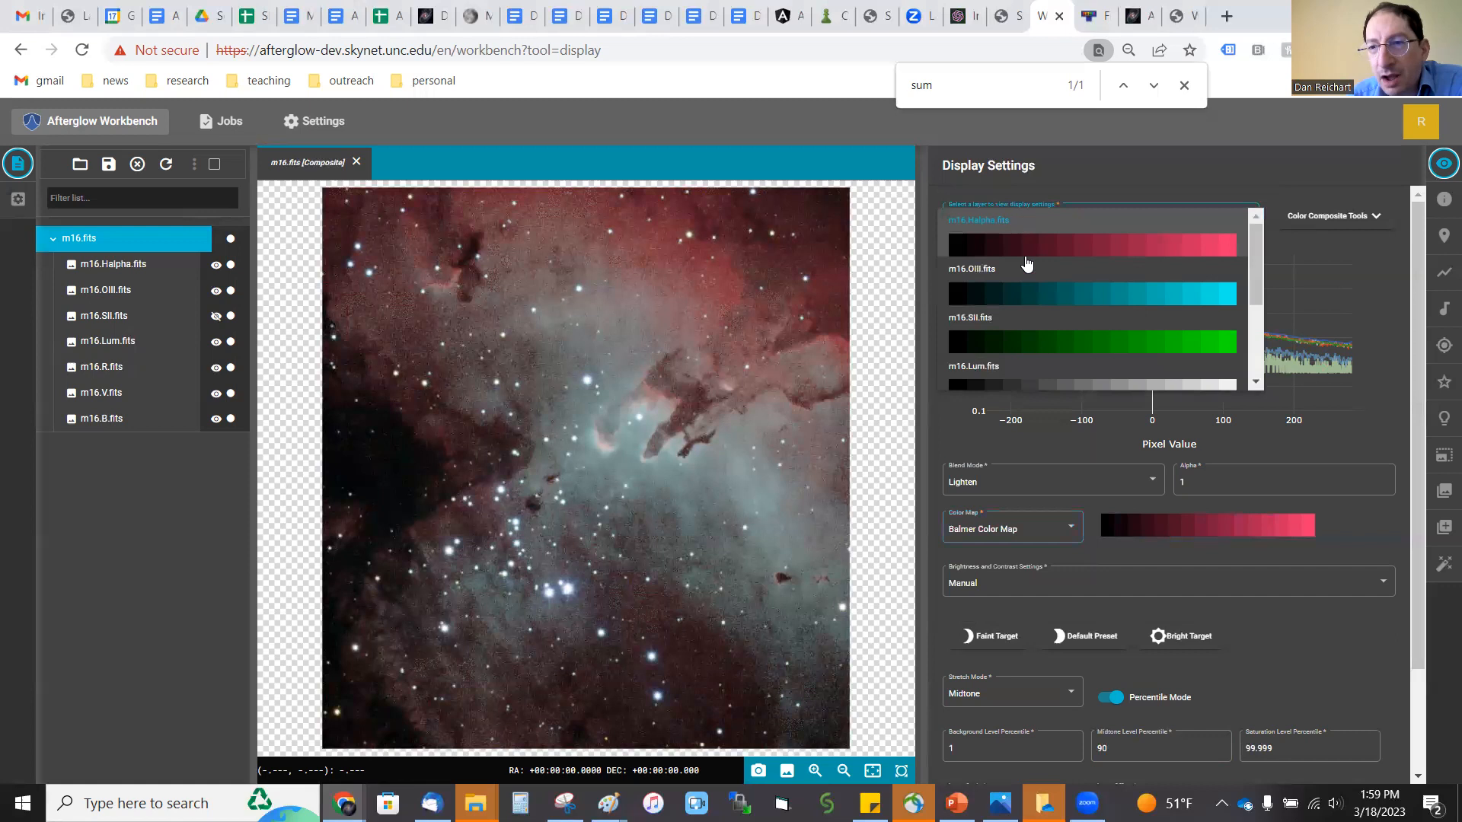
left_click(1031, 298)
left_click(998, 535)
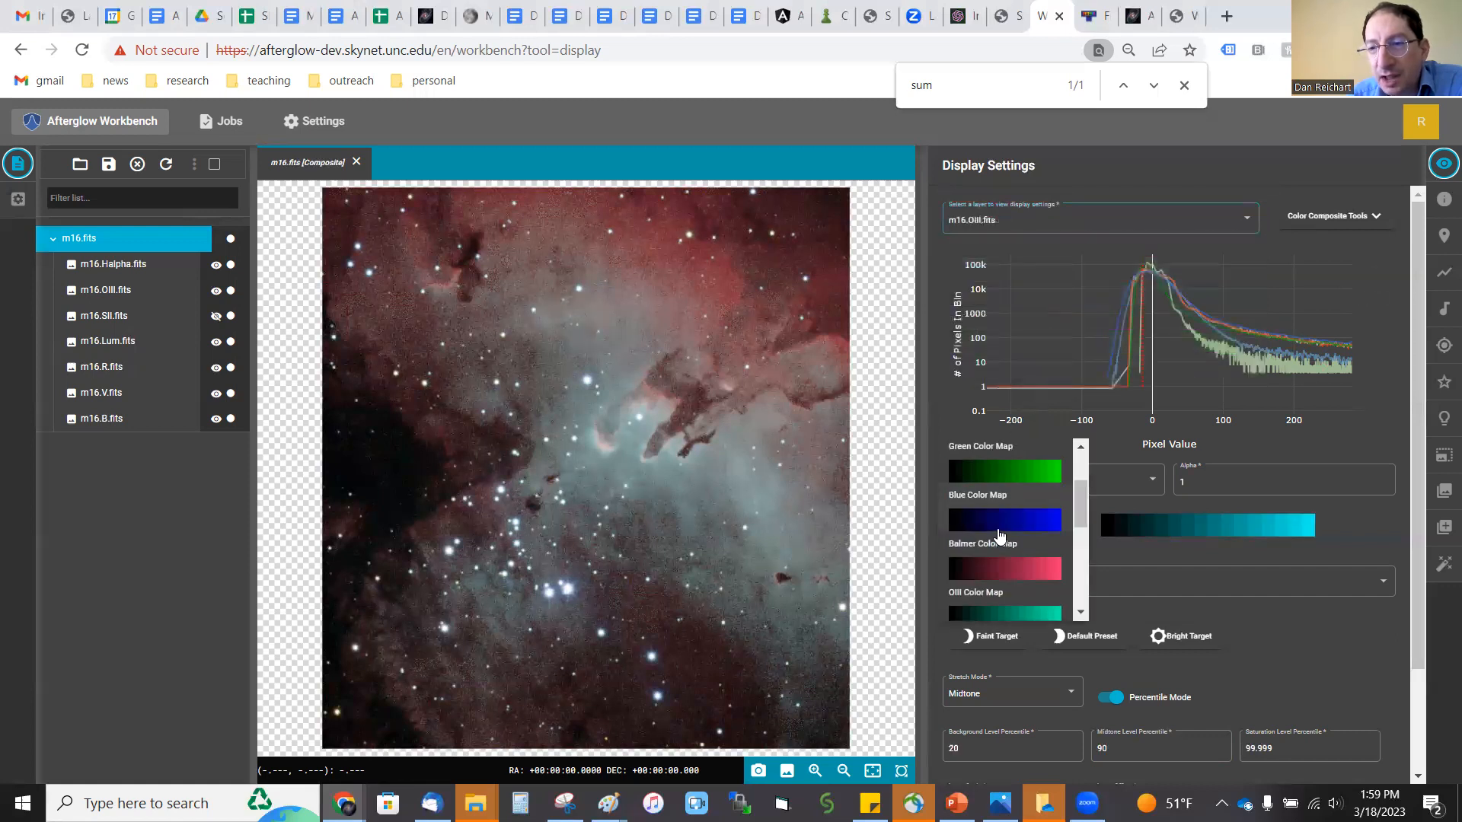
scroll(999, 535, "down", 1)
left_click(1001, 527)
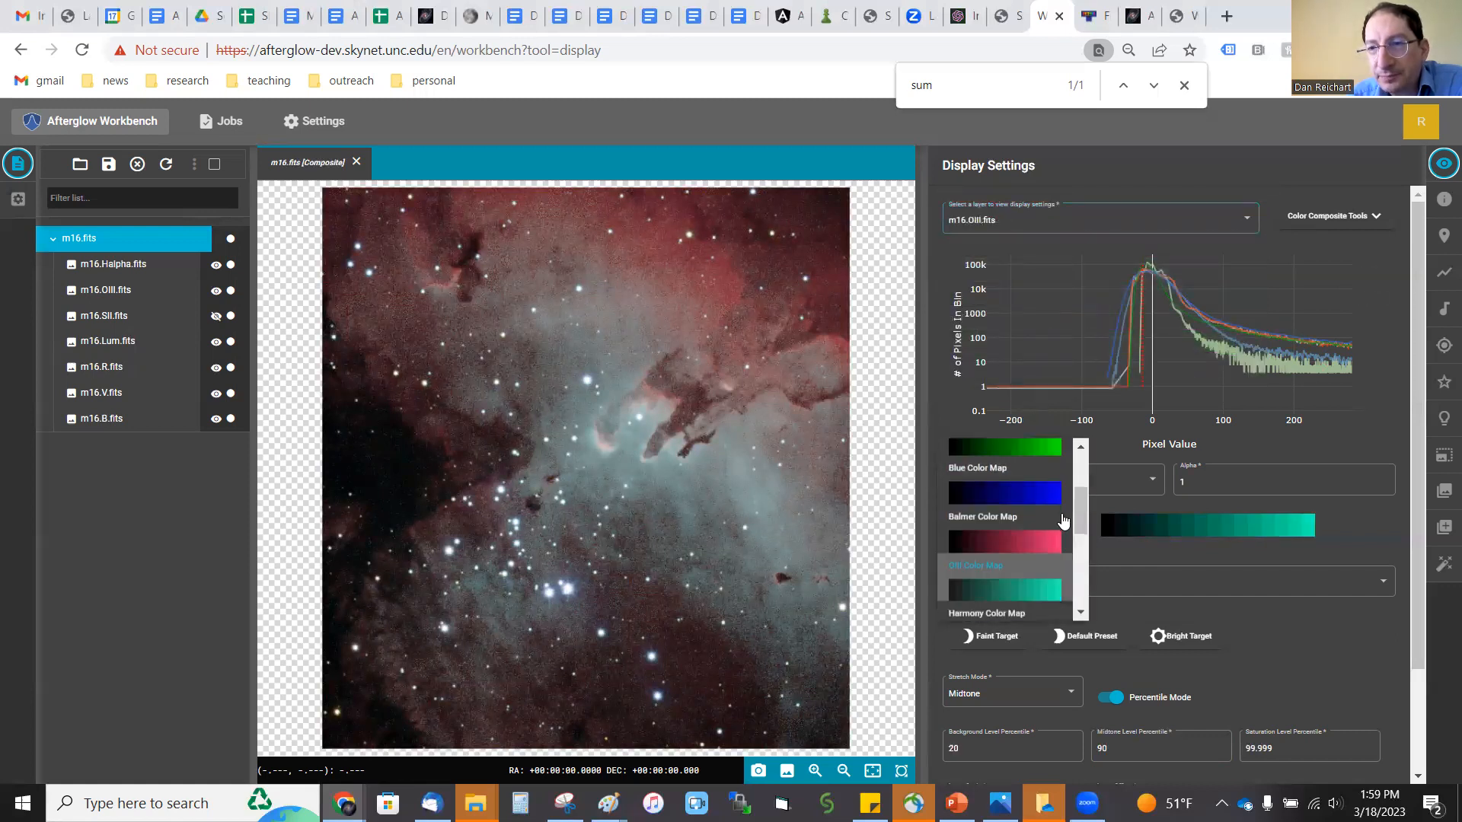
Step: Make the hidden SII layer visible again and assign the Red Color Map to it
left_click(219, 318)
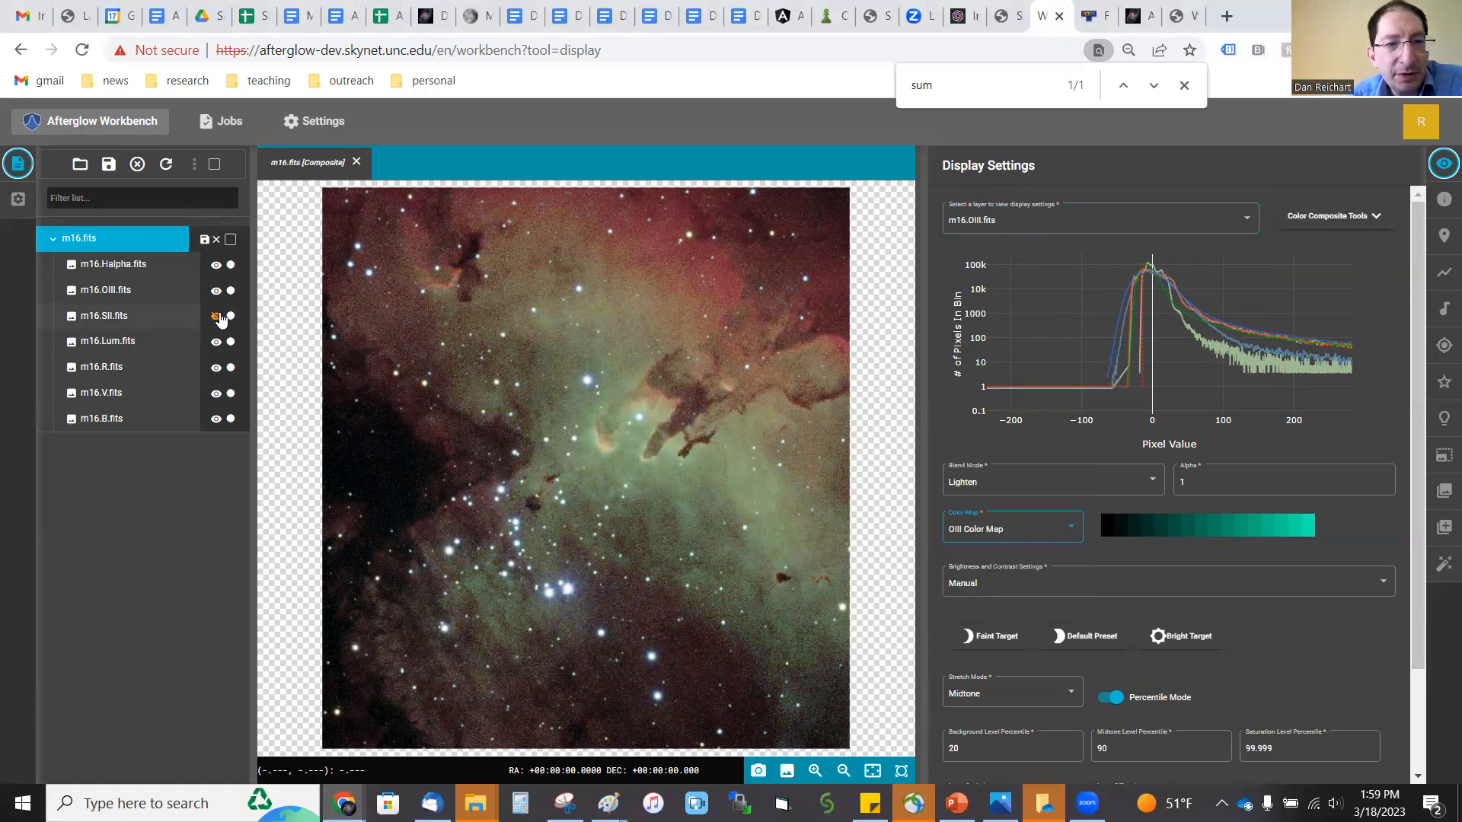
left_click(220, 319)
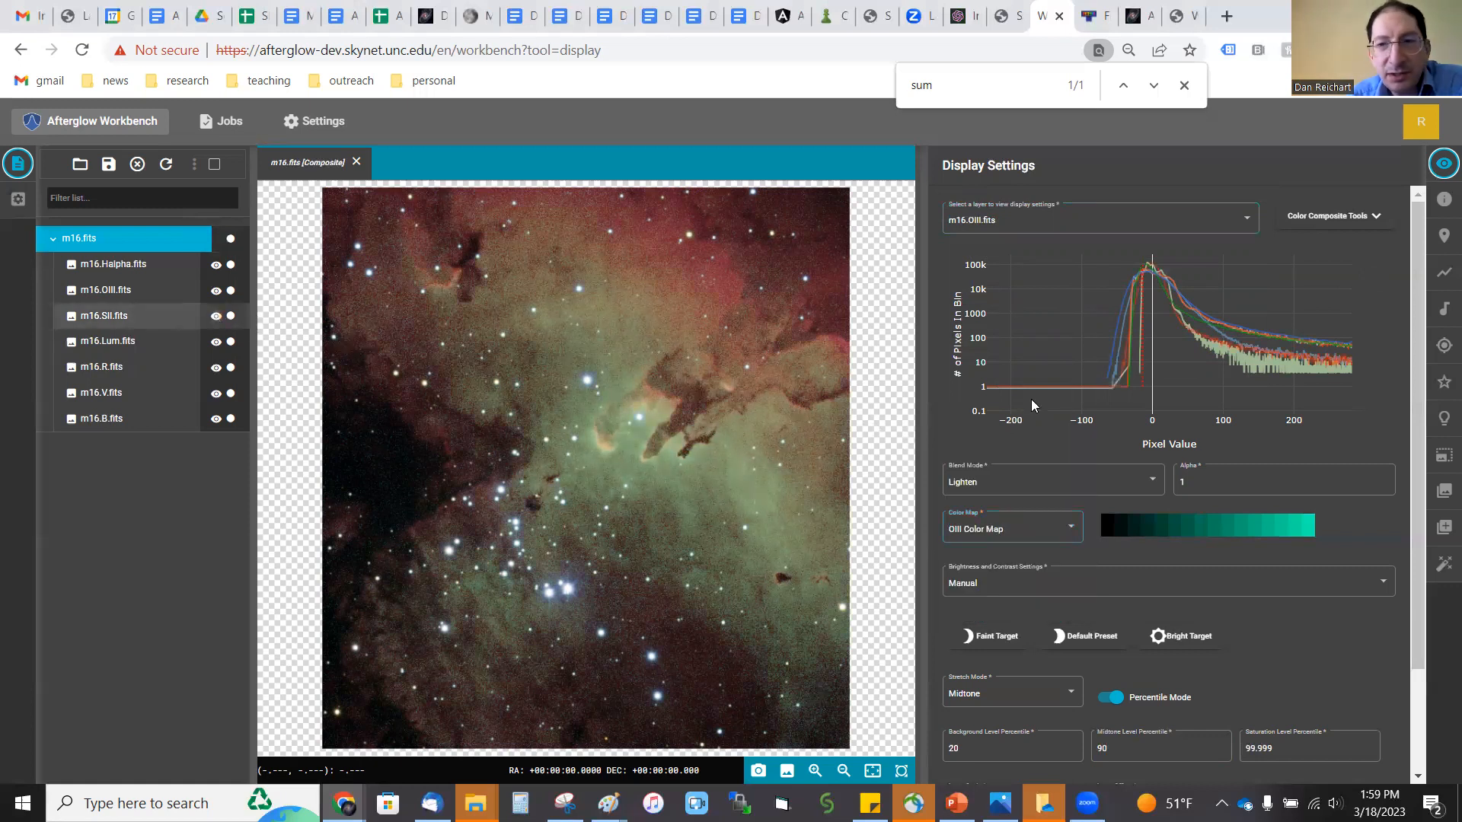
left_click(1011, 222)
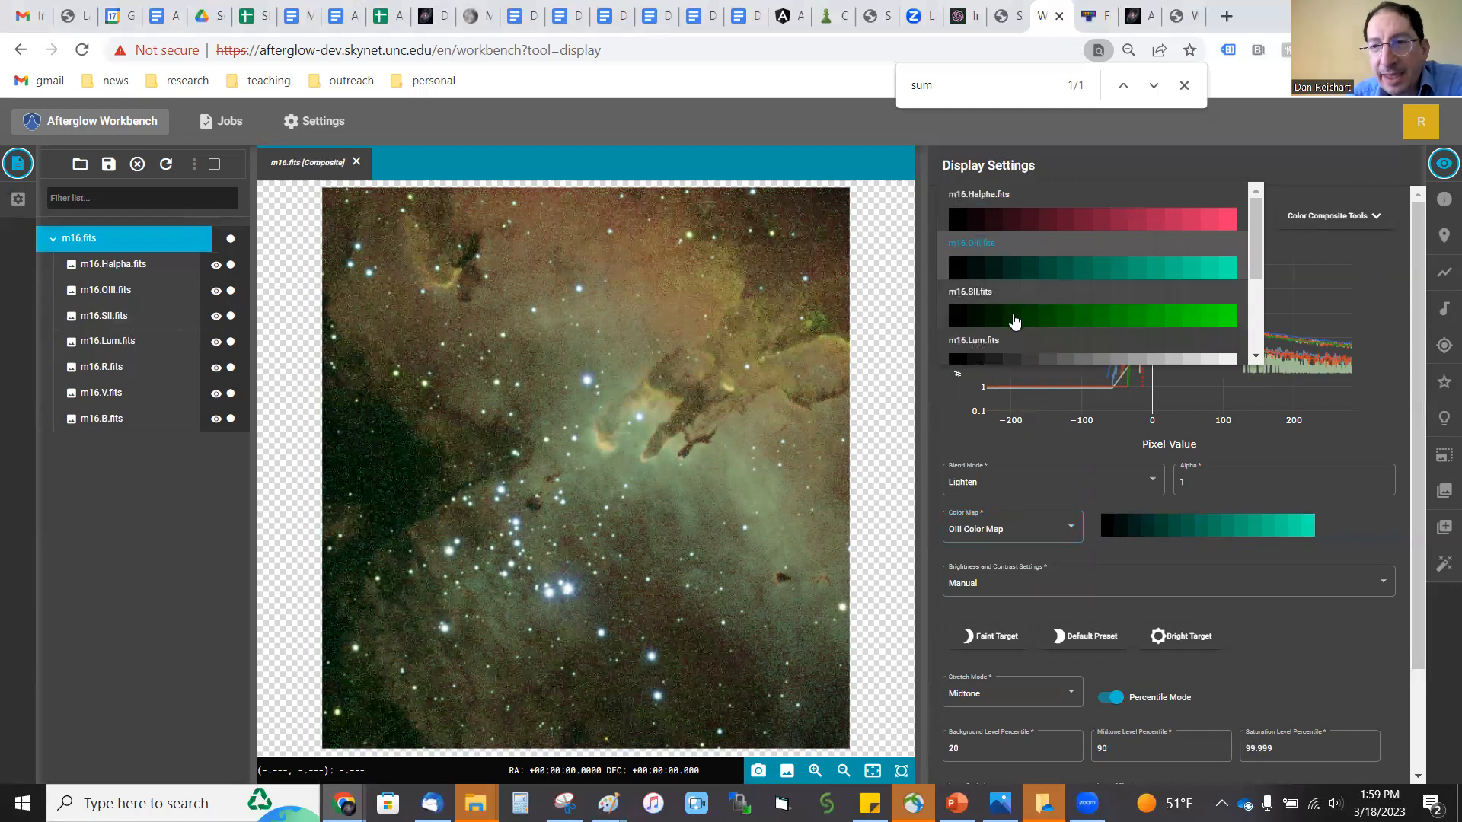
left_click(1014, 317)
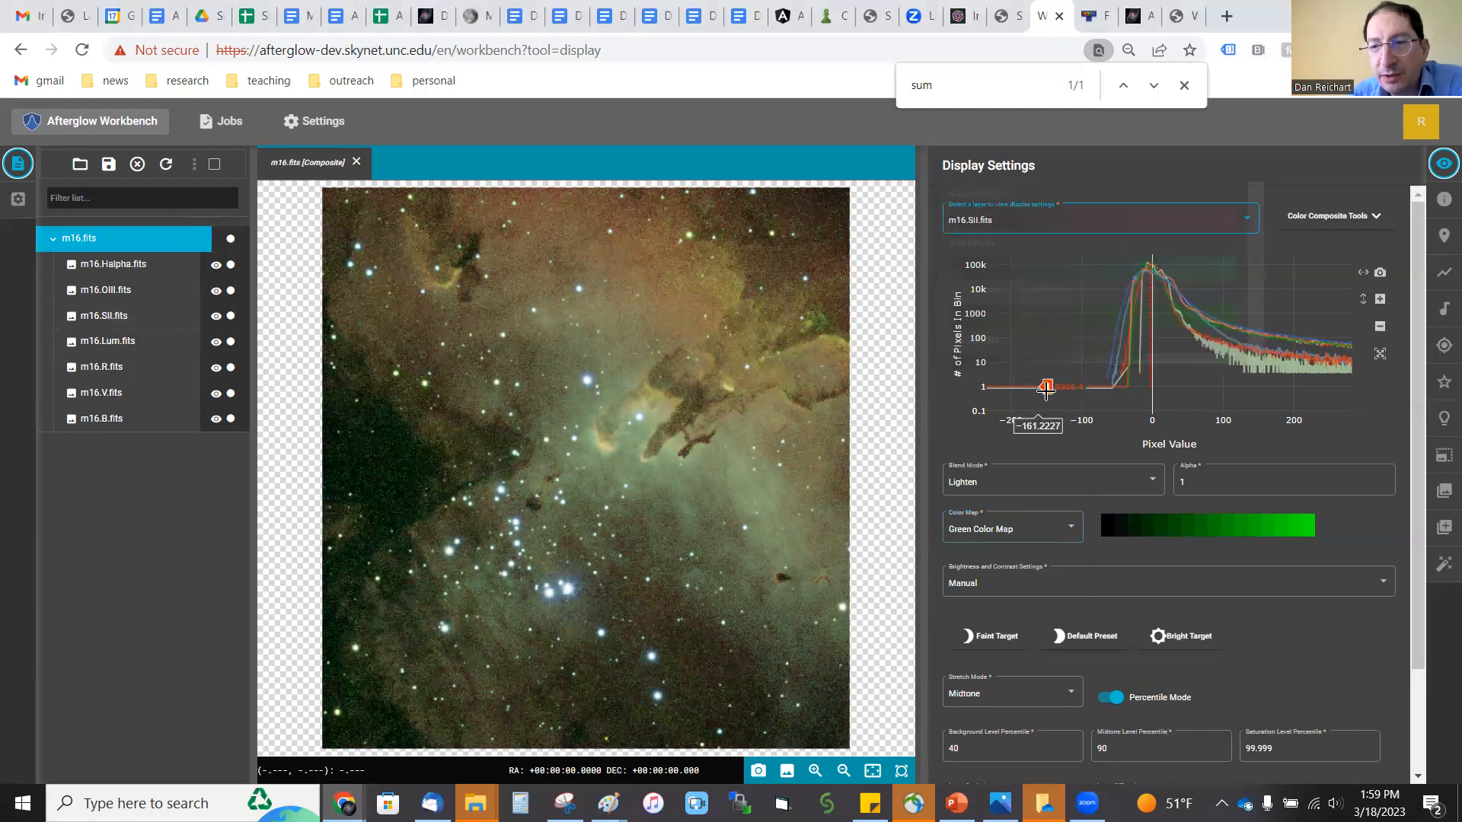
left_click(1024, 538)
left_click(1029, 548)
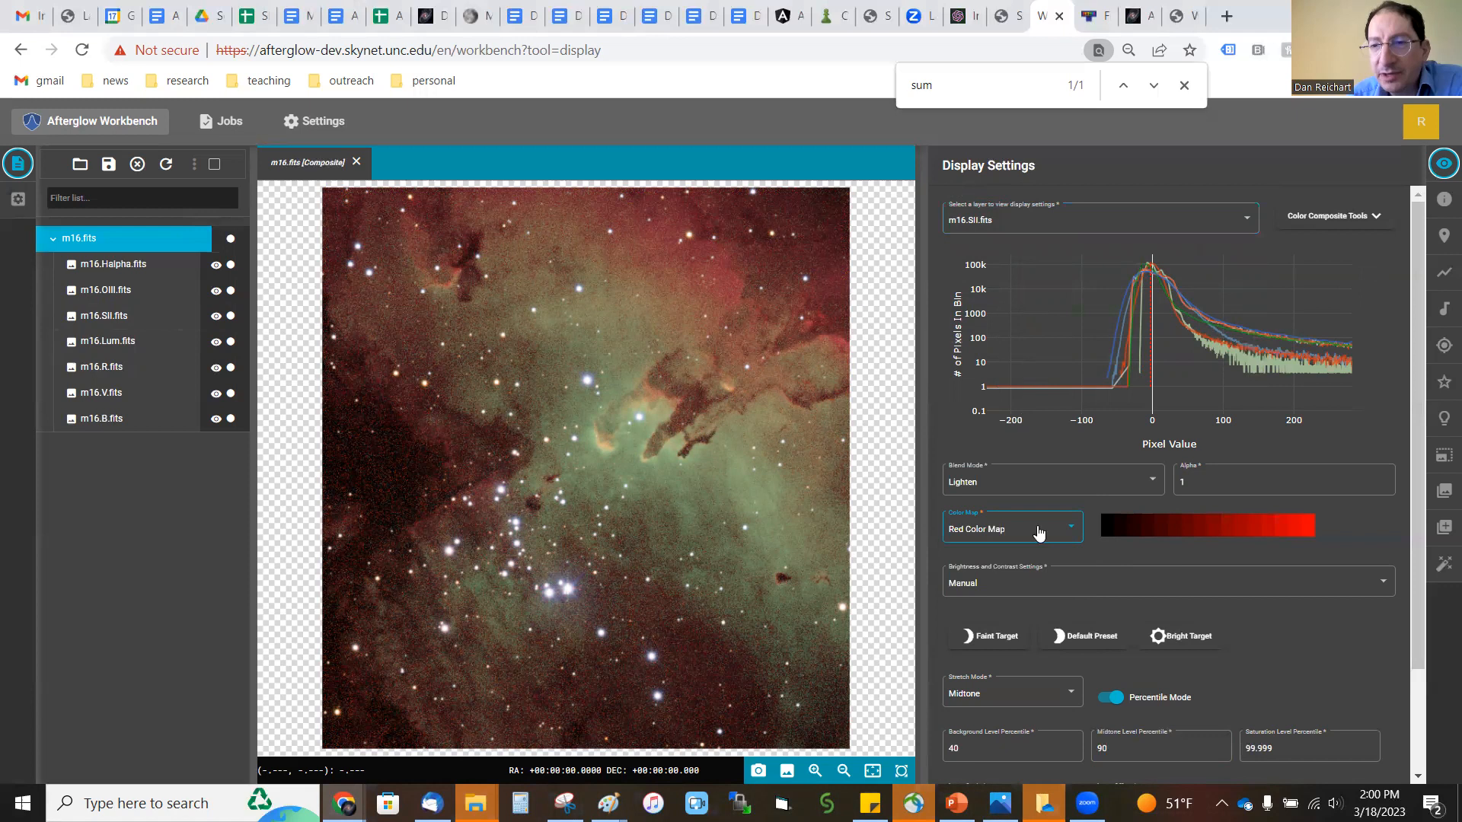
Step: Assign the Harmony Color Map to the SII layer of the M16 composite
left_click(1027, 228)
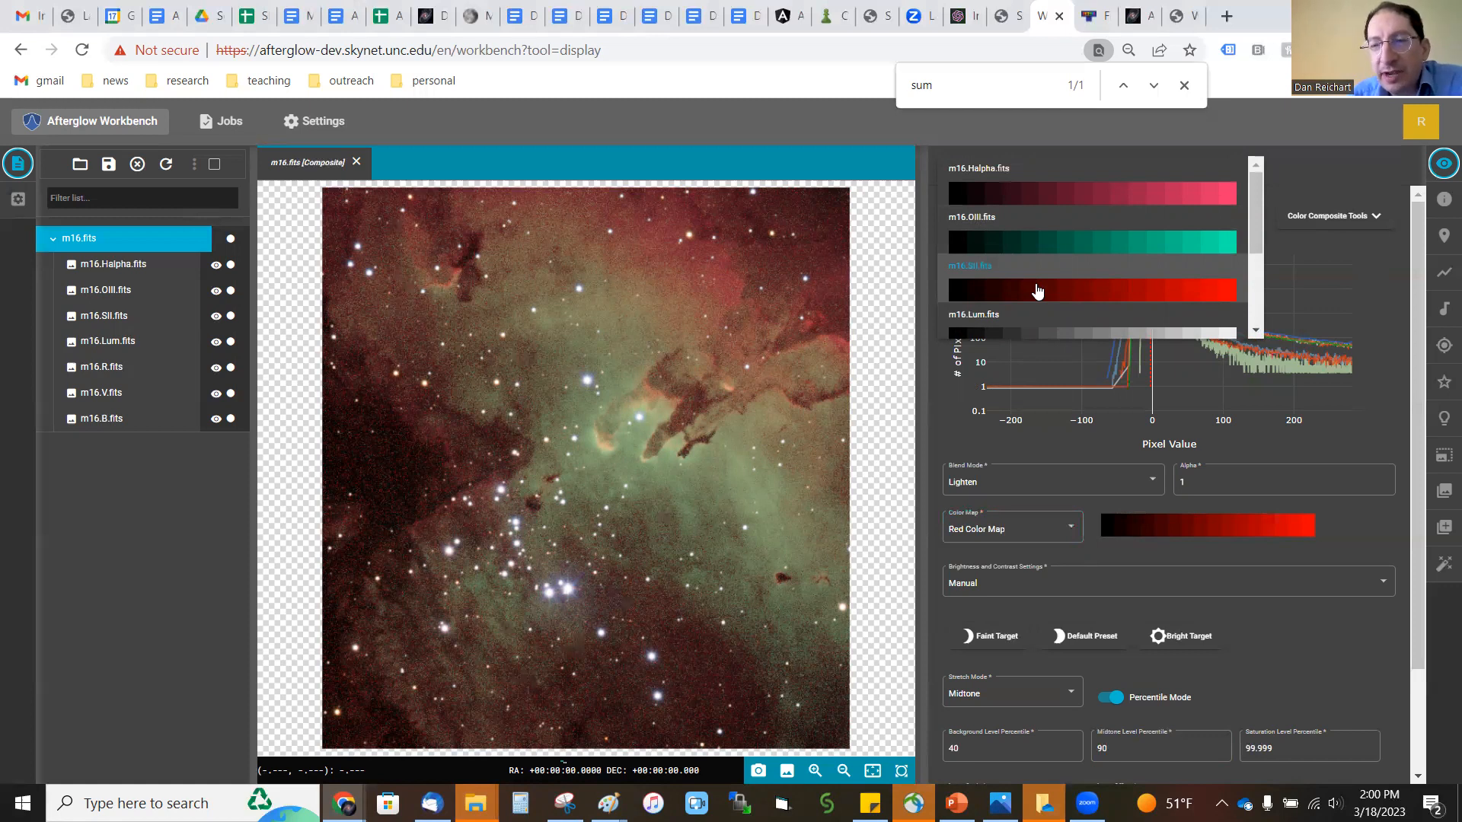
left_click(1036, 291)
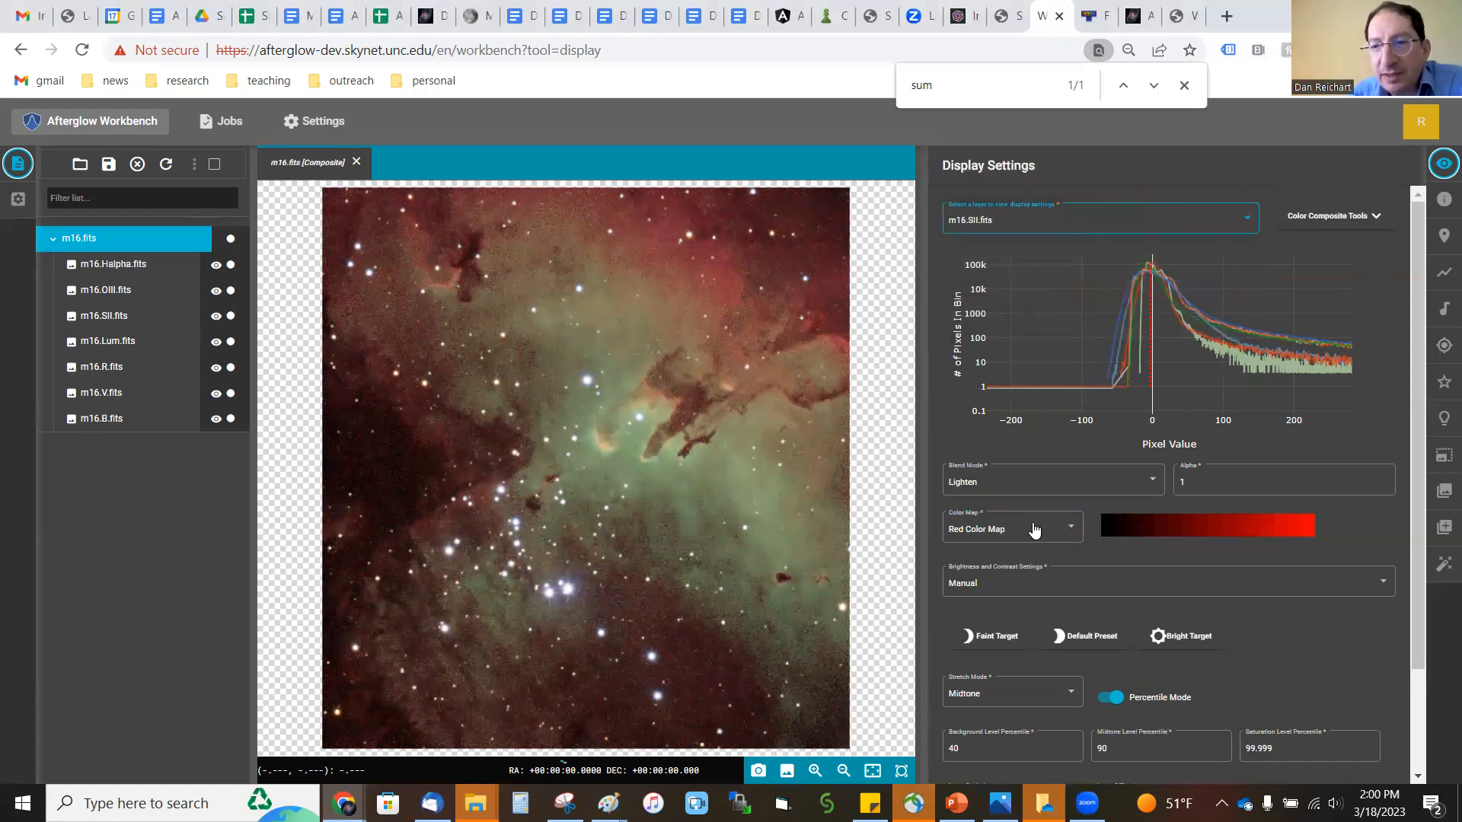
left_click(1150, 225)
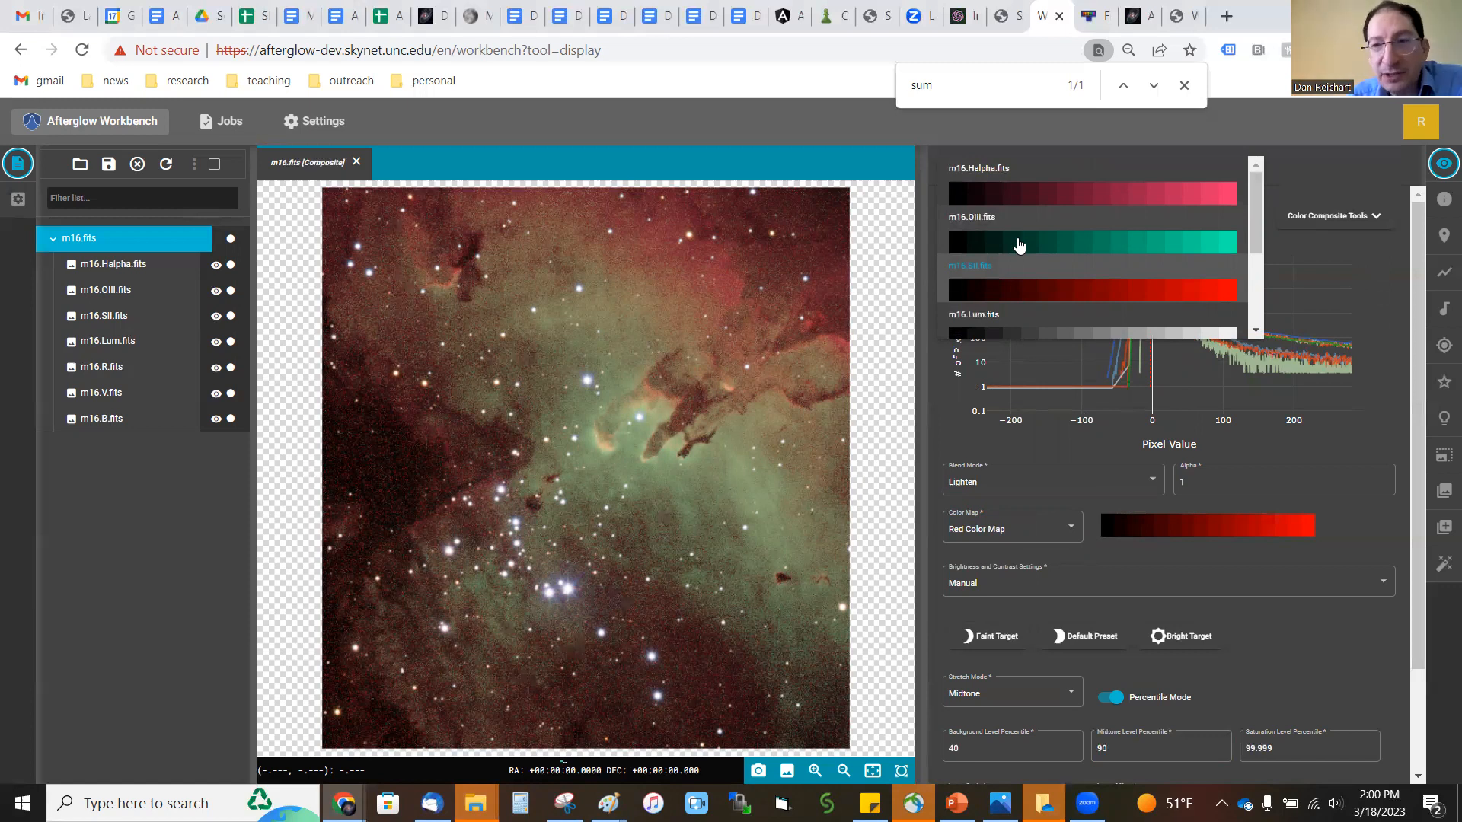
left_click(1180, 294)
left_click(1037, 528)
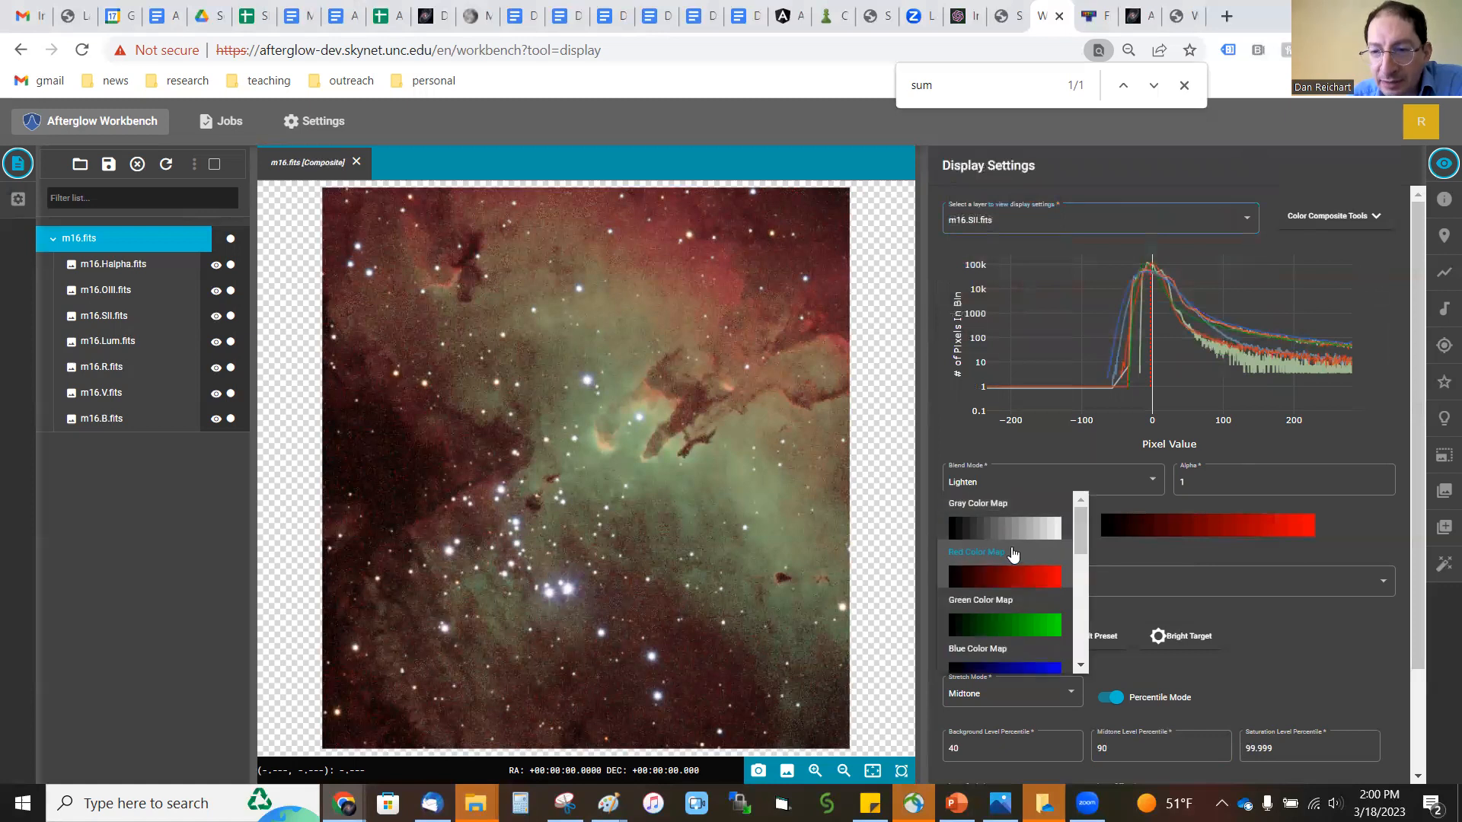
scroll(1014, 568, "down", 5)
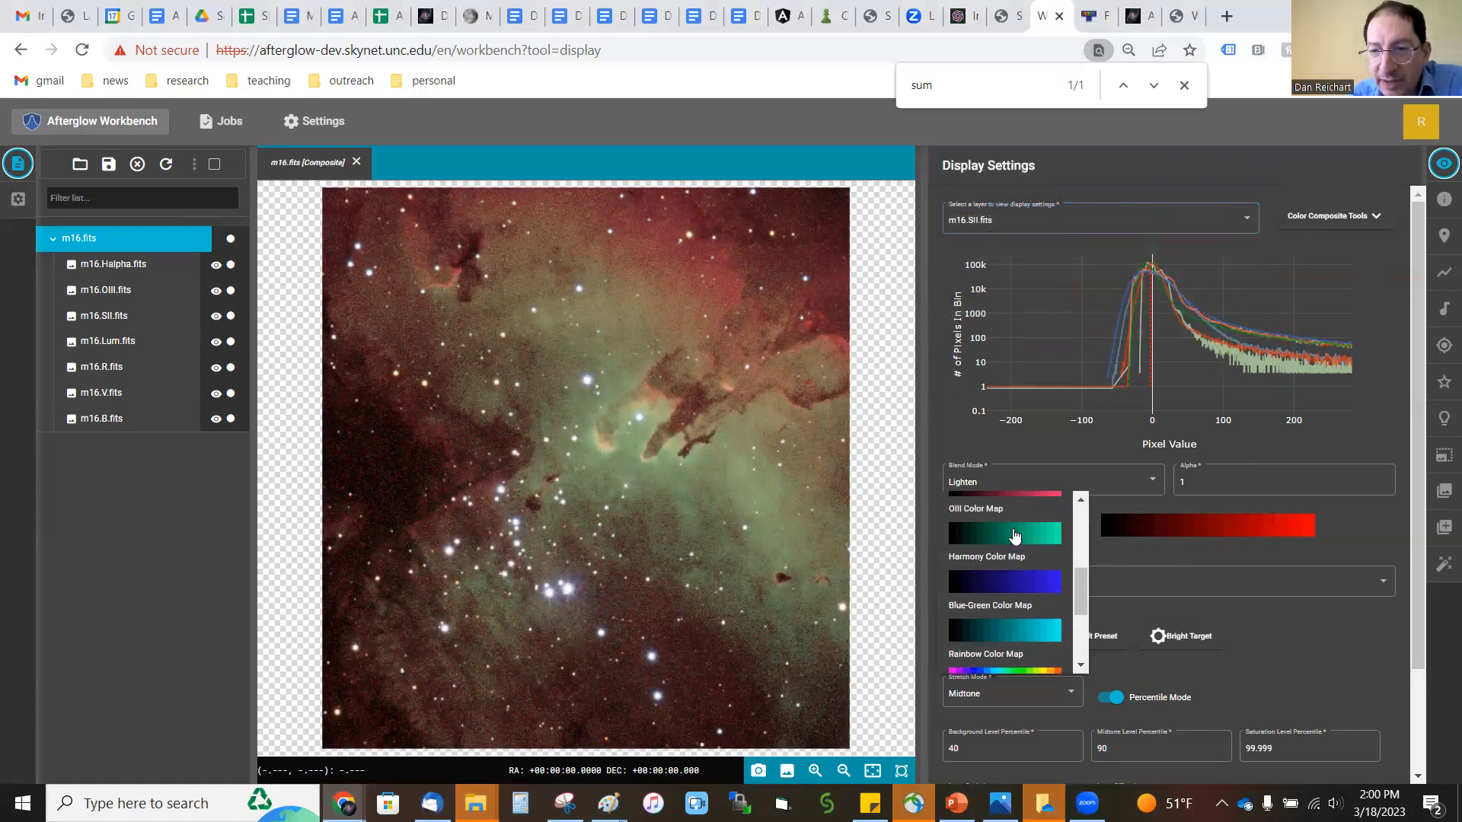
scroll(1046, 550, "up", 2)
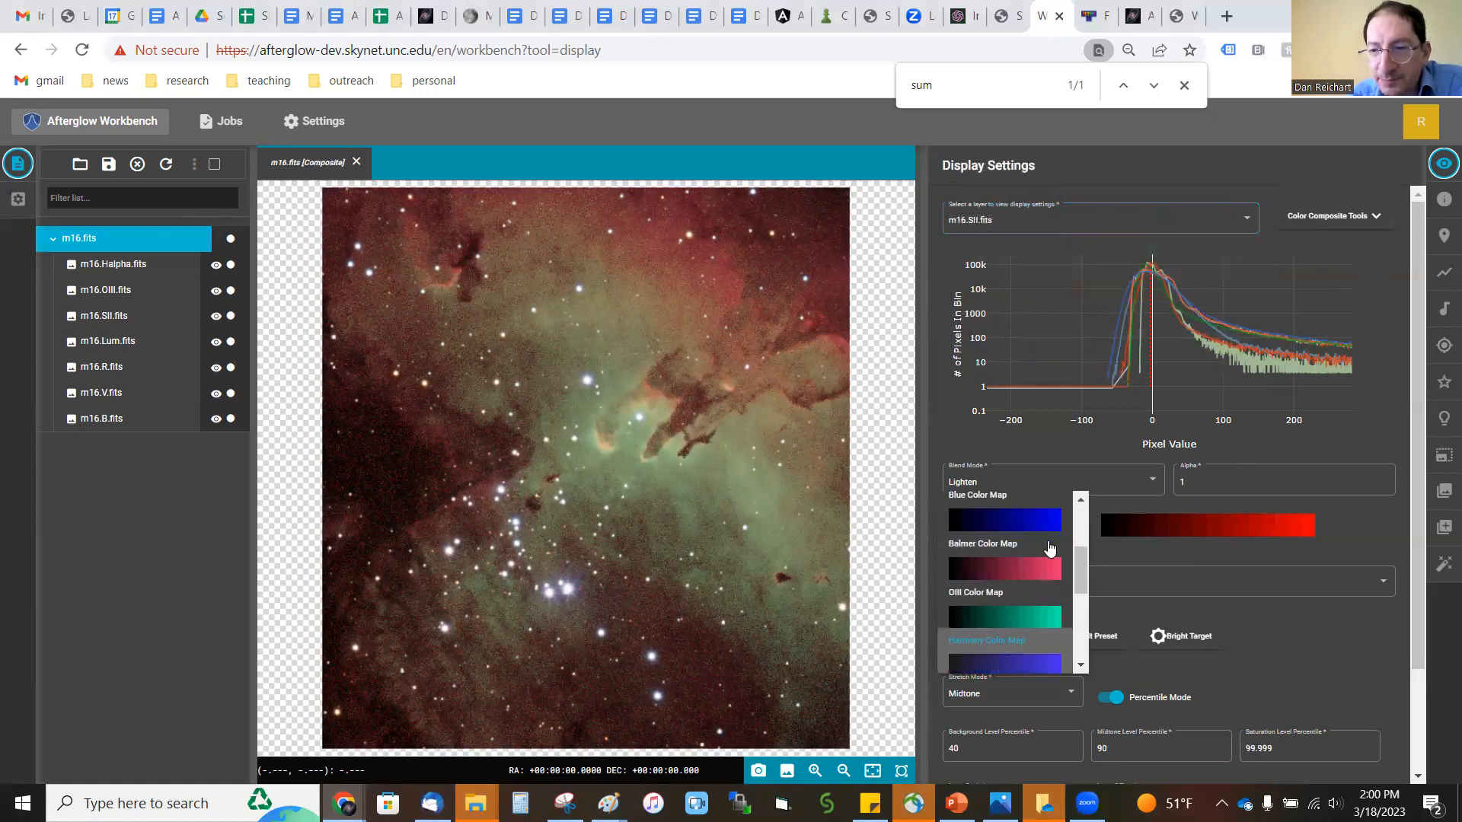
left_click(1228, 572)
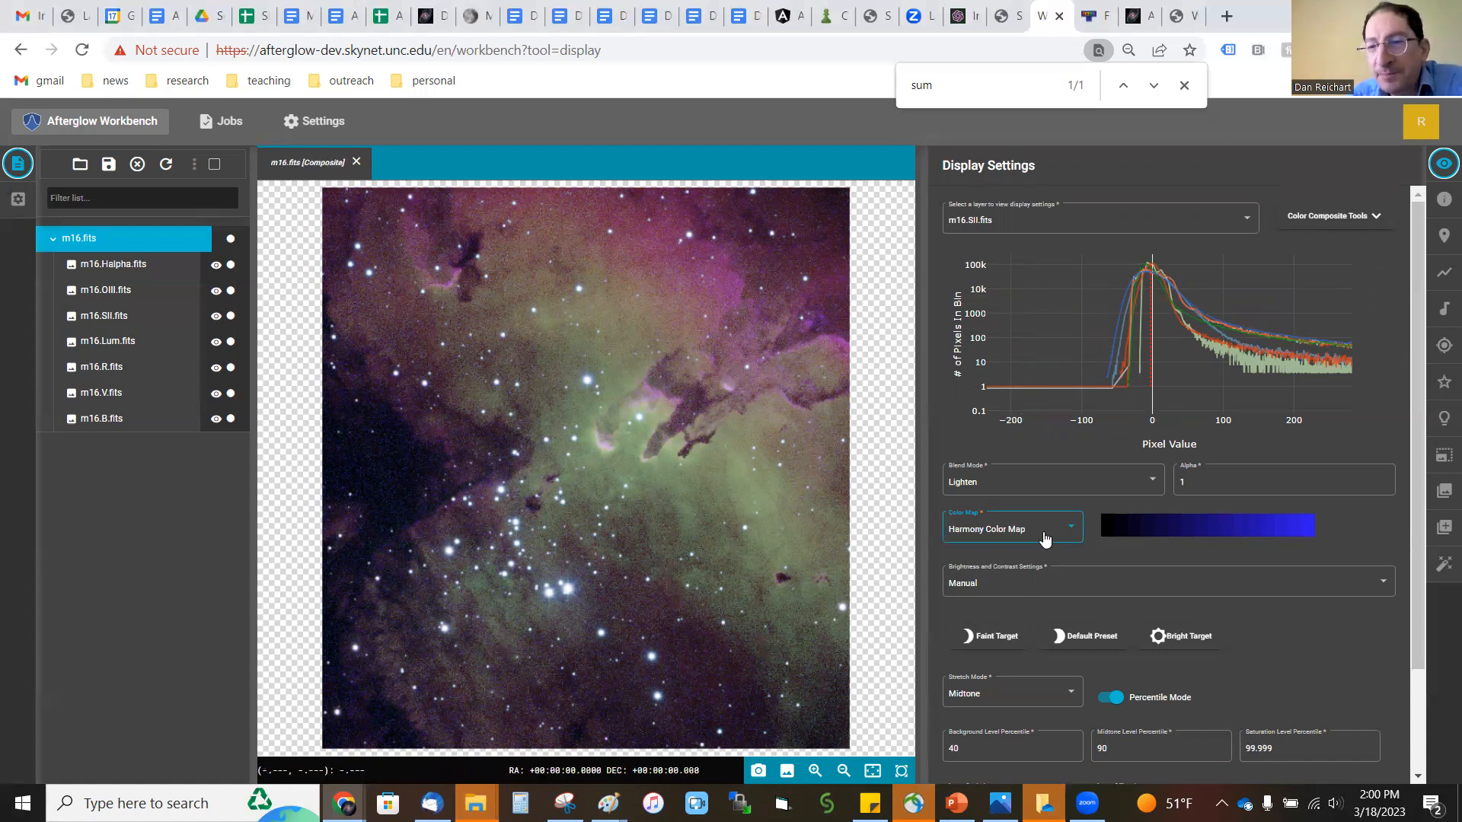
Step: Switch the OIII layer of the composite to the Harmony Color Map
left_click(1017, 231)
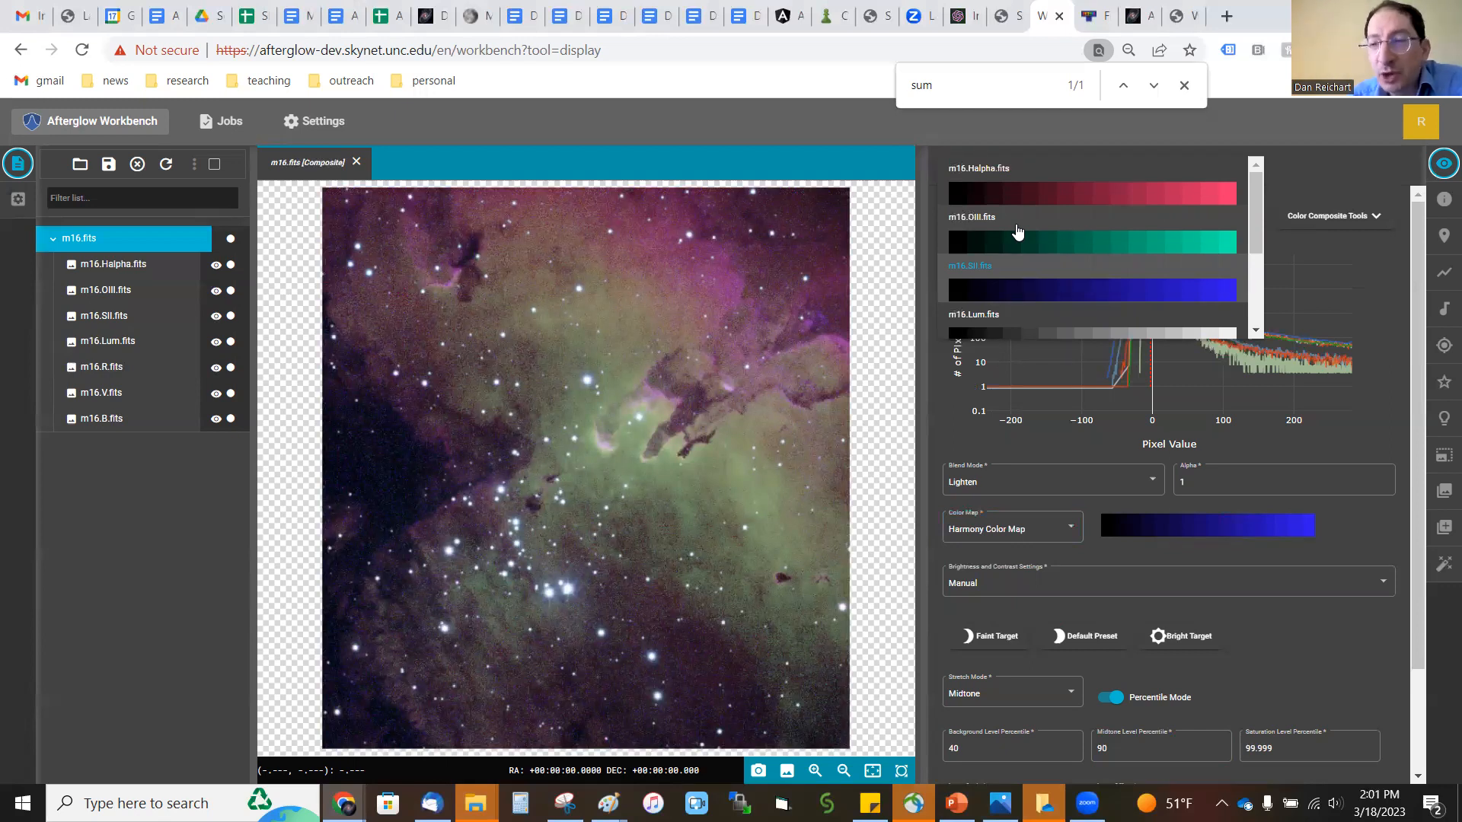
left_click(1020, 192)
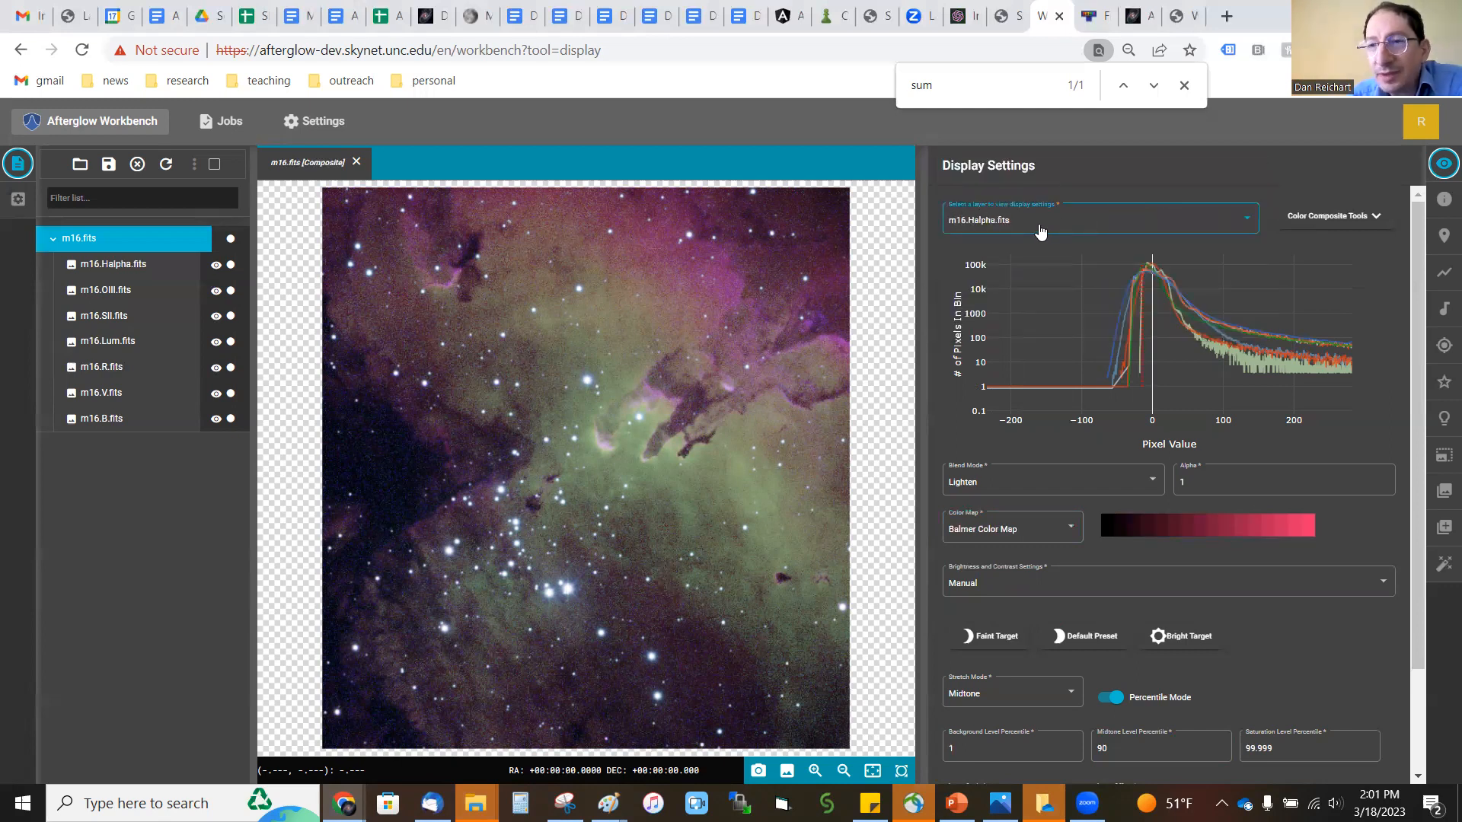
left_click(988, 233)
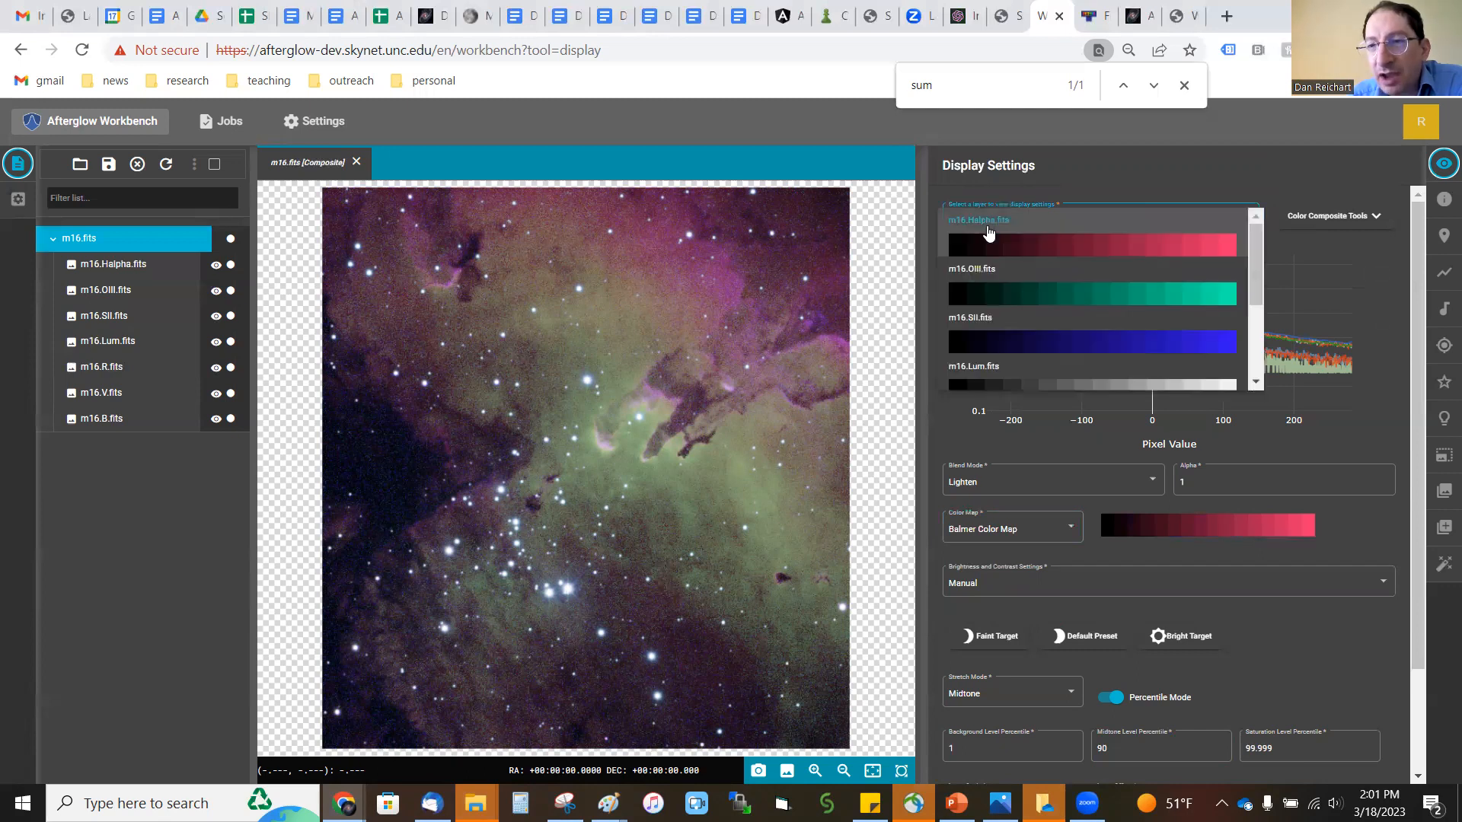
left_click(1009, 285)
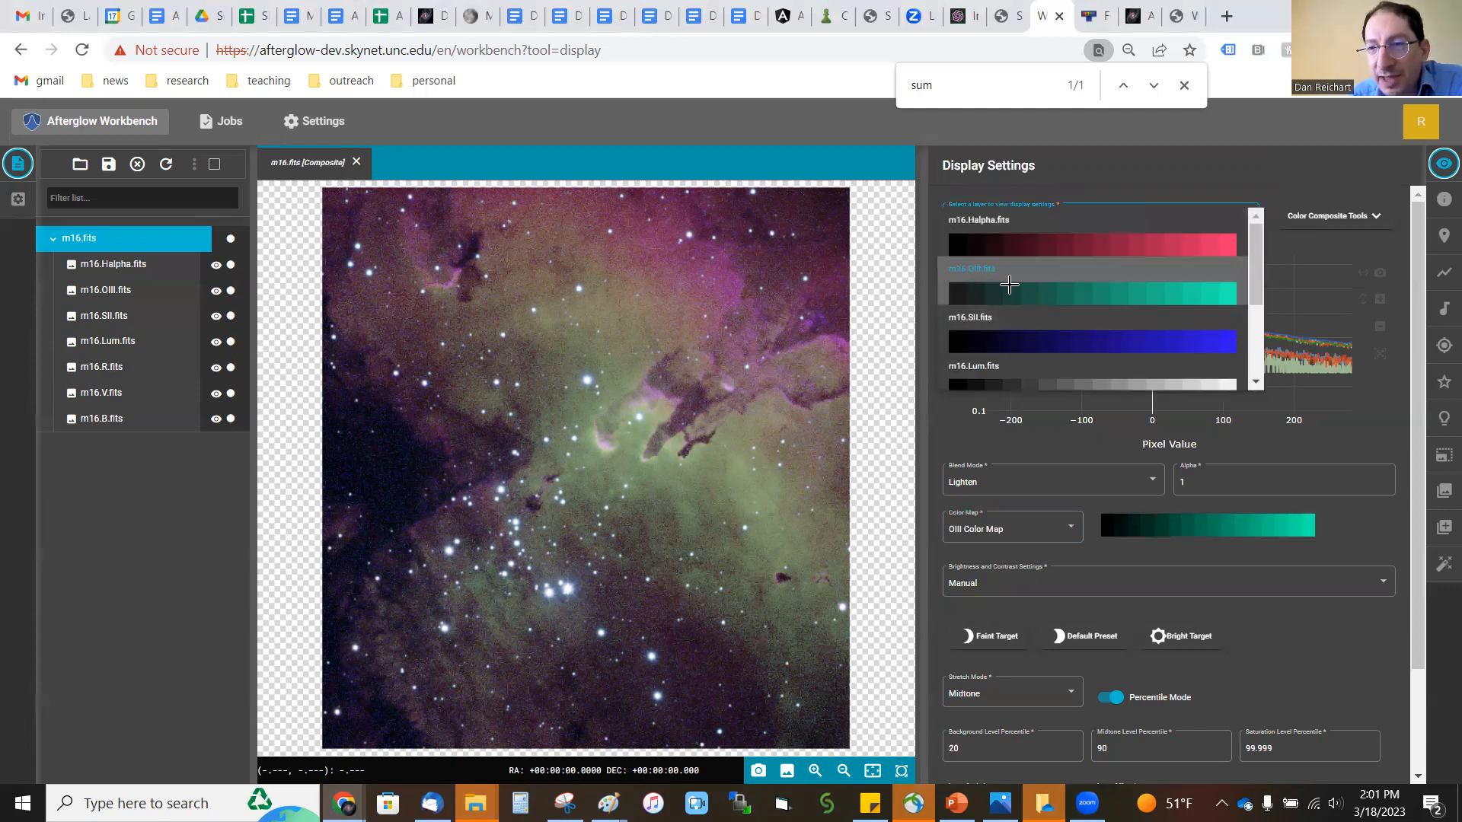
left_click(1010, 540)
scroll(1020, 558, "down", 2)
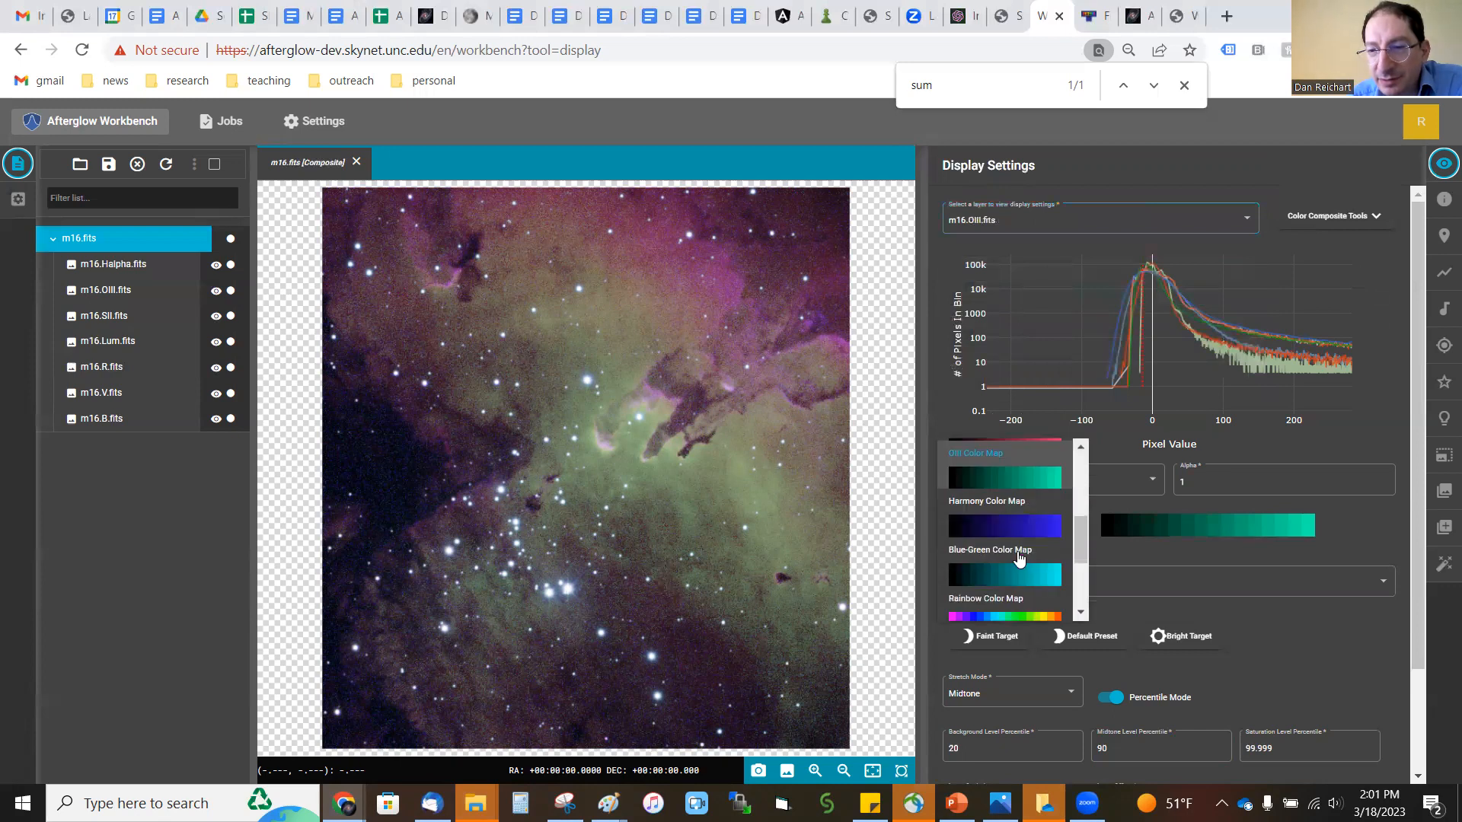
left_click(1016, 533)
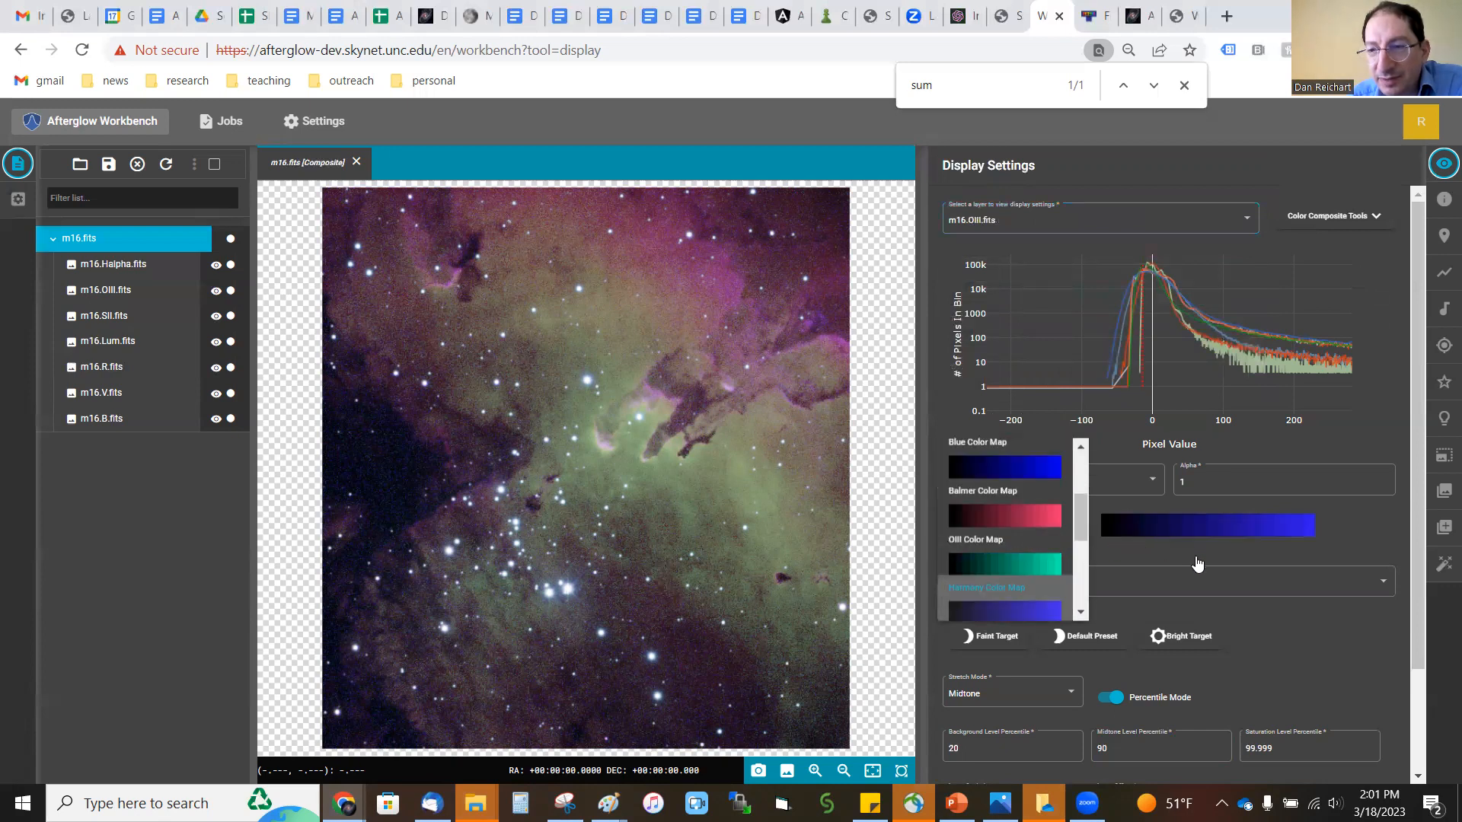
Step: Assign the OIII Color Map to the Halpha layer of the composite
left_click(1003, 221)
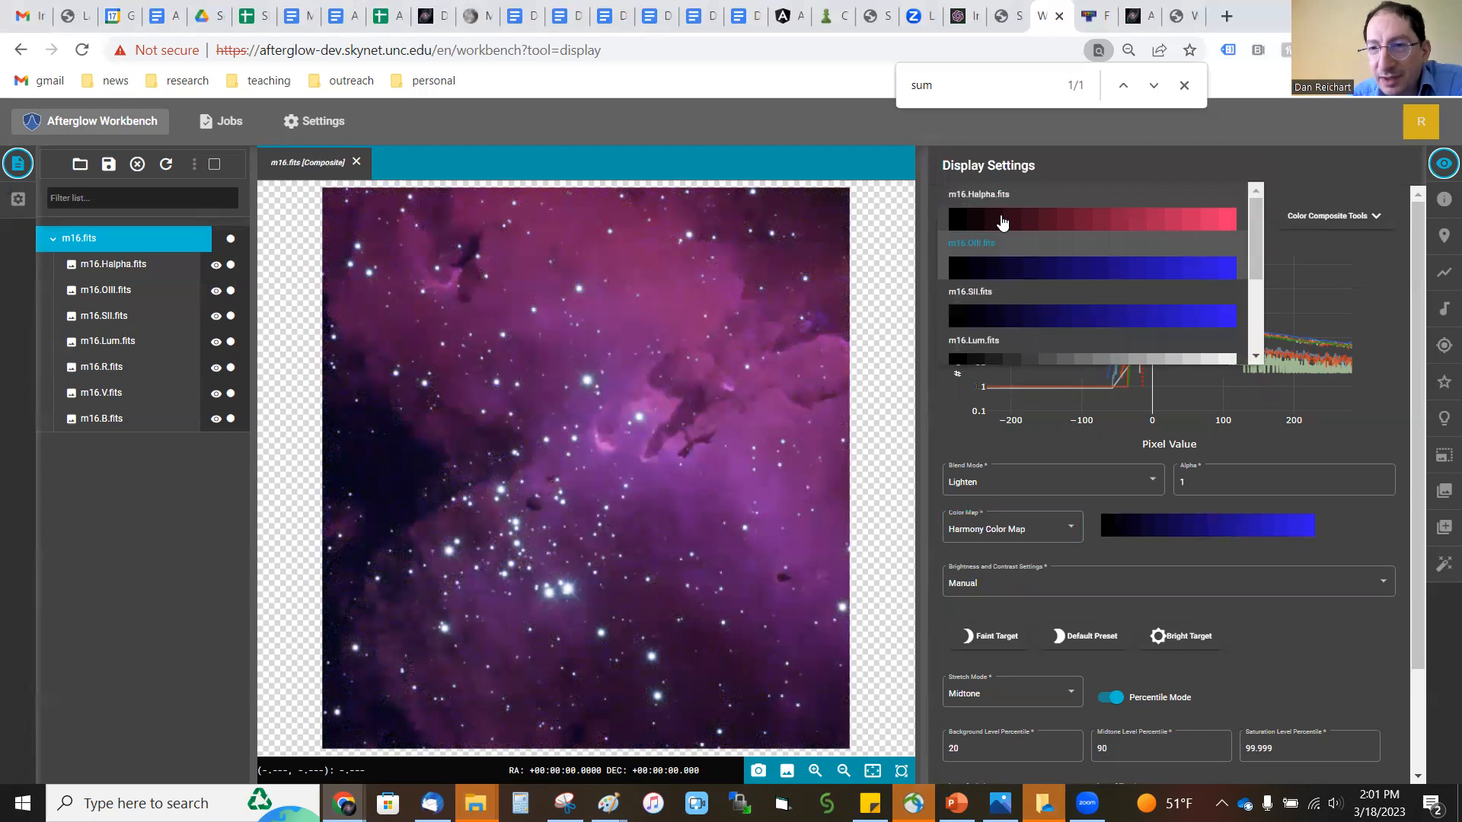
left_click(1005, 228)
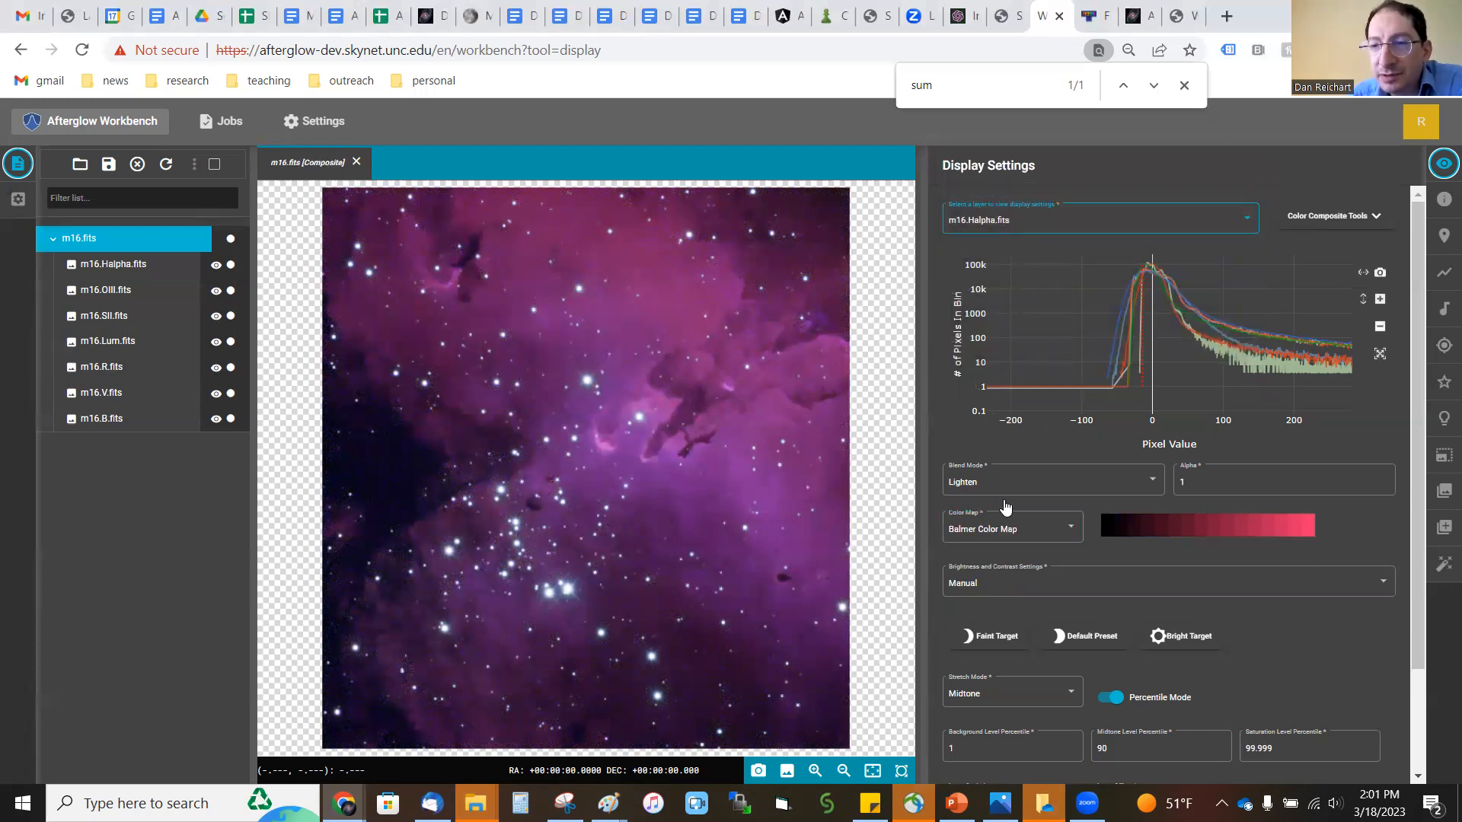
left_click(1004, 528)
scroll(1005, 537, "down", 1)
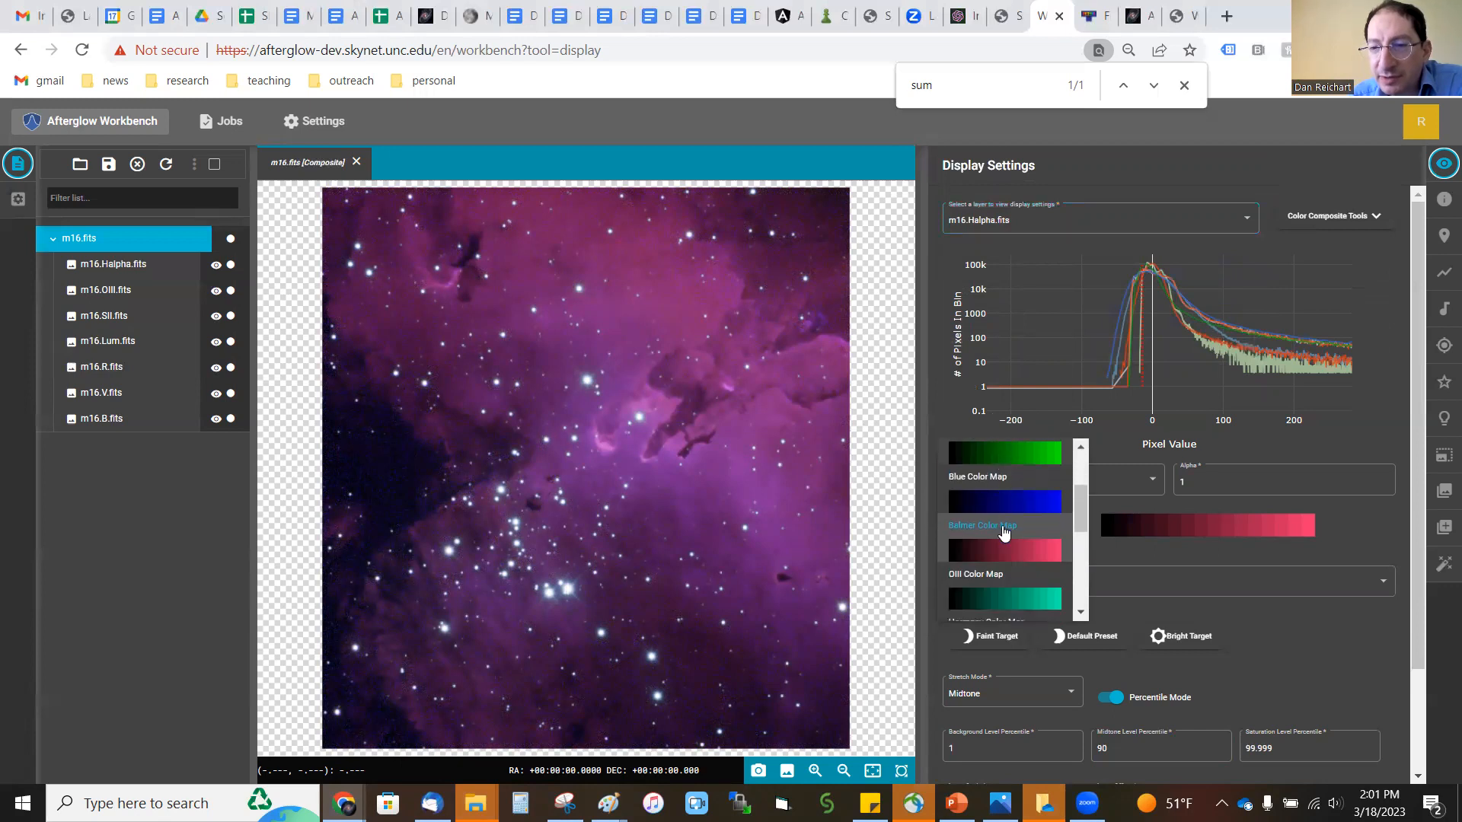
scroll(1007, 539, "down", 1)
left_click(1004, 506)
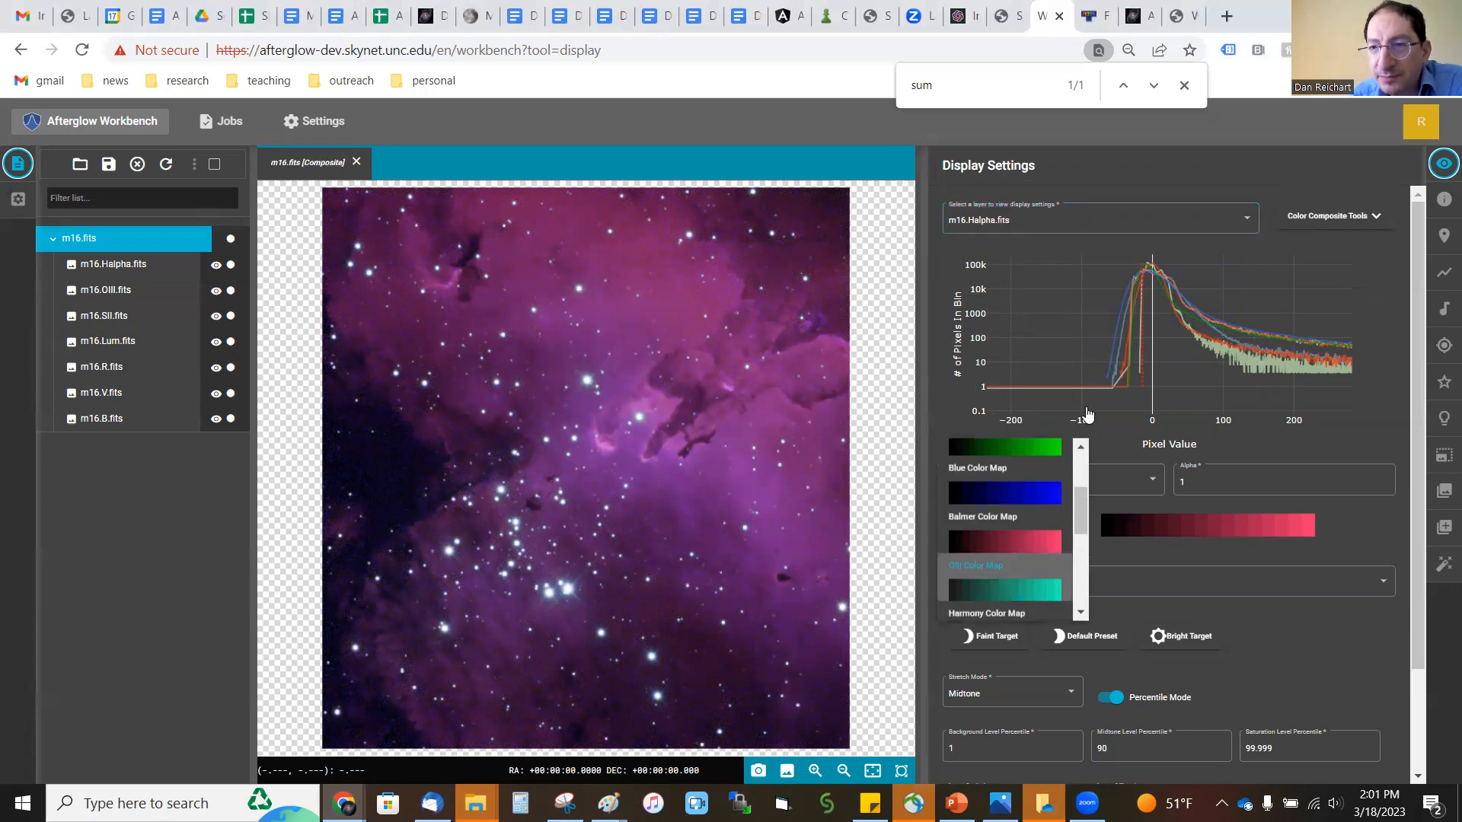
Step: Assign the Balmer Color Map to the SII layer of the composite
left_click(1049, 228)
scroll(1051, 244, "down", 3)
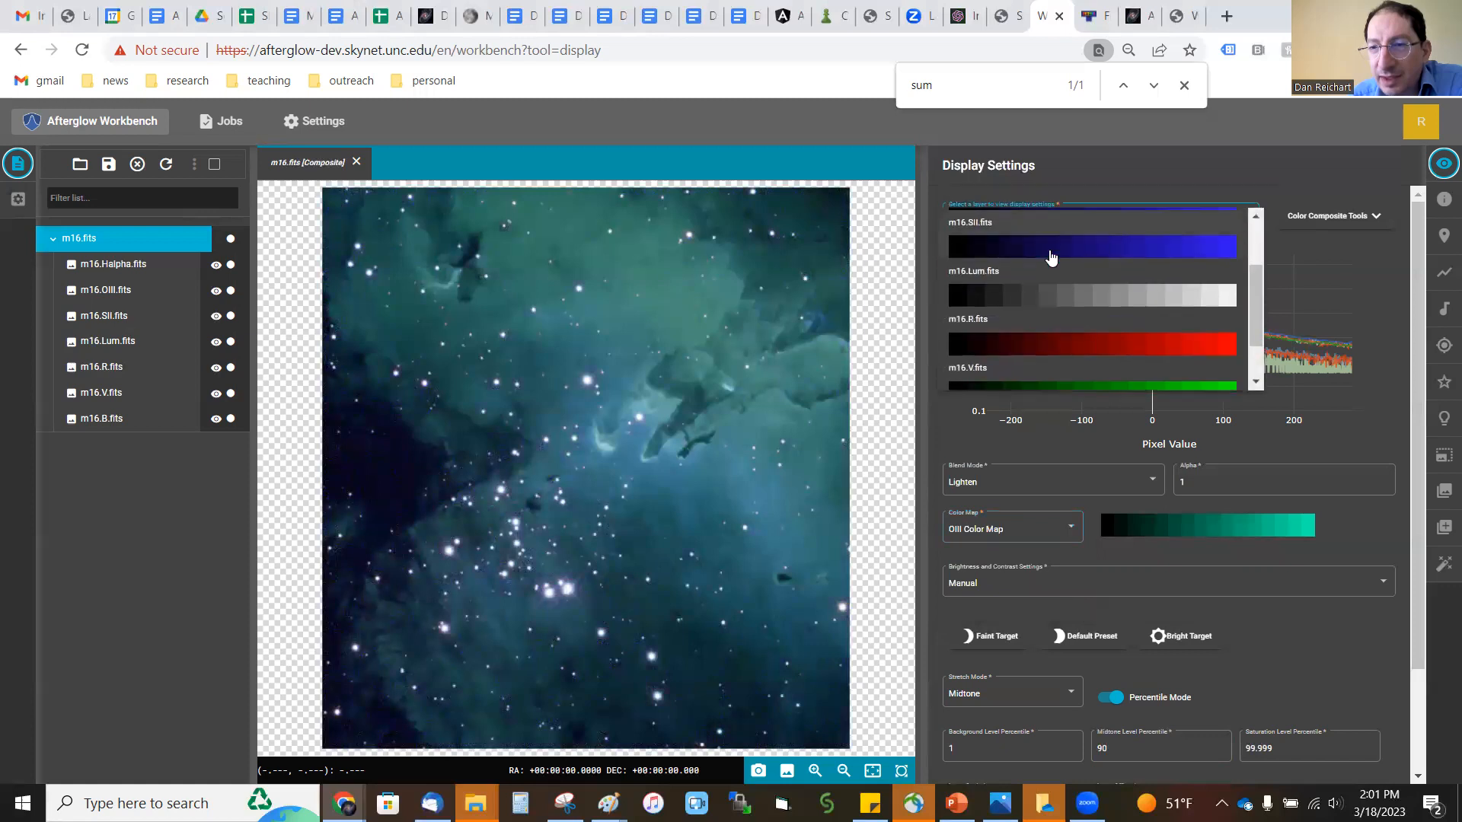
scroll(1051, 262, "up", 3)
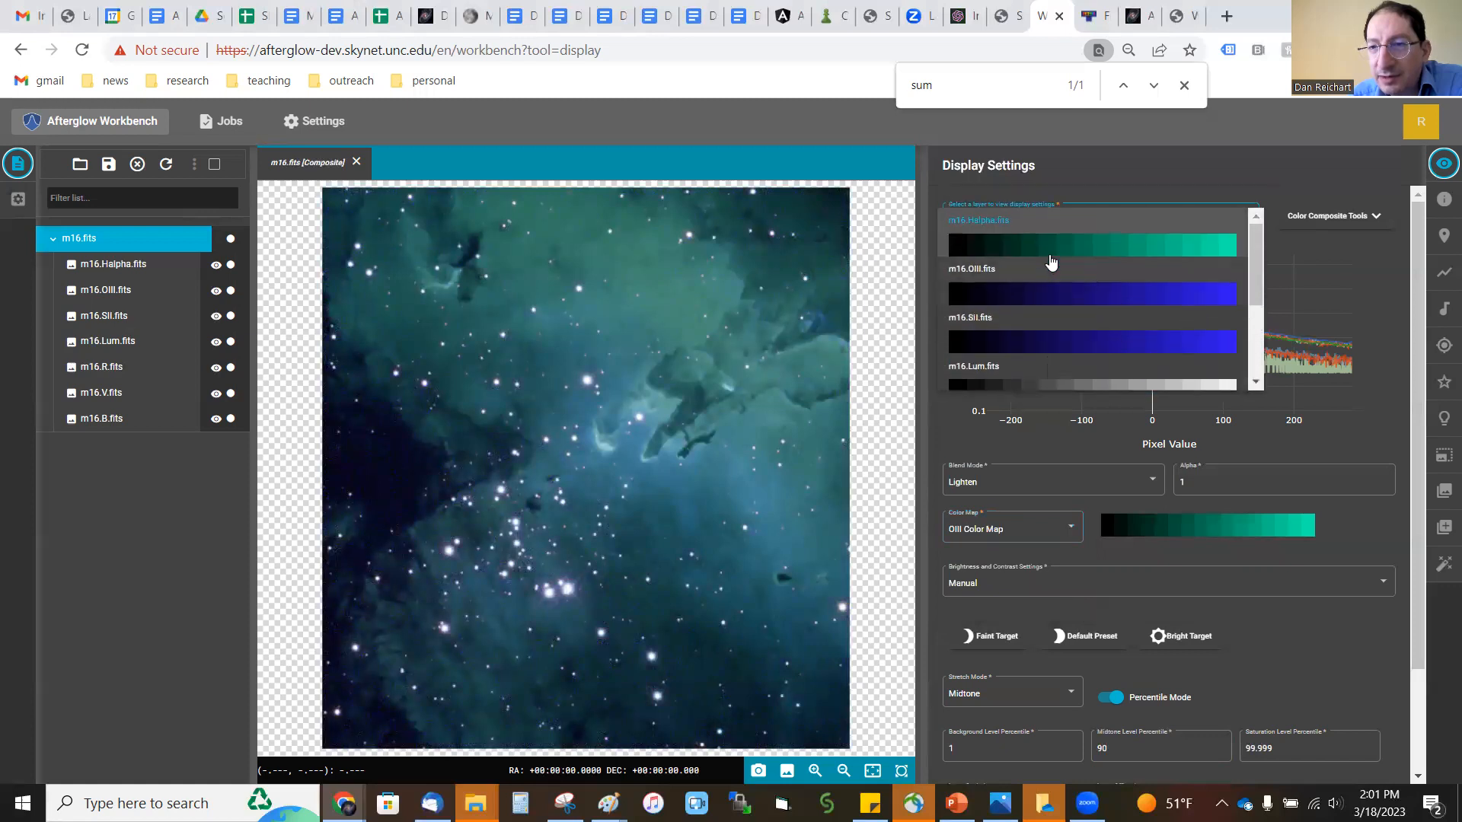
left_click(1052, 336)
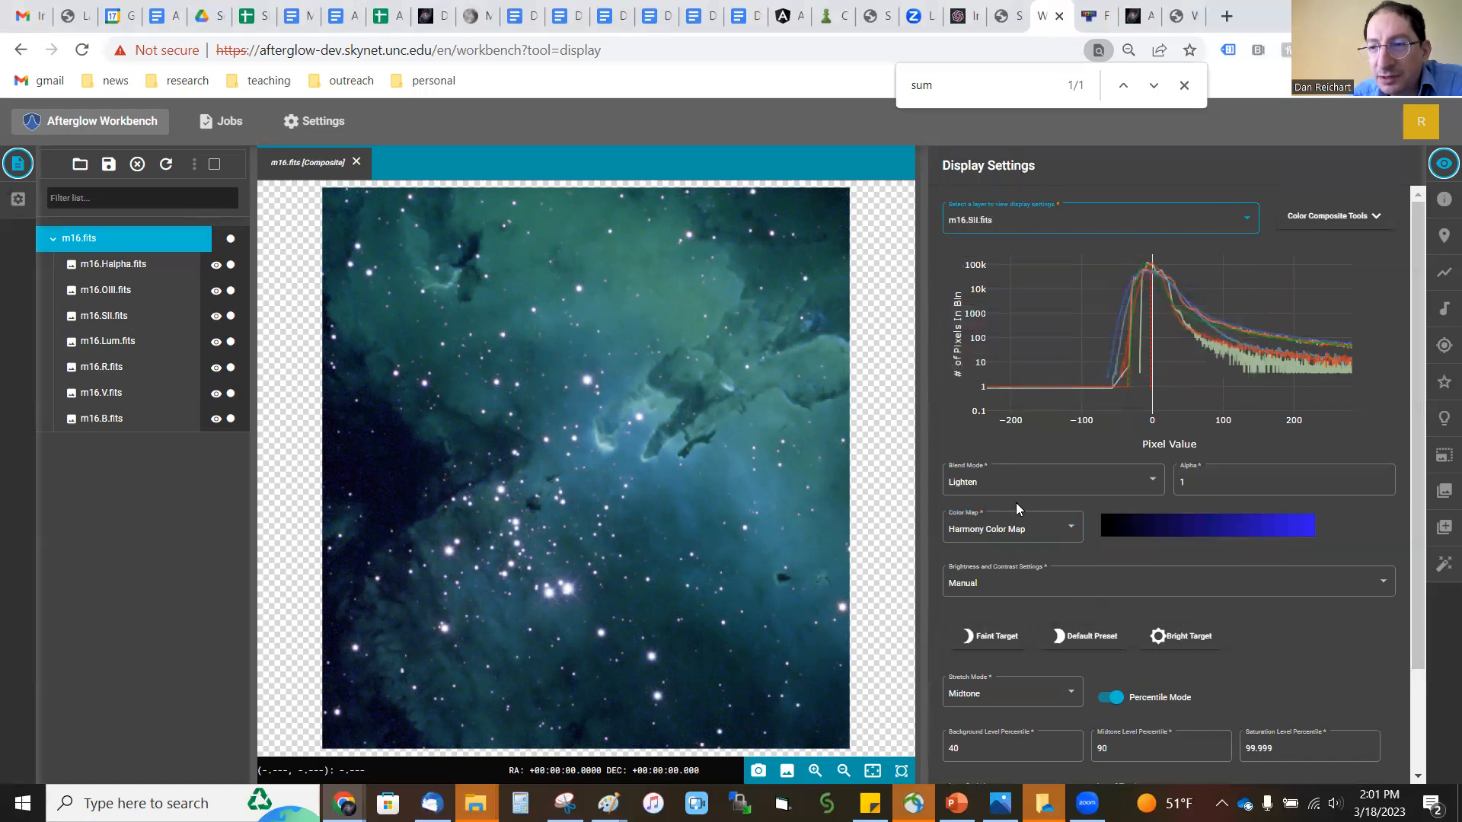
left_click(1017, 529)
left_click(1020, 595)
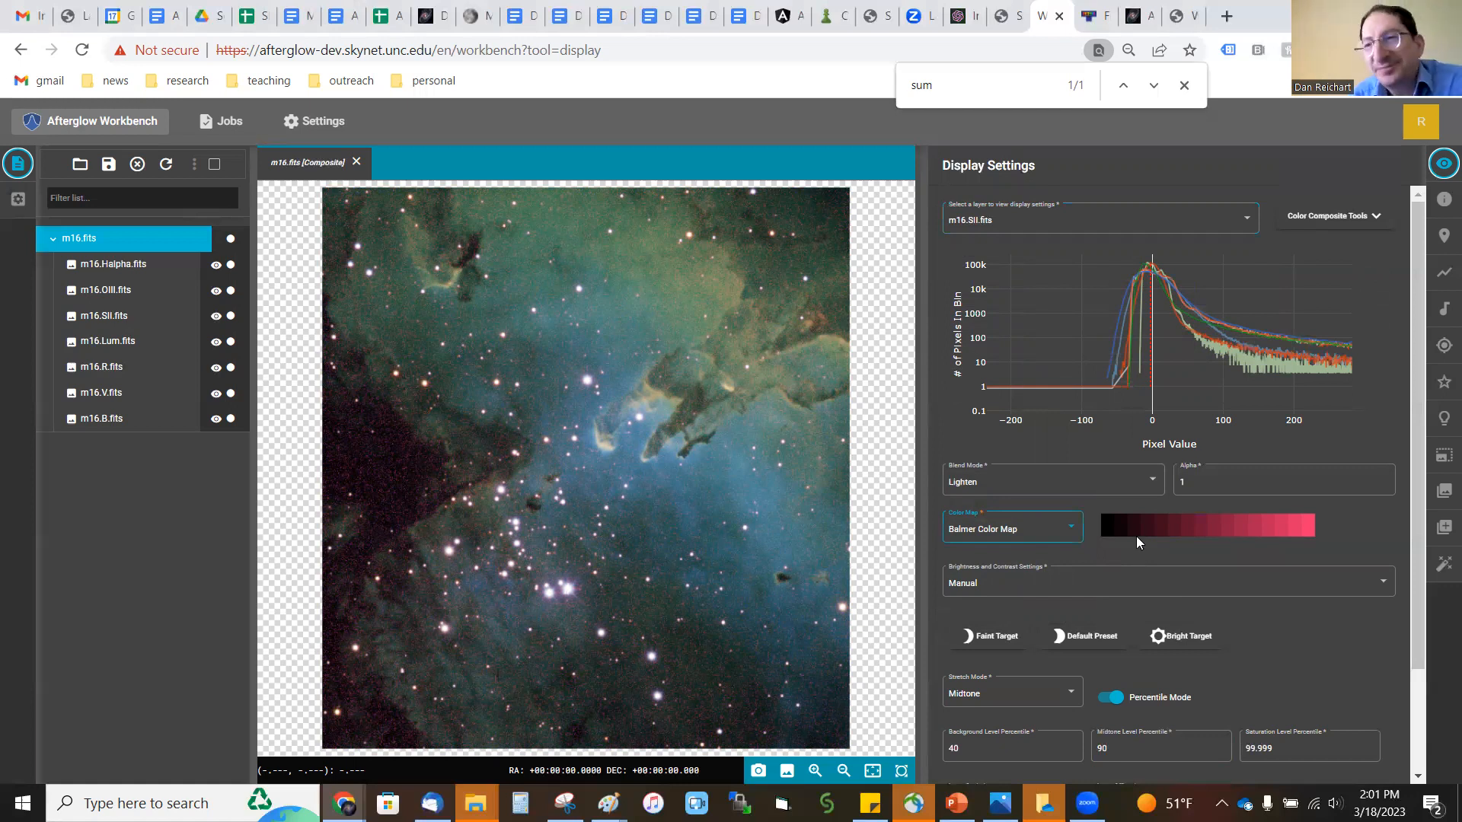
Step: Change the SII layer's color map to the OIII Color Map
left_click(992, 219)
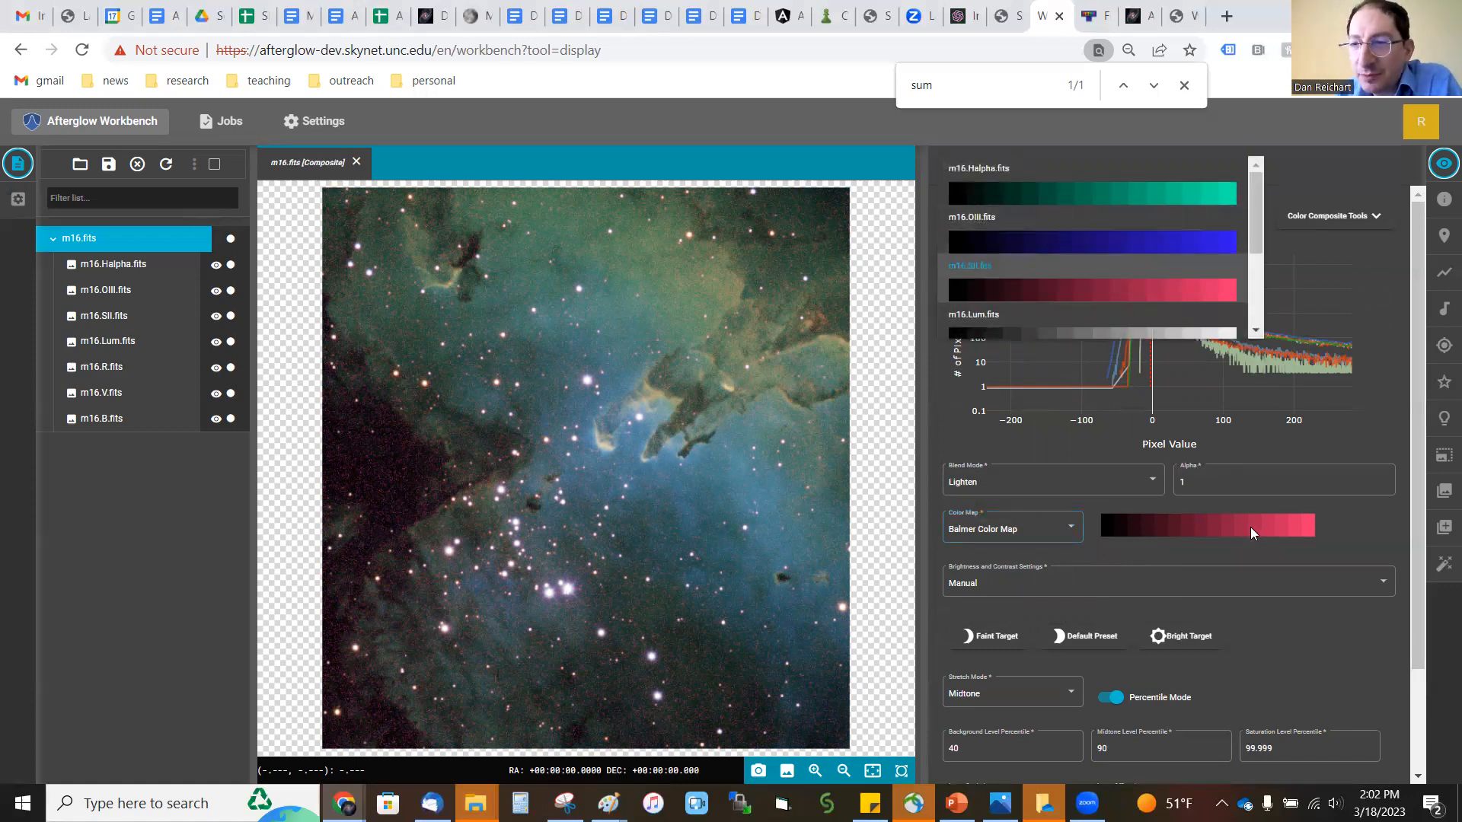
left_click(1015, 533)
left_click(1015, 533)
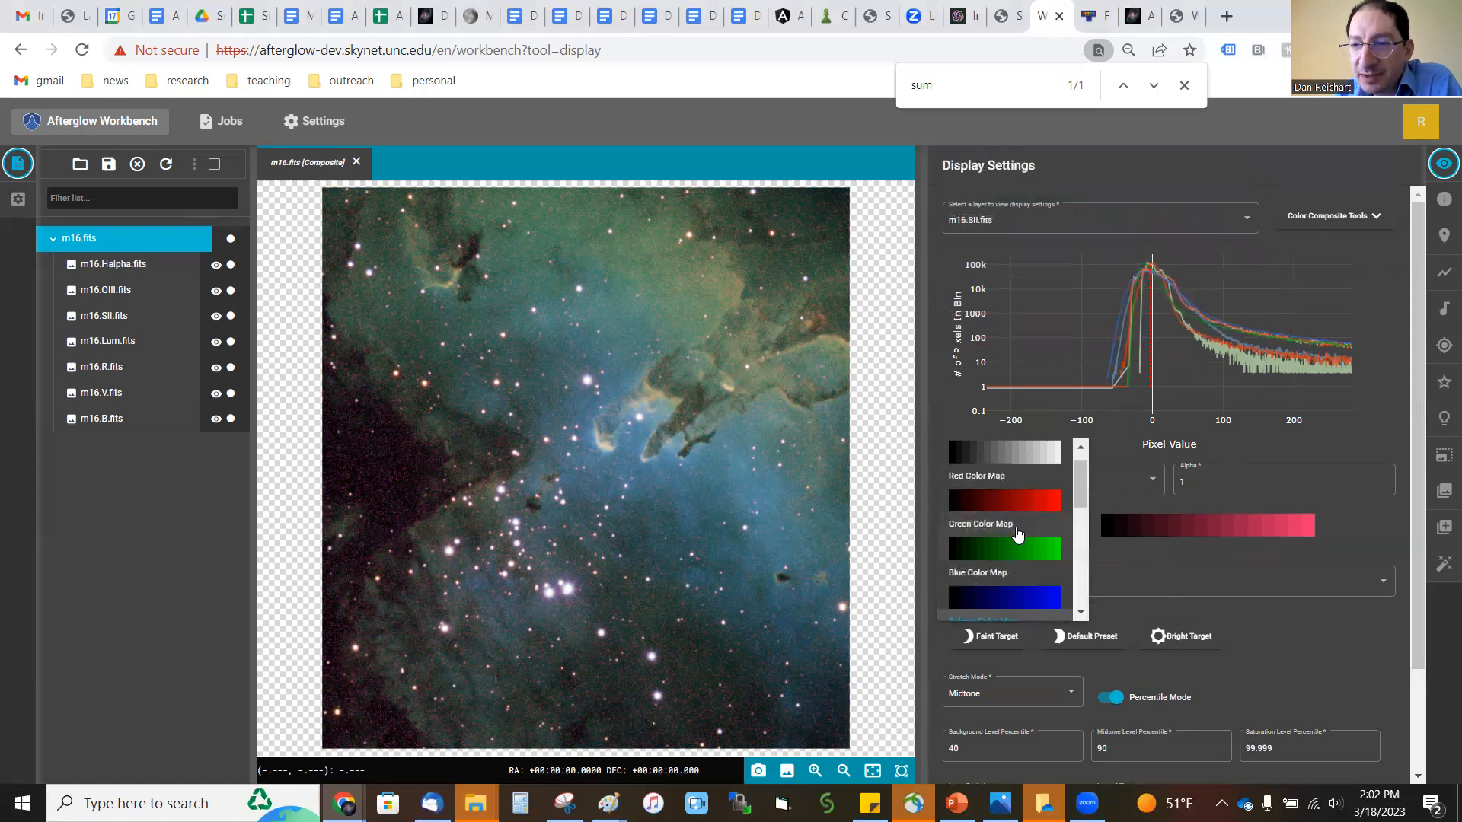
scroll(1018, 535, "down", 2)
left_click(1020, 603)
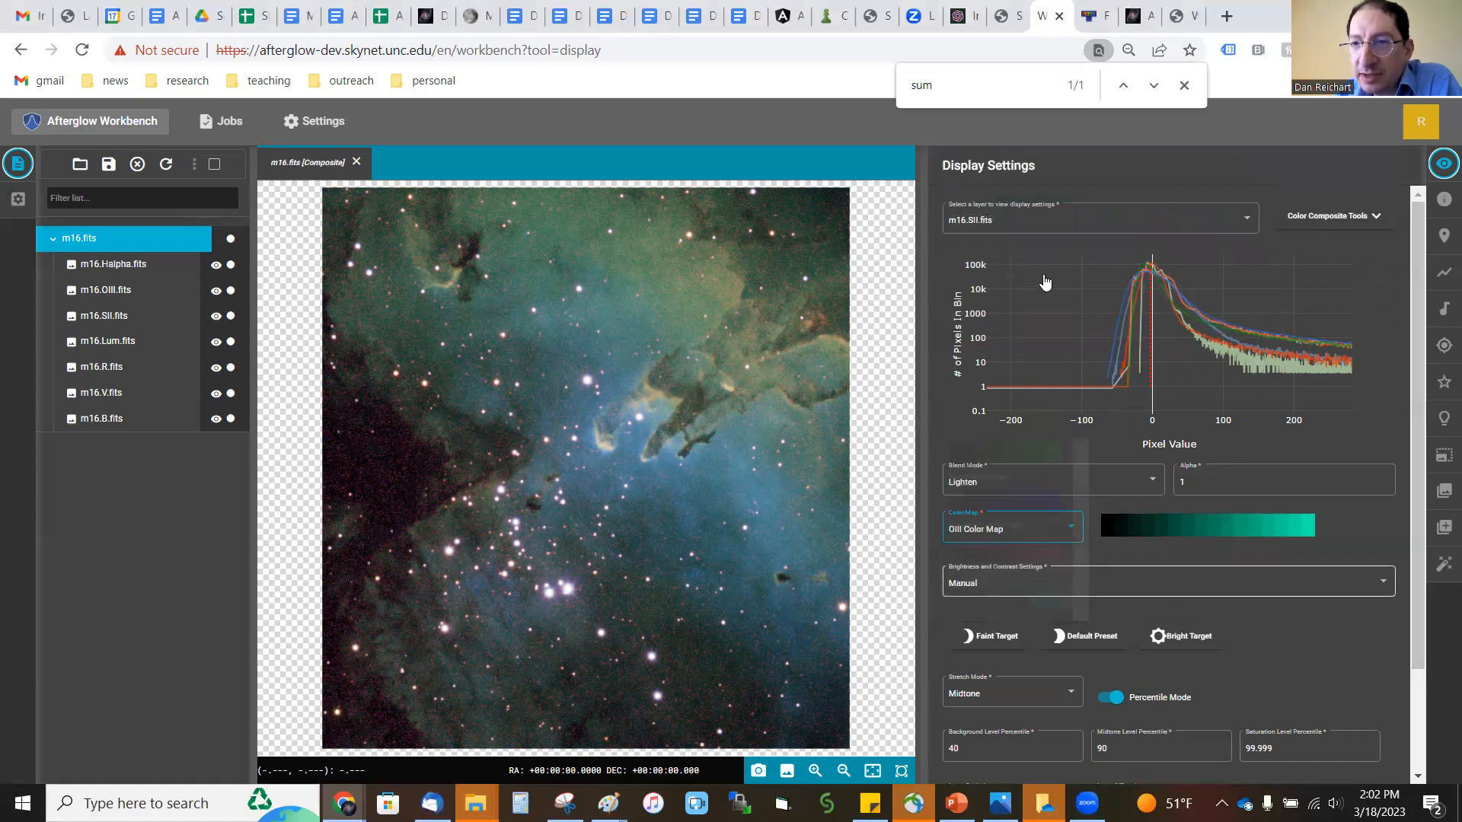
Step: Change the Halpha layer's color map to the Balmer Color Map
left_click(1030, 223)
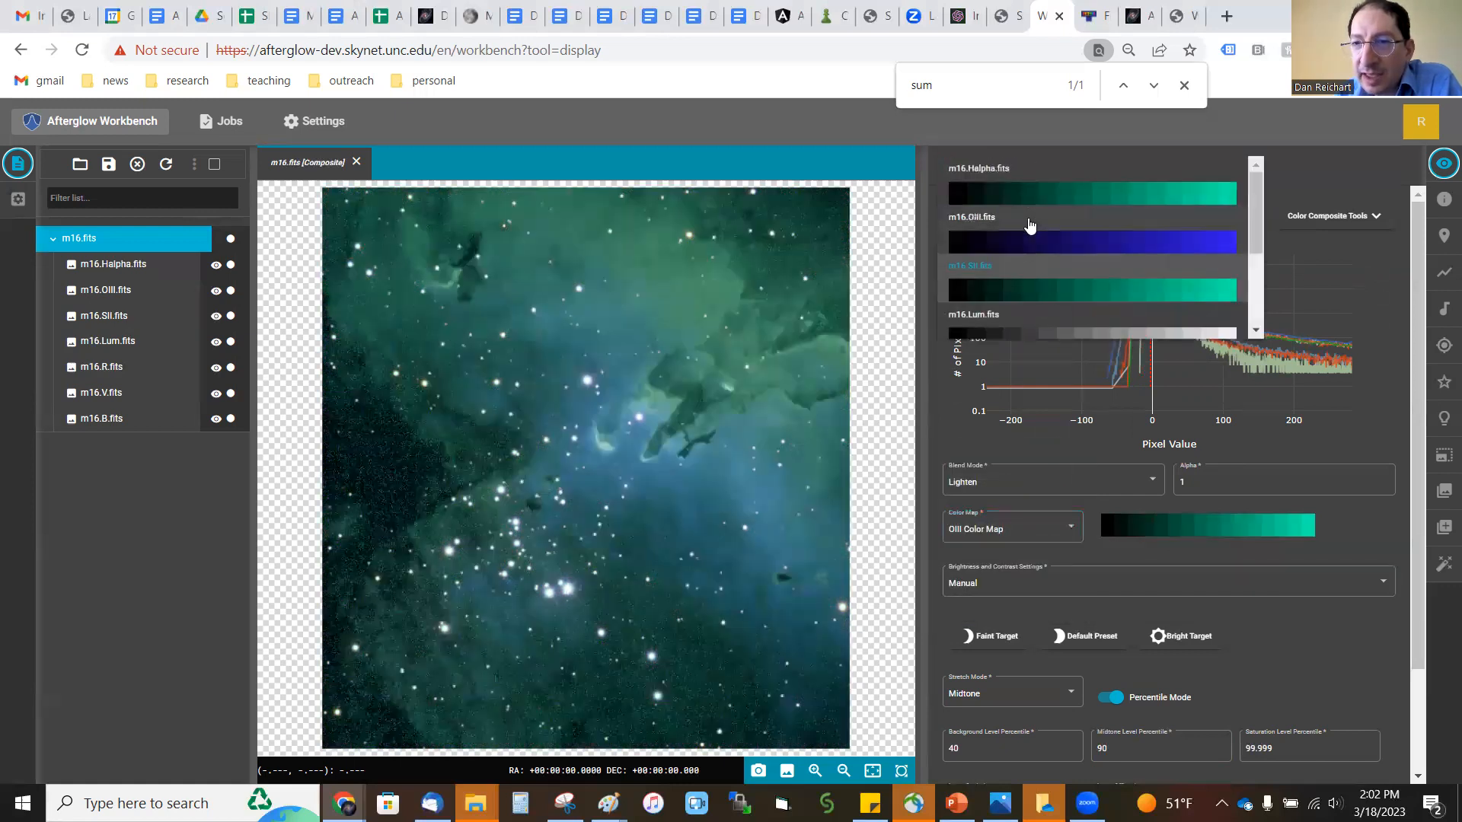
left_click(1037, 199)
left_click(1049, 533)
scroll(1049, 537, "down", 2)
scroll(1039, 526, "up", 1)
left_click(1043, 531)
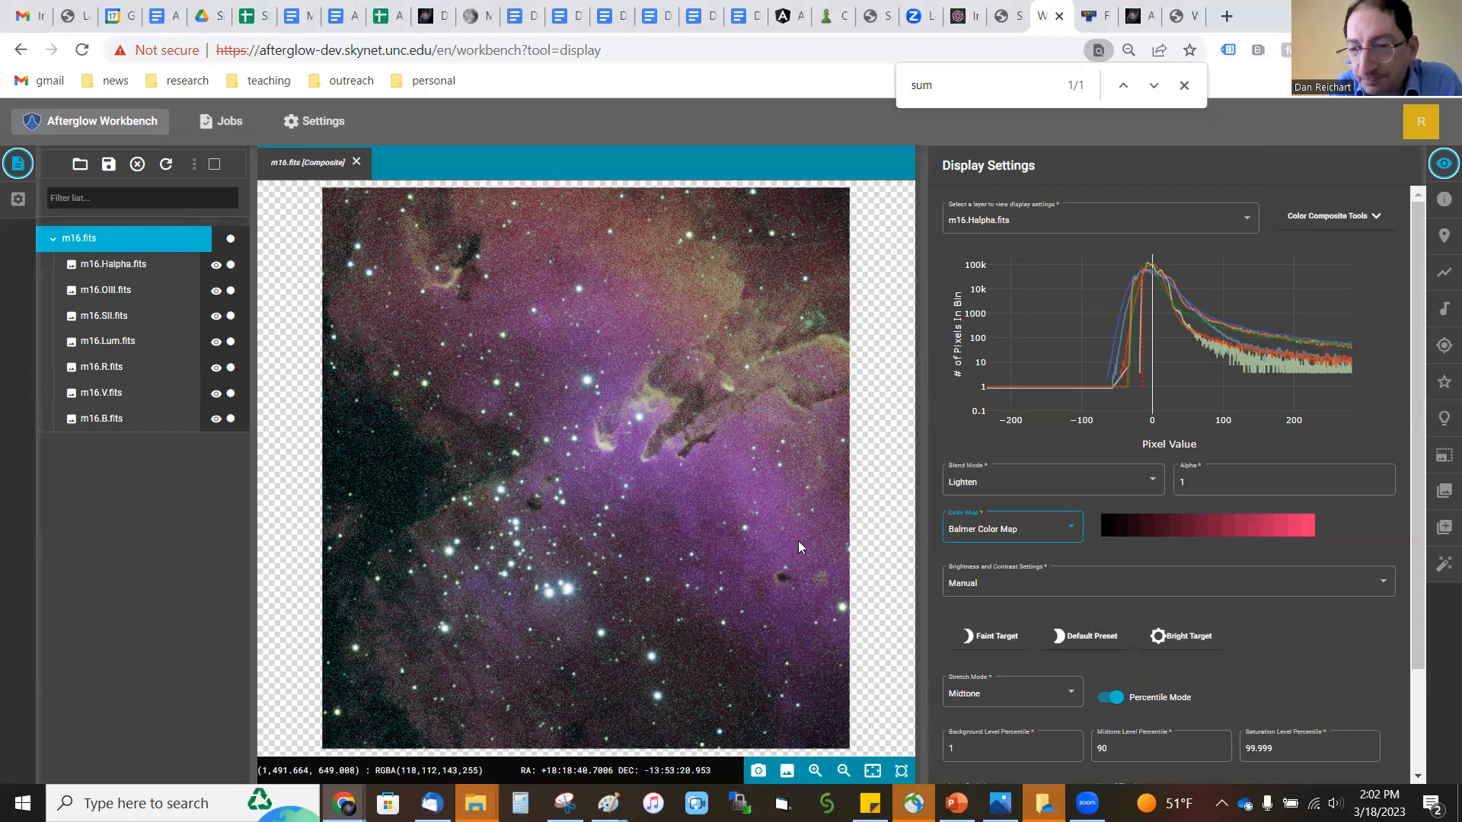
Step: Set the midtone level percentile of the Lum layer in the M16 composite to 97.5
left_click(97, 341)
left_click(99, 244)
left_click(1055, 225)
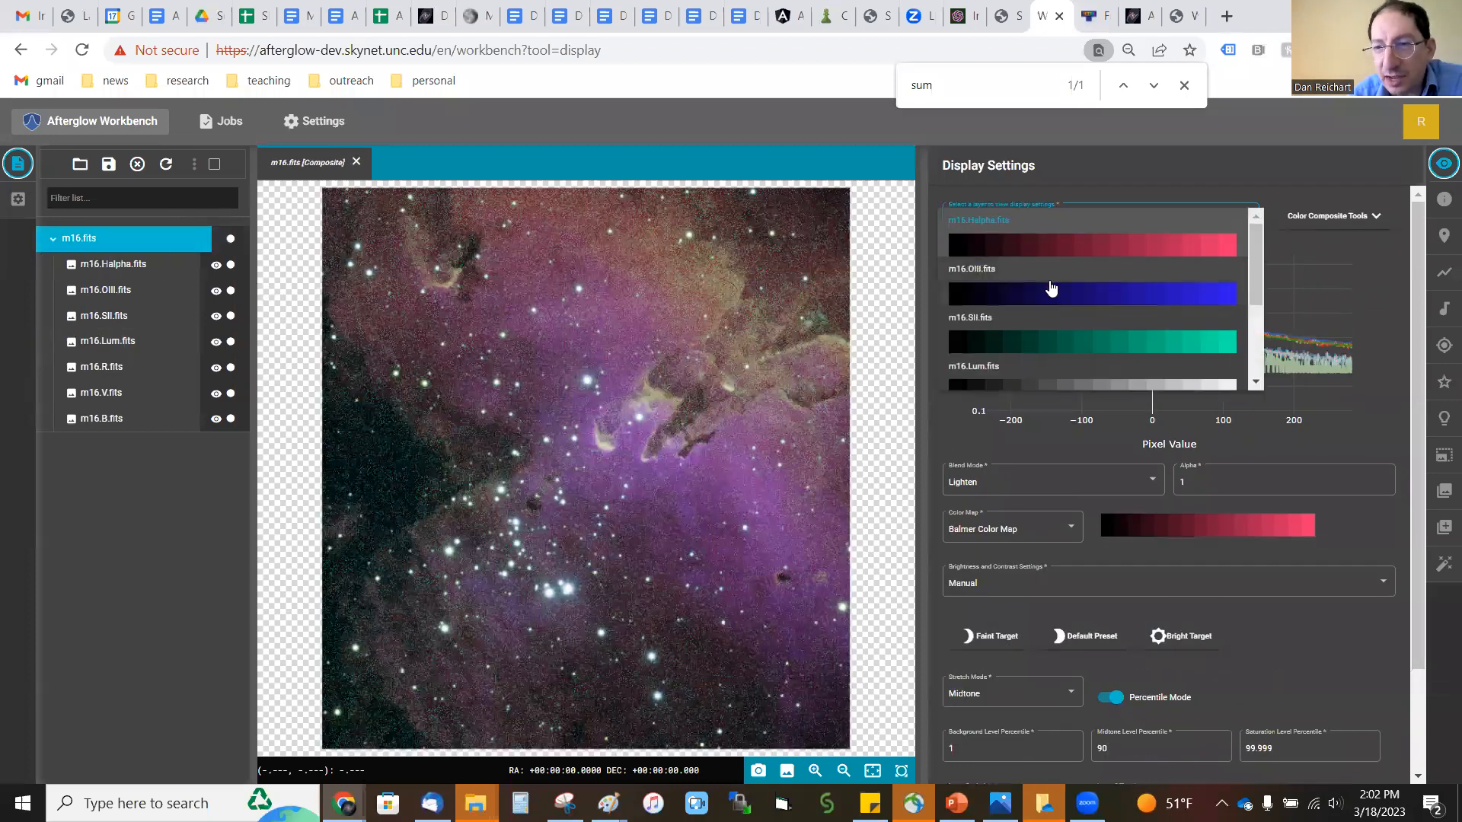
scroll(1049, 296, "down", 3)
left_click(1049, 295)
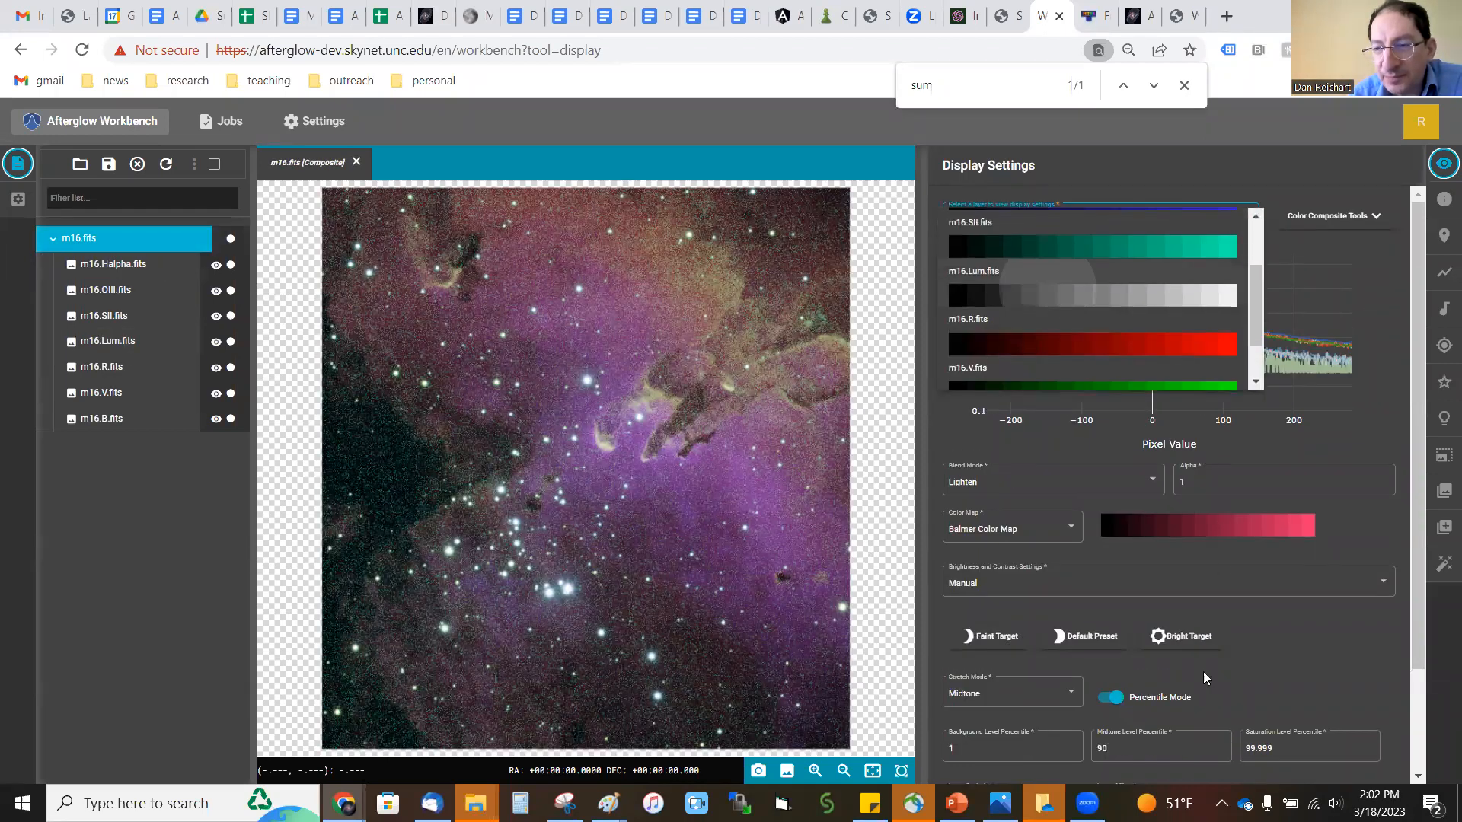
left_click(1133, 750)
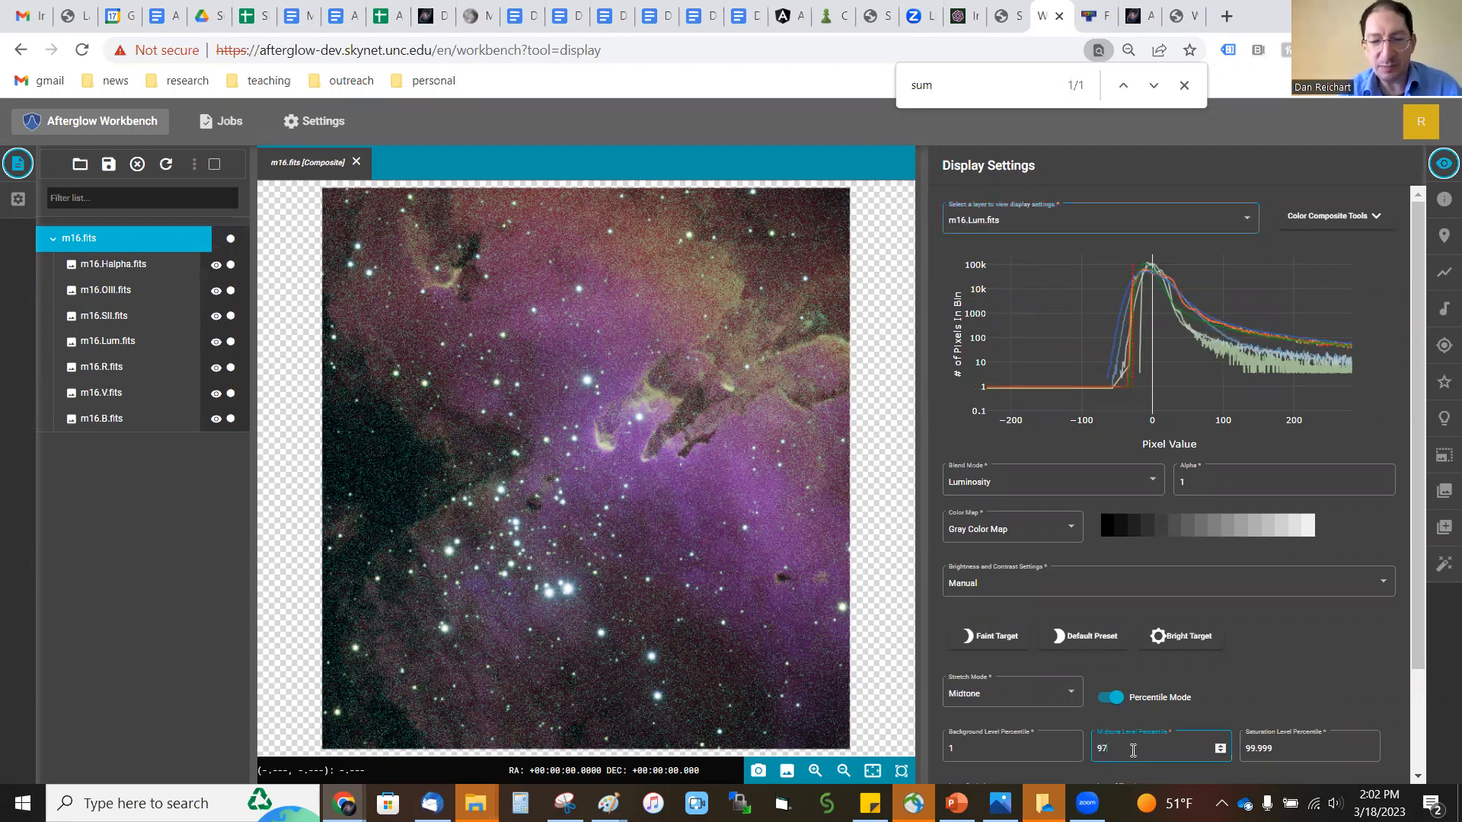
type("97.")
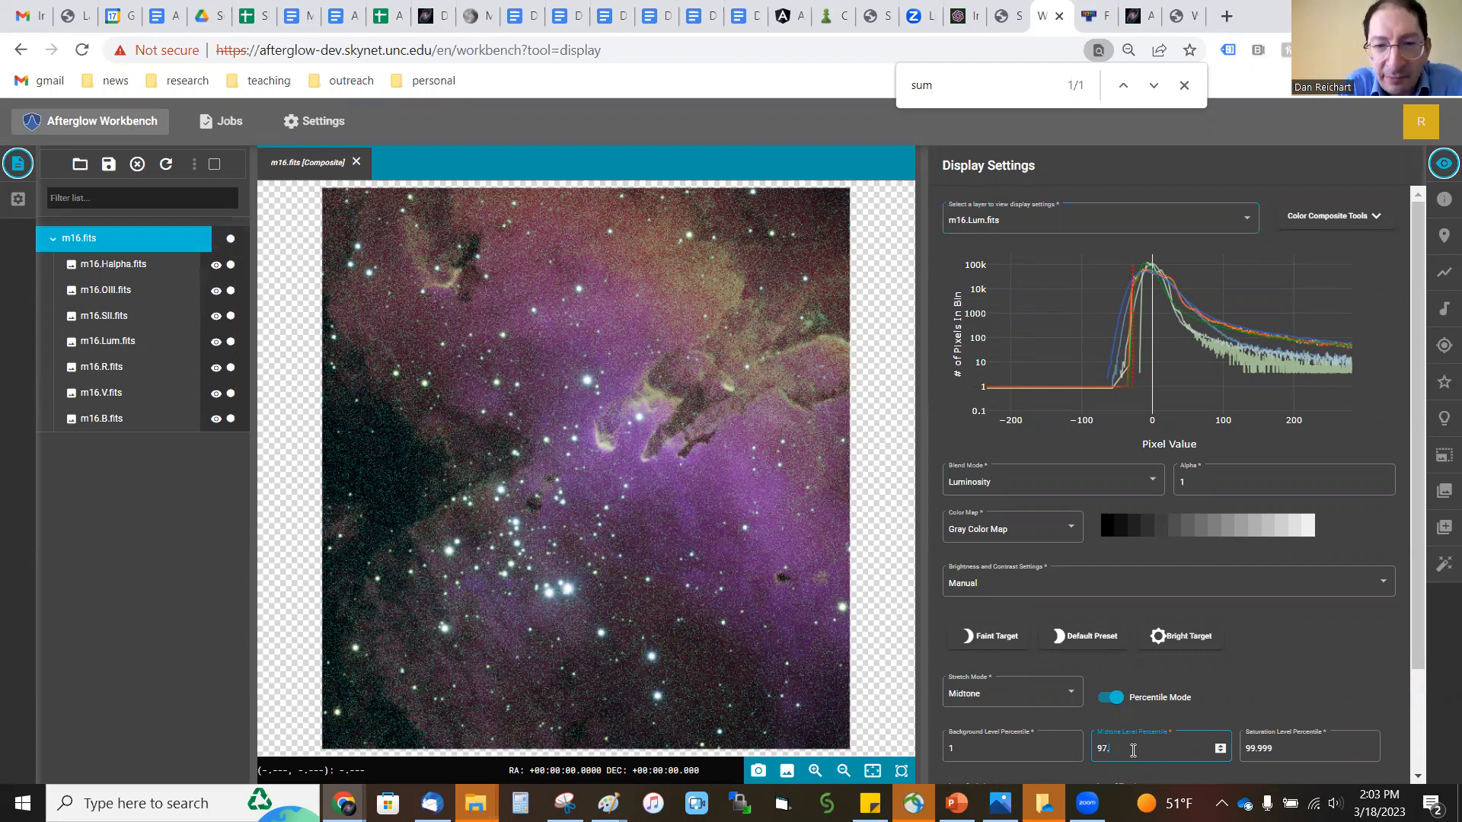
type("5")
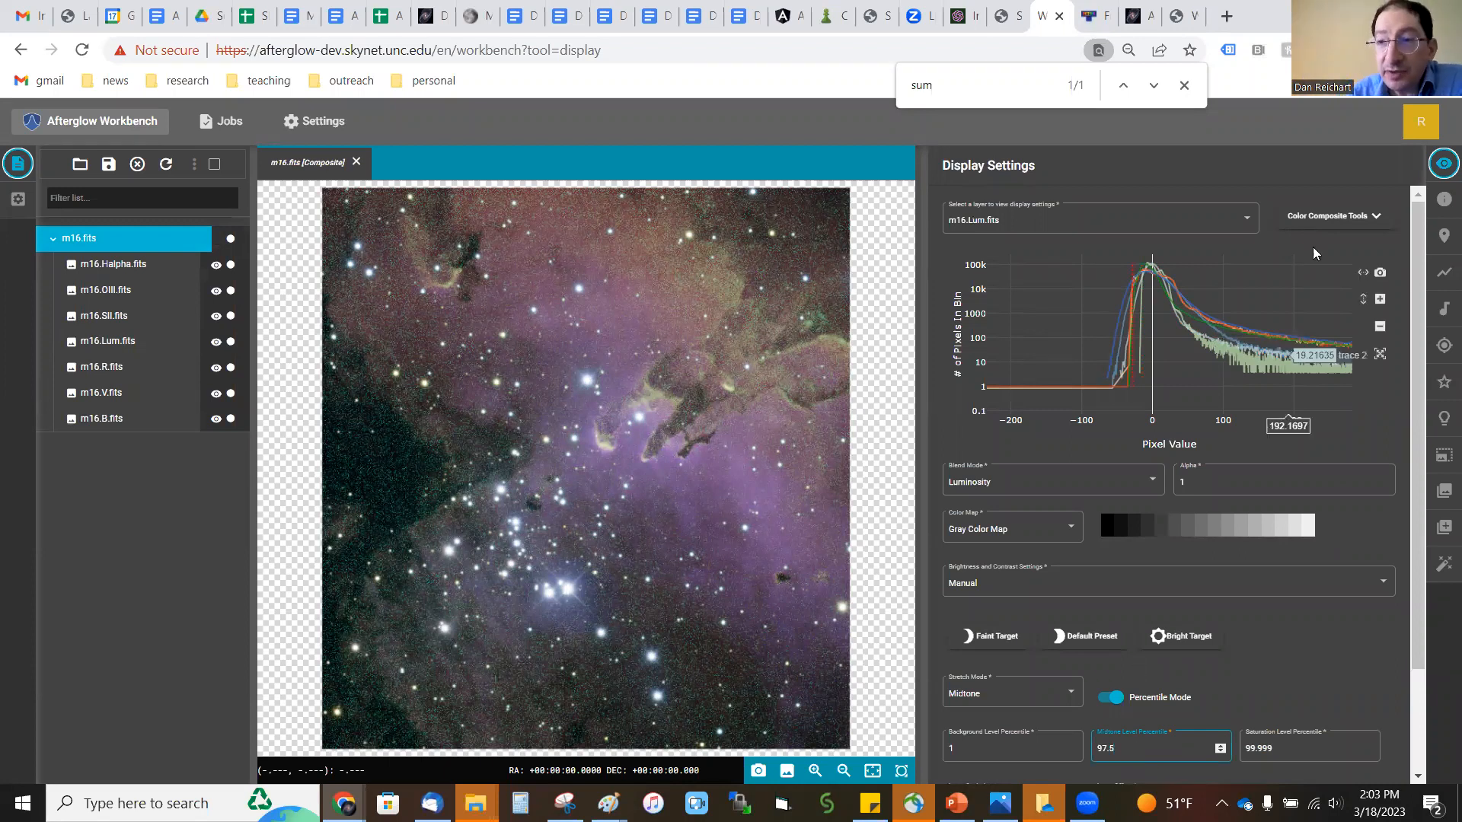
Step: Run the photometric color calibration on the composite with the extinction E(B-V) set to 0
left_click(1314, 221)
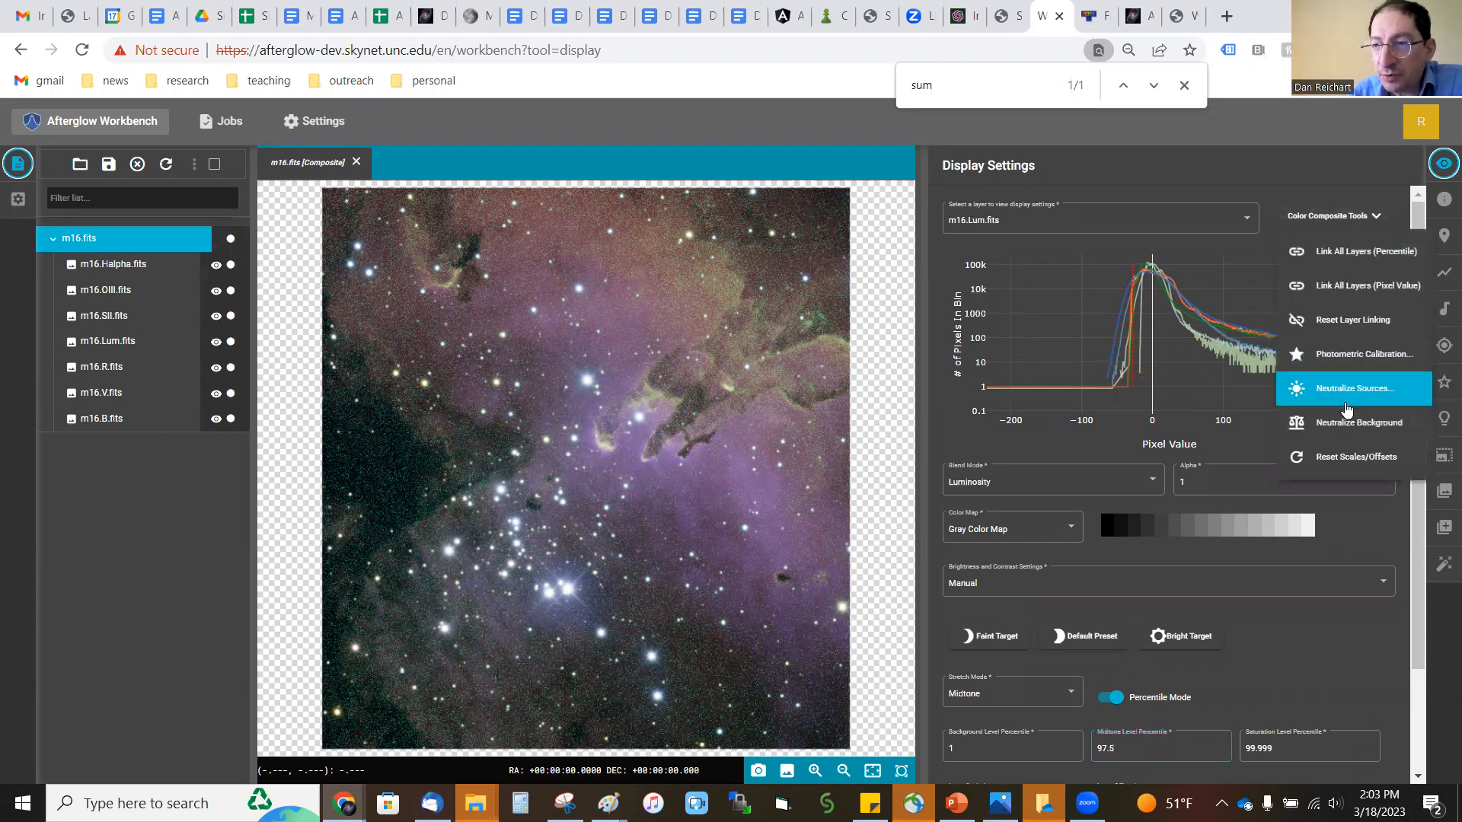
left_click(1345, 356)
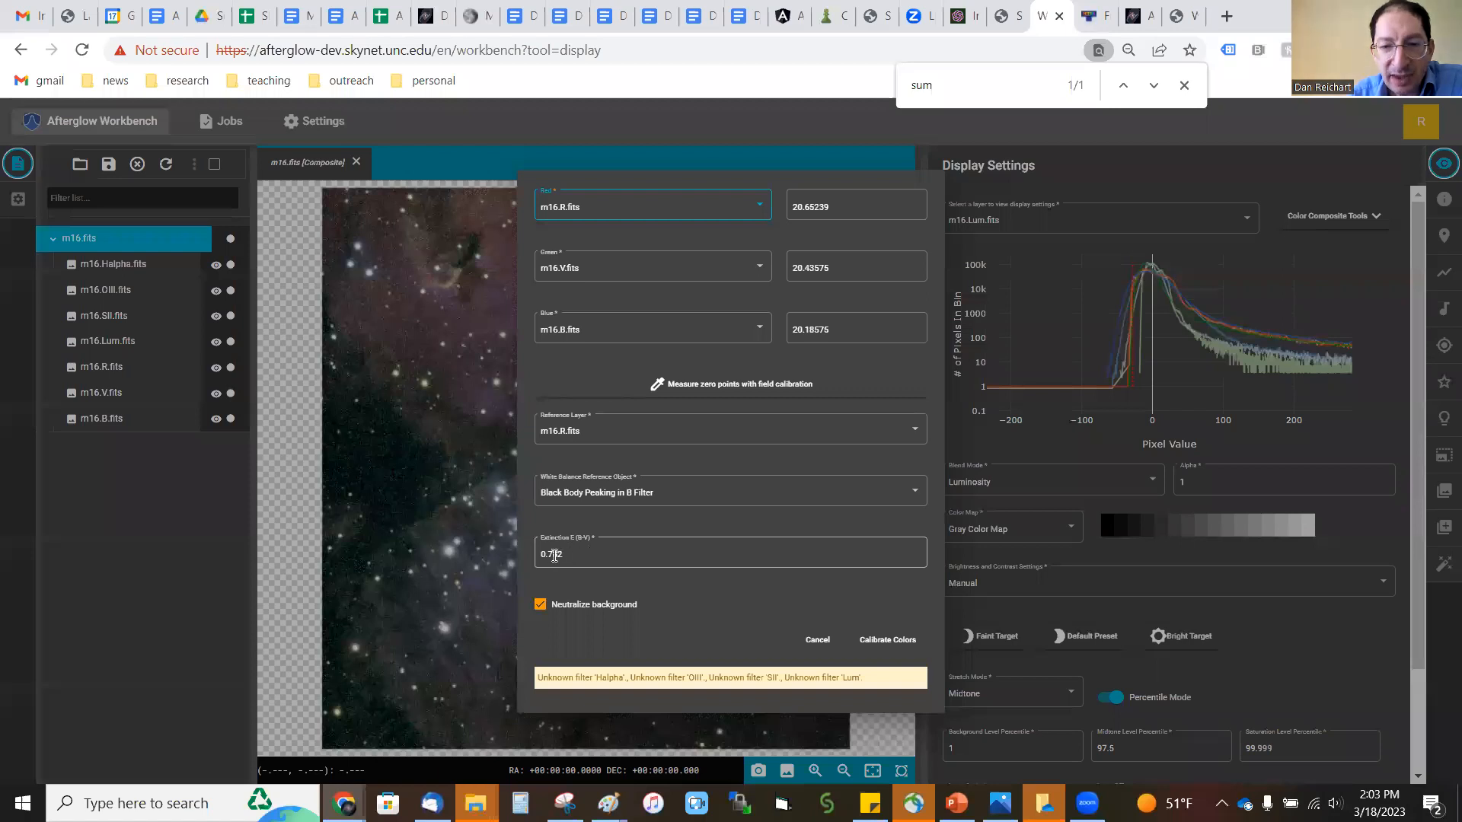
left_click_drag(574, 555, 548, 556)
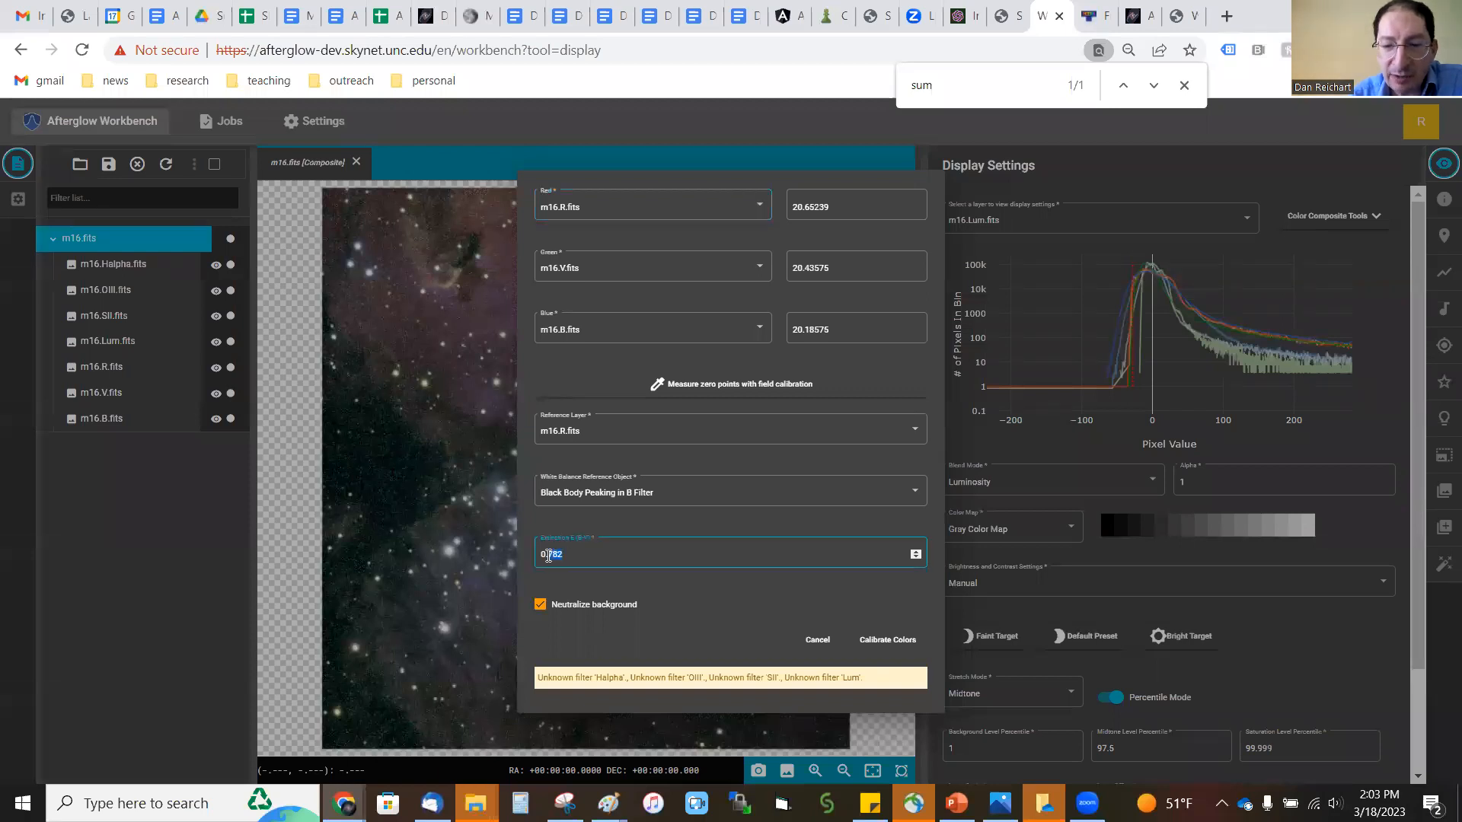
key("BackSpace")
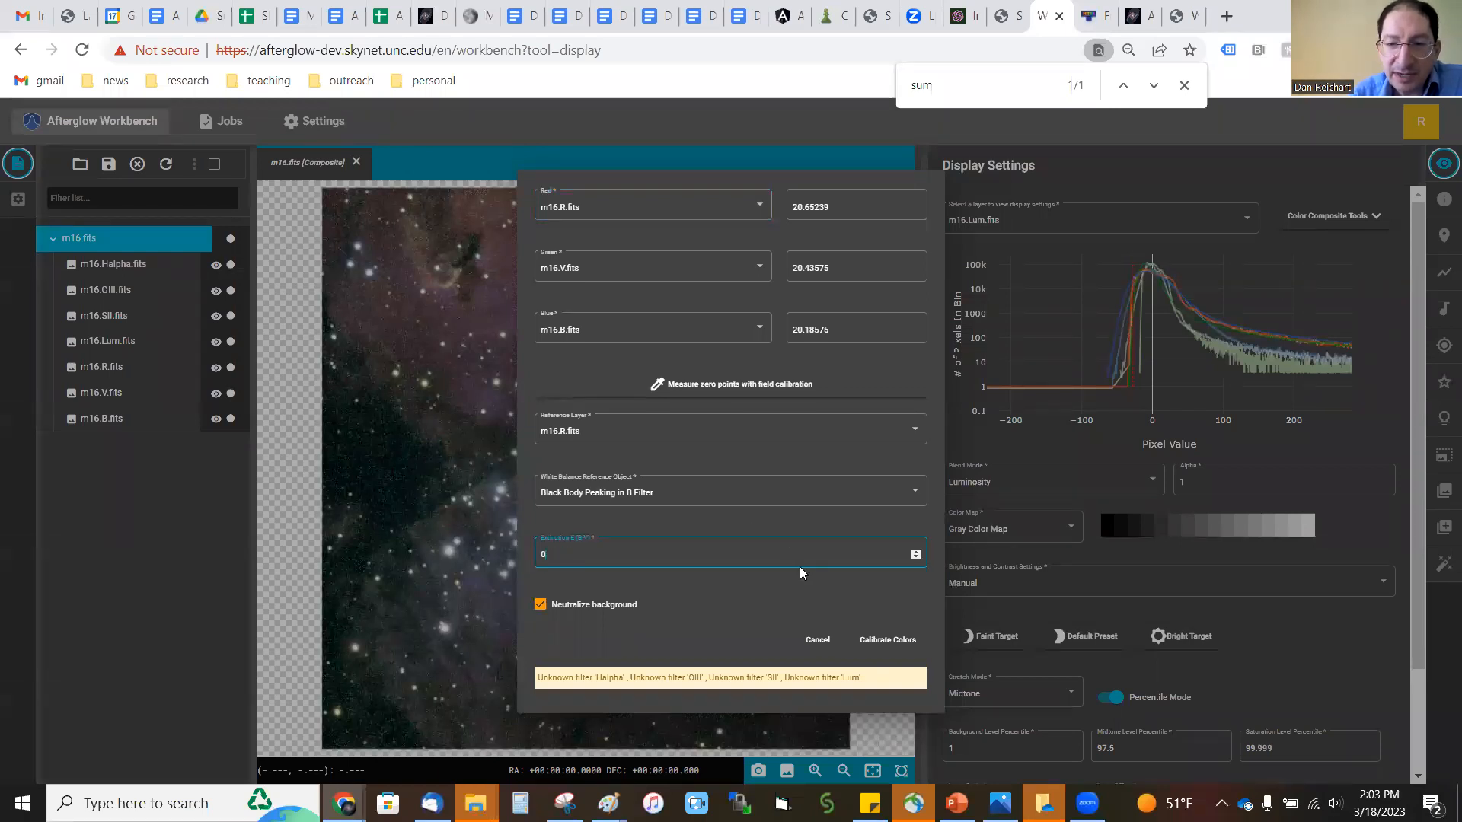
left_click(879, 642)
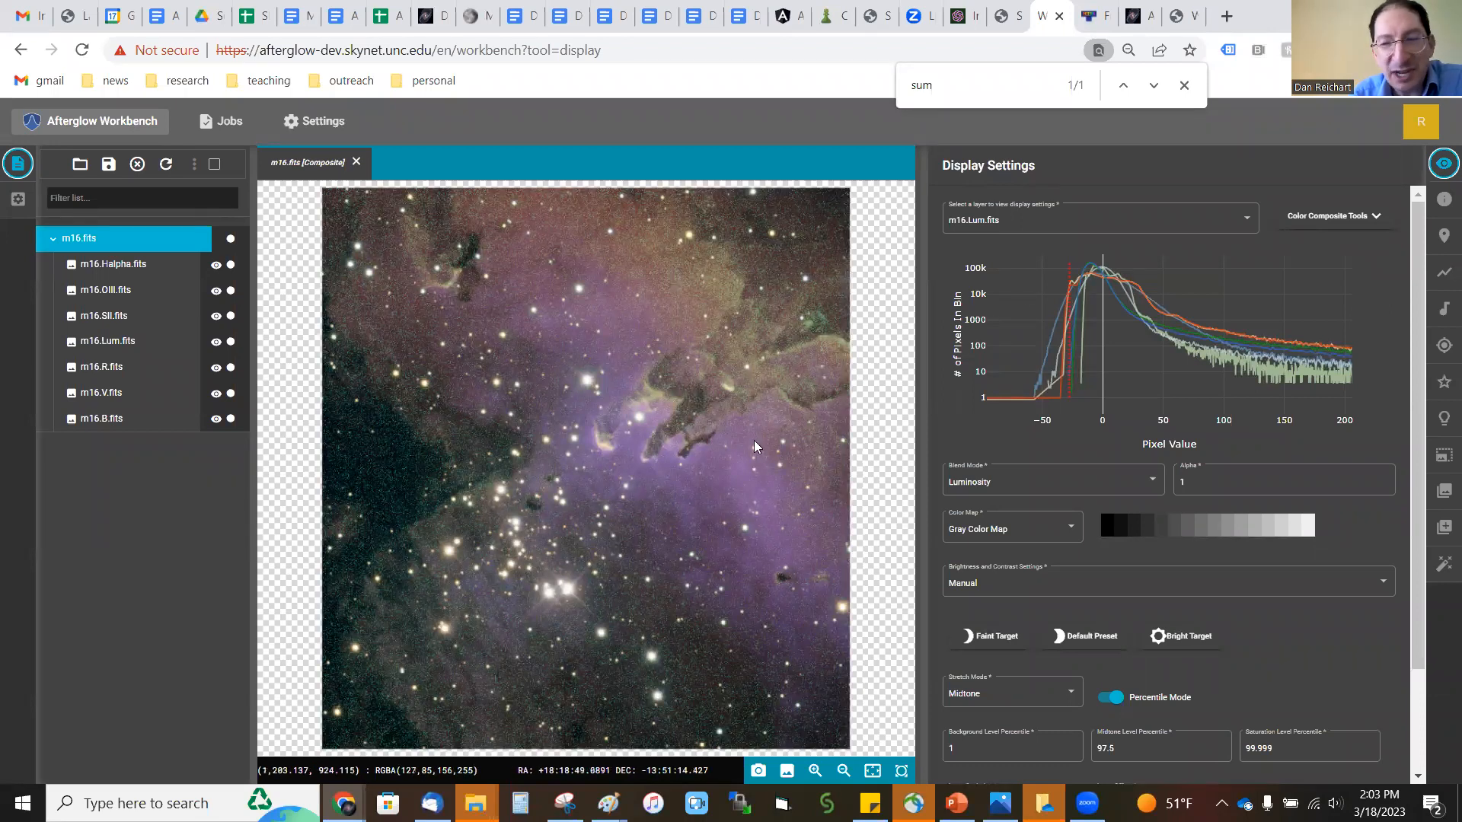
Step: Run the photometric color calibration again with an extinction E(B-V) of 0.782
left_click(1332, 216)
left_click(1358, 356)
left_click(592, 553)
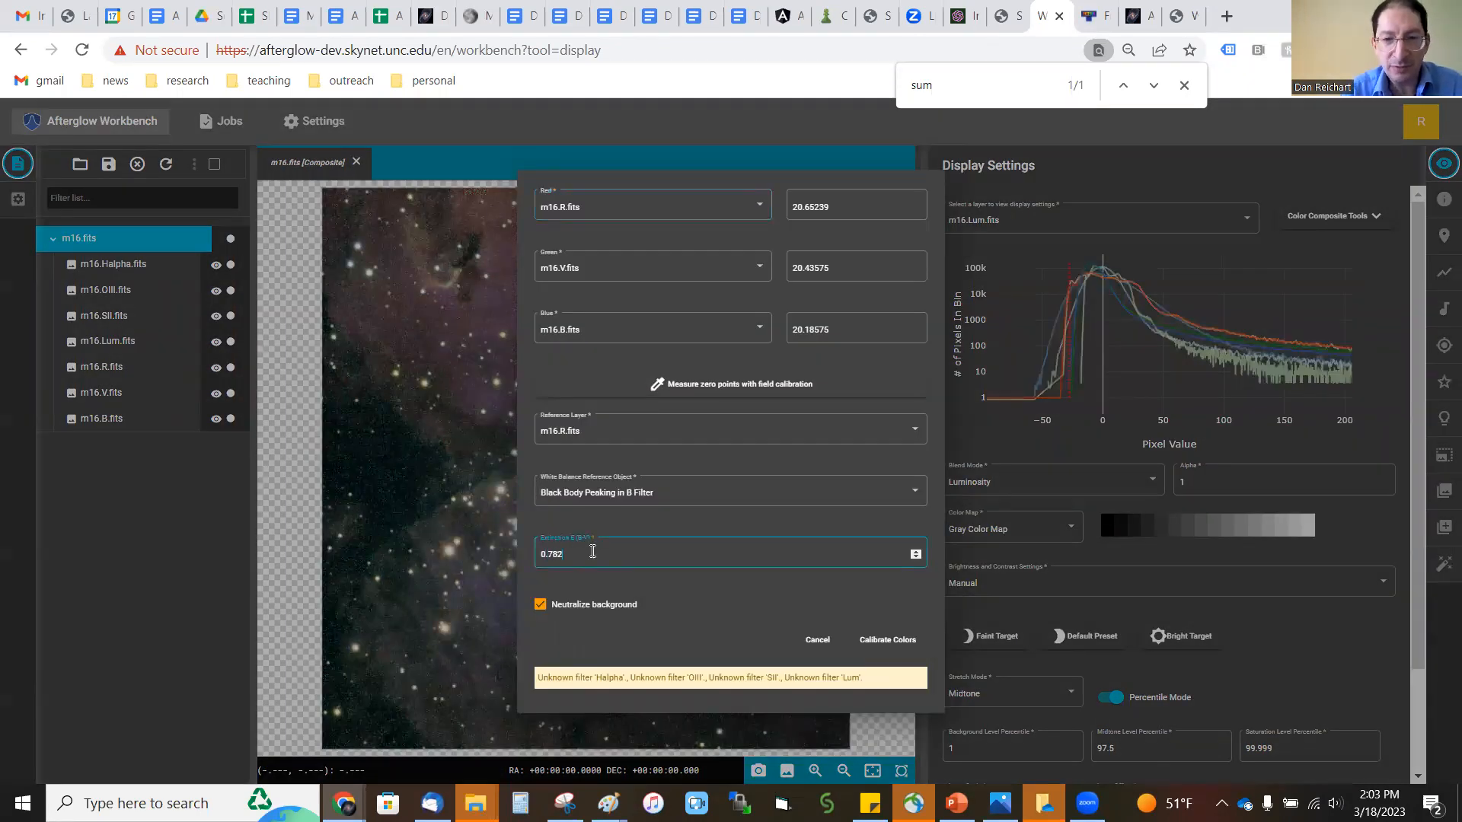
left_click(889, 641)
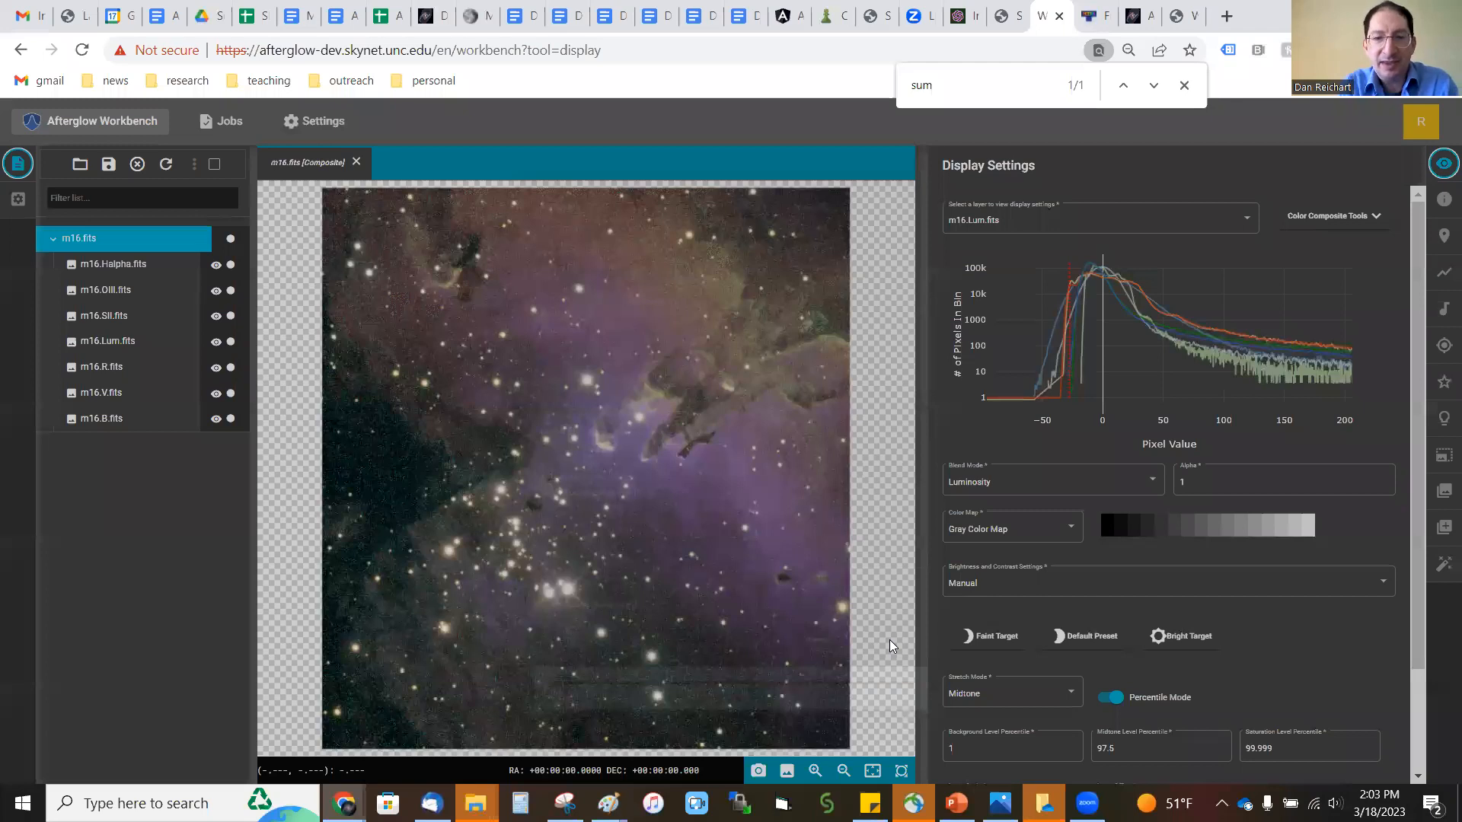